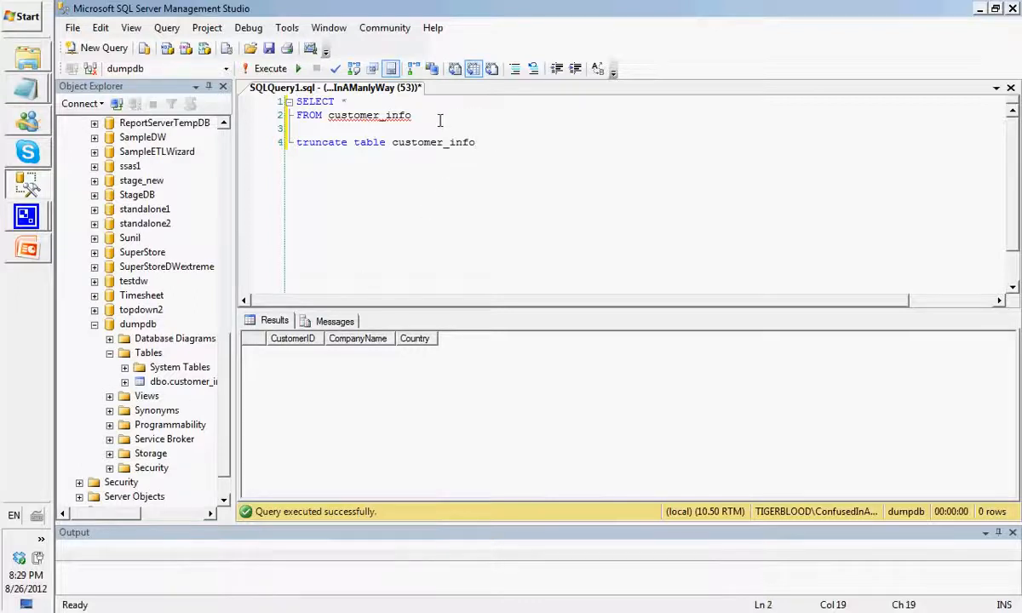
- Run only the SELECT * FROM customer_info query to check the table's contents
{"action": "left_click_drag", "start_coordinate": [439, 120], "coordinate": [252, 89]}
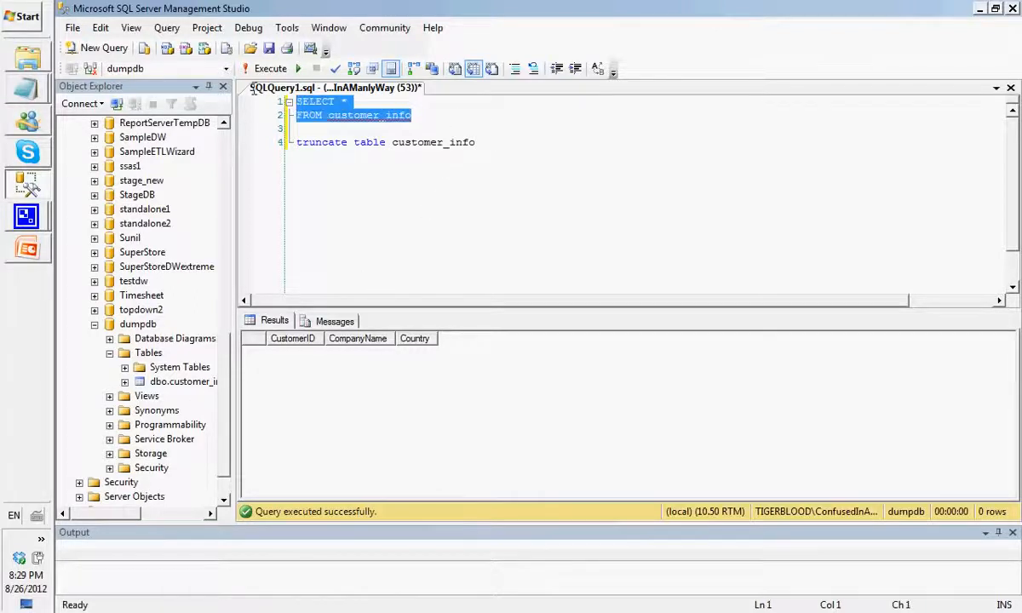
{"action": "key", "text": "F5"}
- Move the four text files from the Archive folder into its parent folder, D:\review_file_dump\Files, using Windows Explorer
{"action": "left_click", "coordinate": [28, 60]}
{"action": "left_click", "coordinate": [514, 245]}
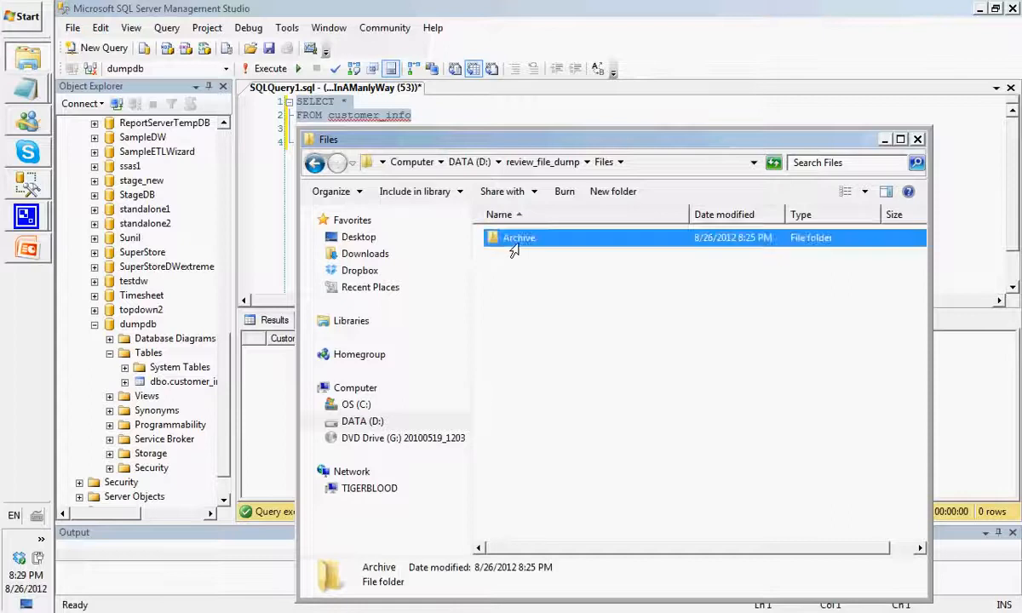
{"action": "double_click", "coordinate": [513, 245]}
{"action": "left_click_drag", "start_coordinate": [566, 345], "coordinate": [477, 212]}
{"action": "right_click", "coordinate": [520, 237]}
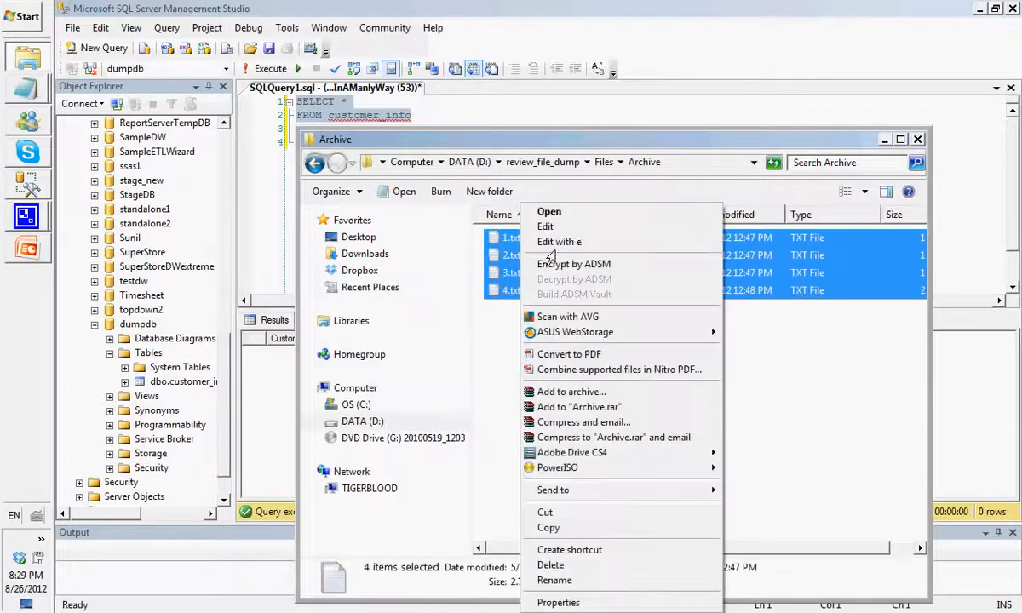
{"action": "left_click", "coordinate": [543, 512]}
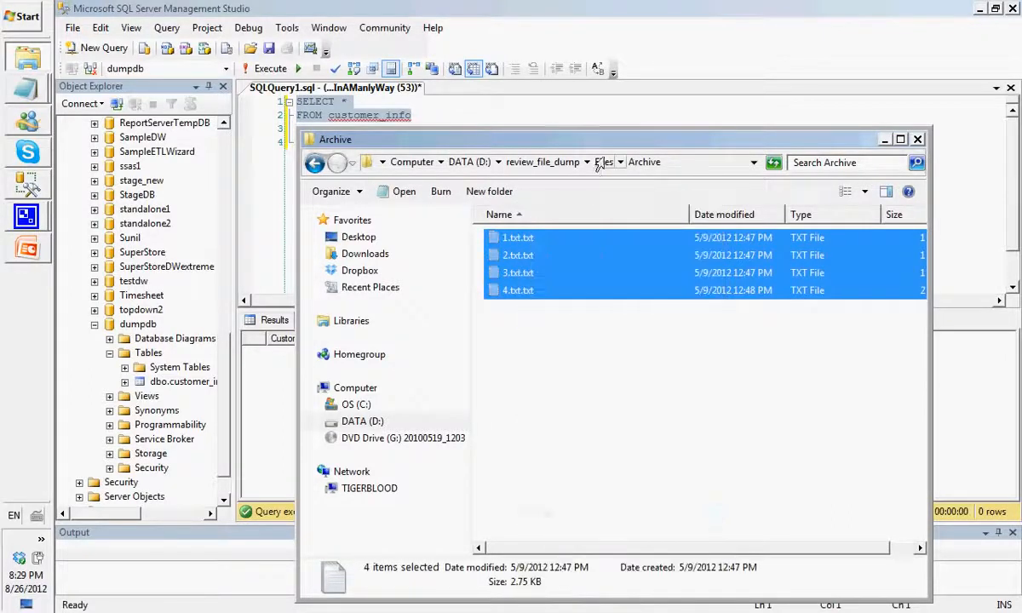
{"action": "left_click", "coordinate": [601, 162]}
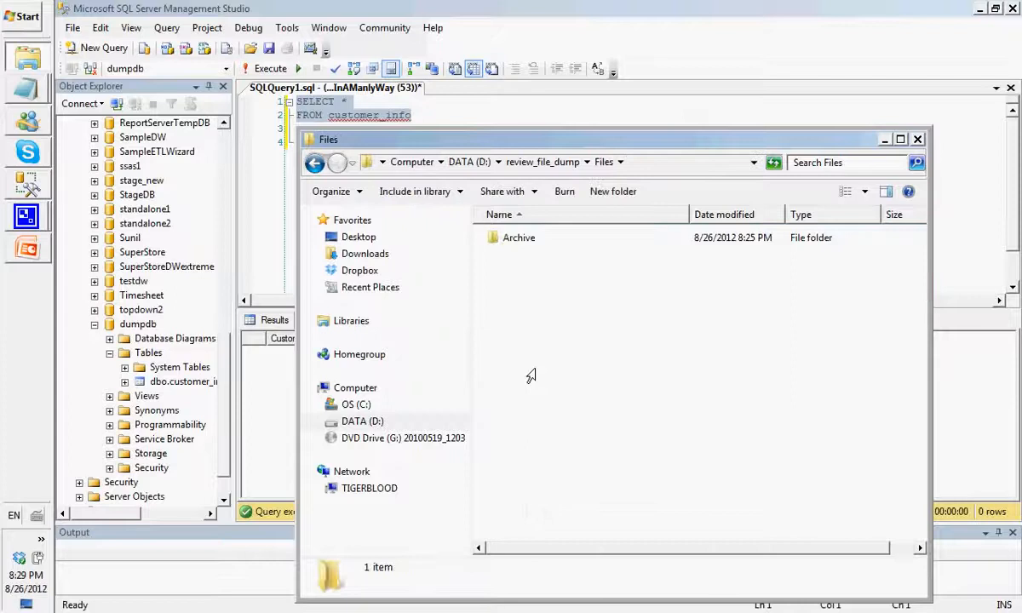
{"action": "key", "text": "ctrl+v"}
- View 1.txt.txt and 2.txt.txt one after the other, examining their customer rows and the CustomerID, CompanyName and Country header
{"action": "left_click", "coordinate": [492, 256]}
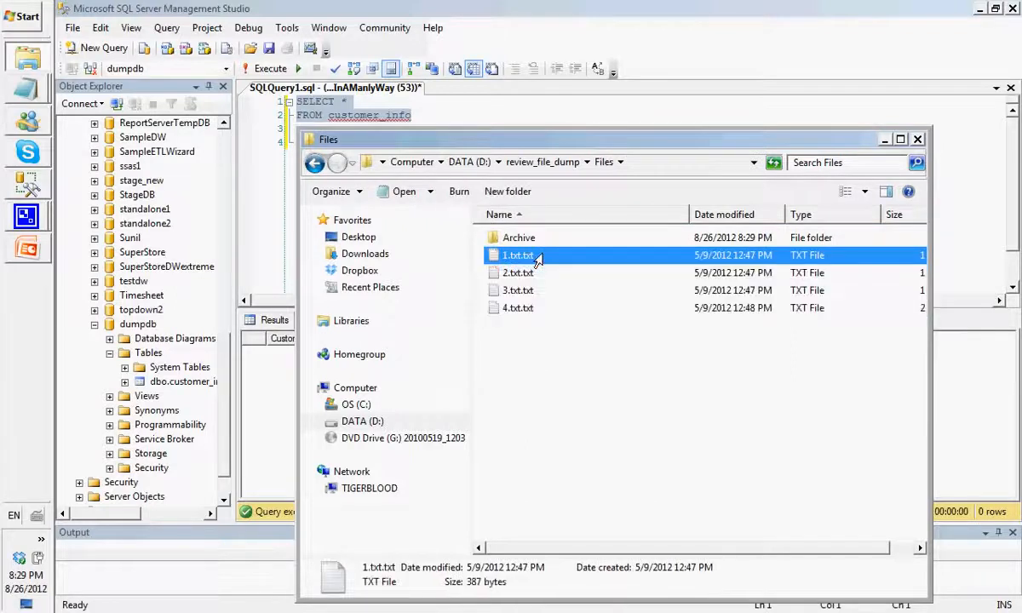
{"action": "double_click", "coordinate": [491, 256]}
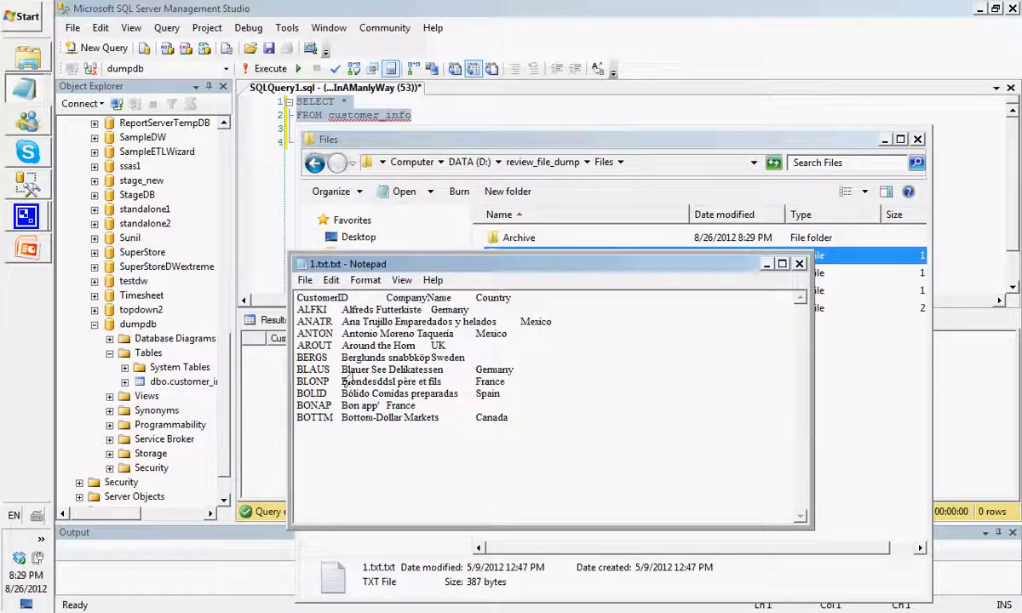
{"action": "left_click", "coordinate": [799, 265]}
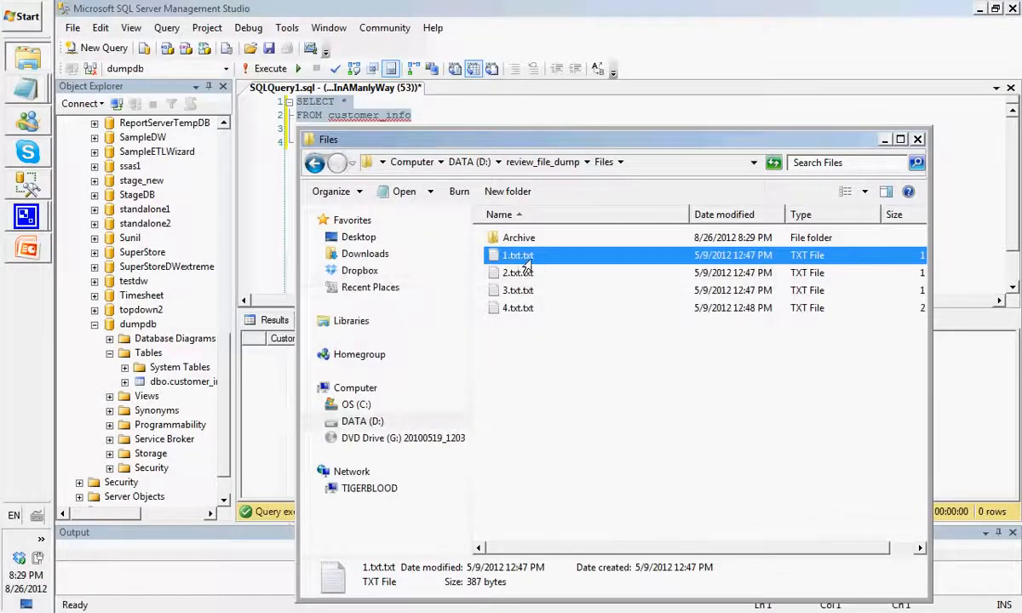
{"action": "left_click", "coordinate": [524, 274]}
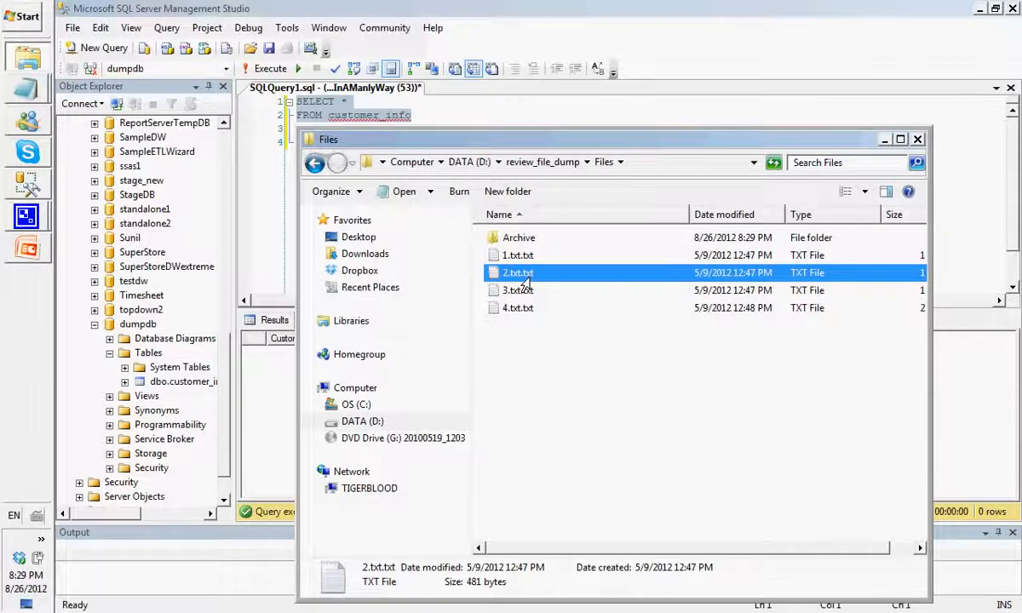
{"action": "double_click", "coordinate": [525, 277]}
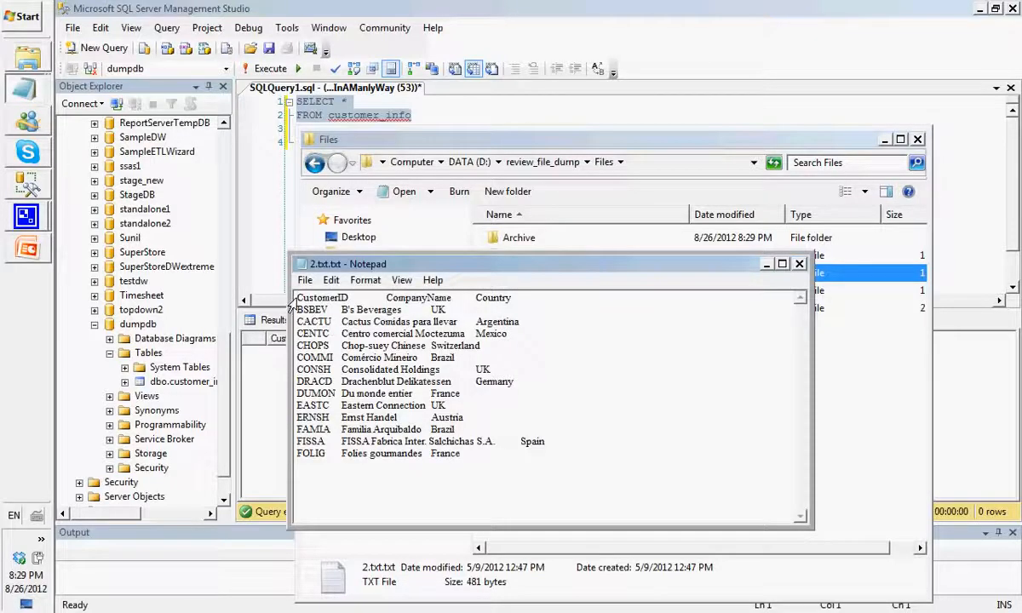
{"action": "left_click_drag", "start_coordinate": [291, 307], "coordinate": [517, 302]}
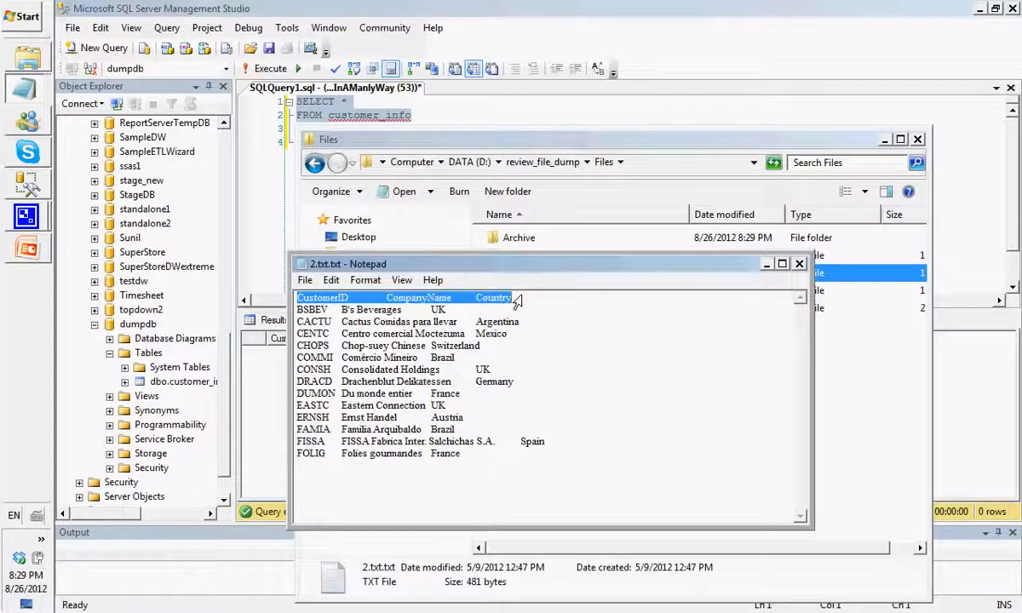
{"action": "left_click", "coordinate": [517, 302]}
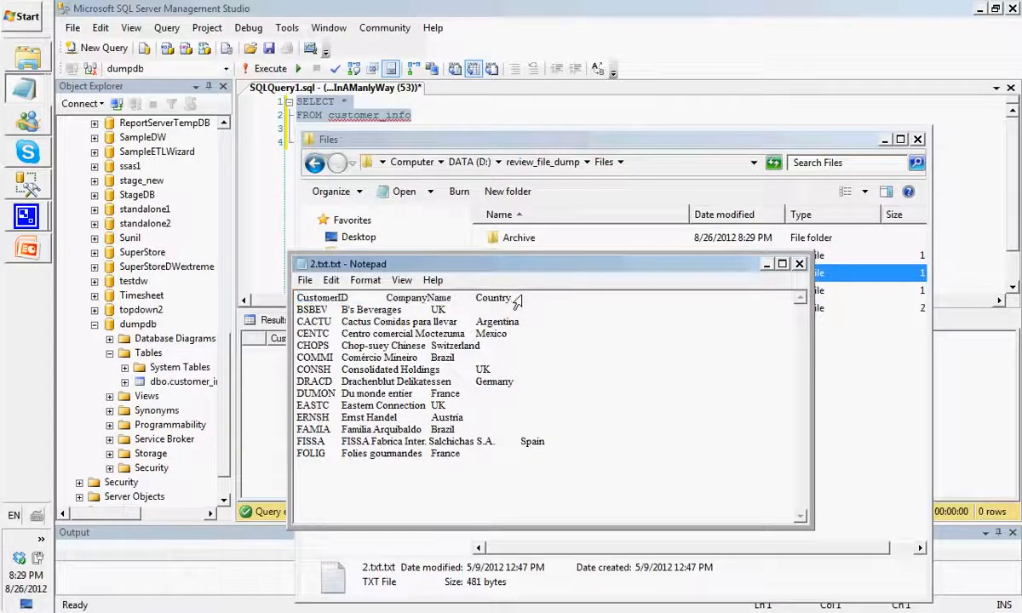
{"action": "double_click", "coordinate": [345, 300]}
{"action": "left_click_drag", "start_coordinate": [387, 300], "coordinate": [509, 303]}
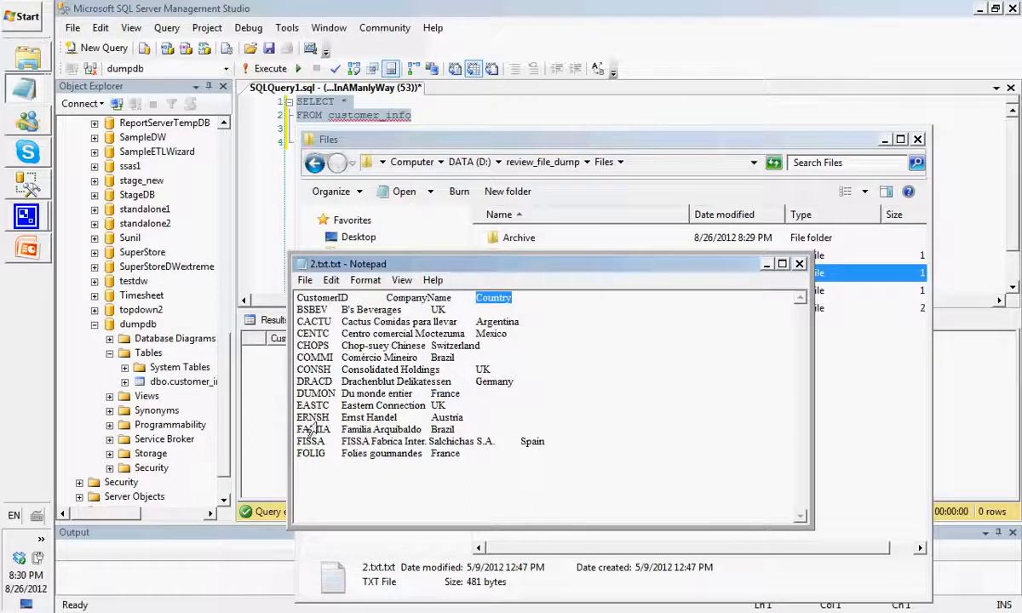
{"action": "left_click", "coordinate": [799, 264]}
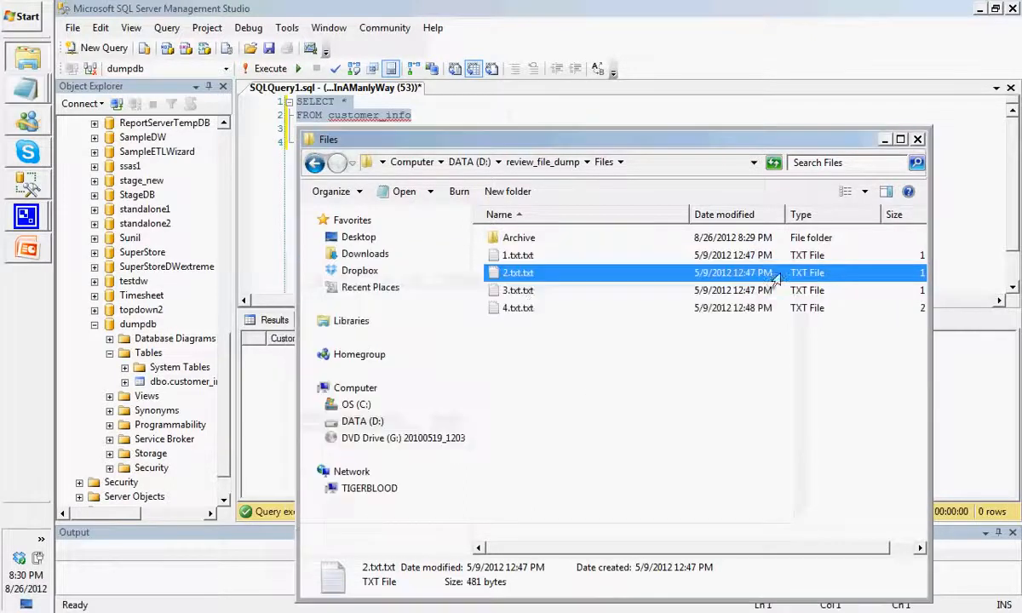
- View 3.txt.txt and 4.txt.txt one after the other to compare their column layout and customer rows, closing each file
{"action": "double_click", "coordinate": [537, 291]}
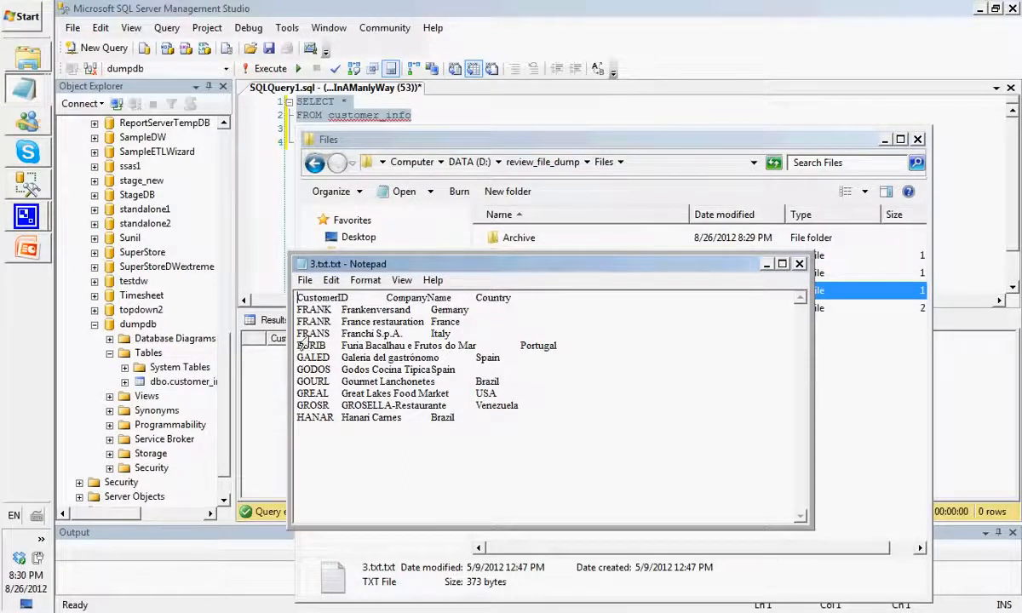
{"action": "left_click", "coordinate": [799, 264]}
{"action": "left_click", "coordinate": [511, 308]}
{"action": "double_click", "coordinate": [511, 308]}
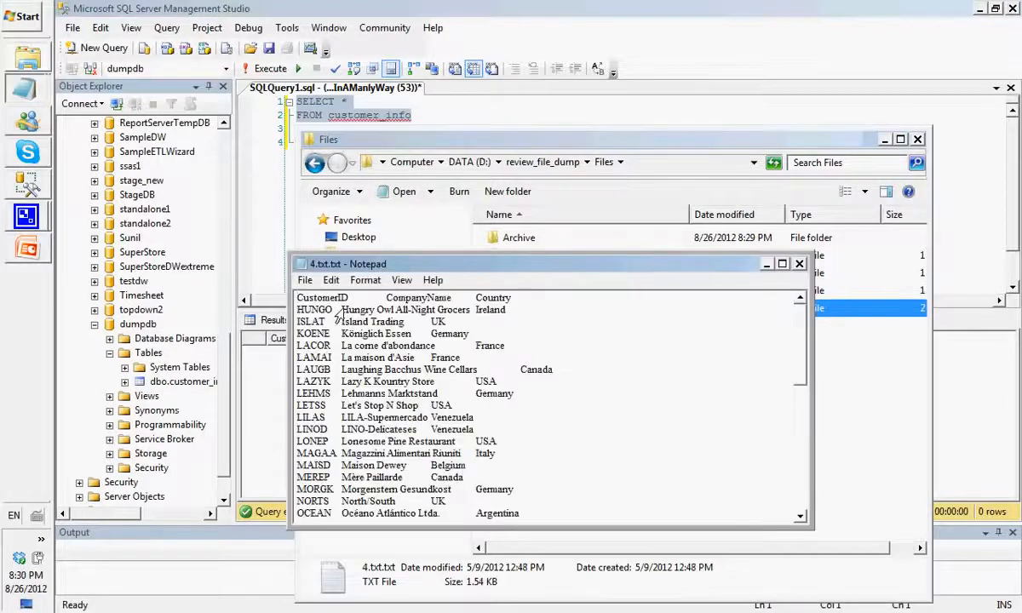
{"action": "left_click", "coordinate": [799, 264]}
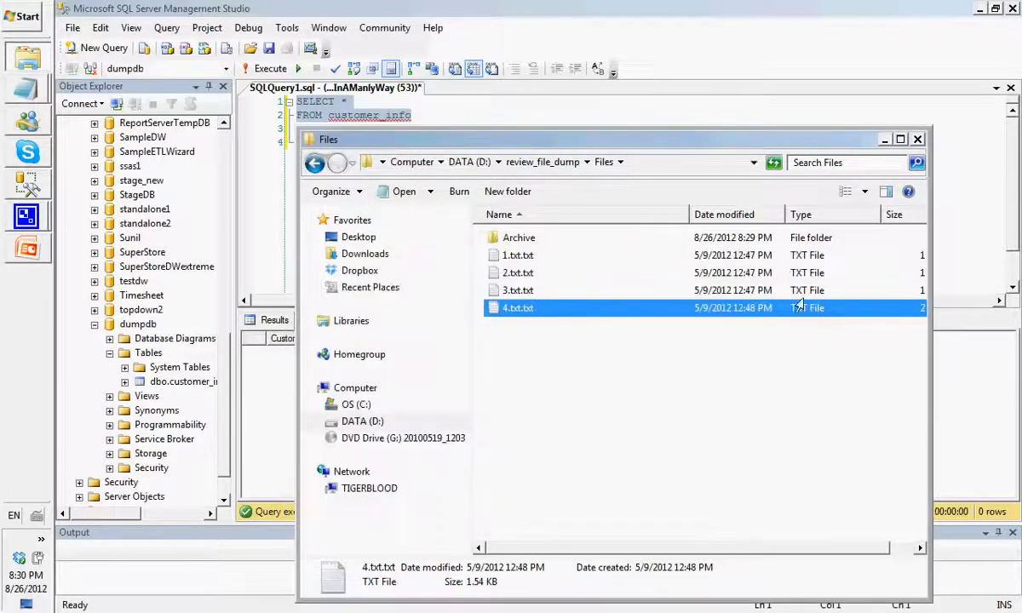
- Launch Microsoft Visual Studio 2008 from the installed programs
{"action": "left_click", "coordinate": [17, 18]}
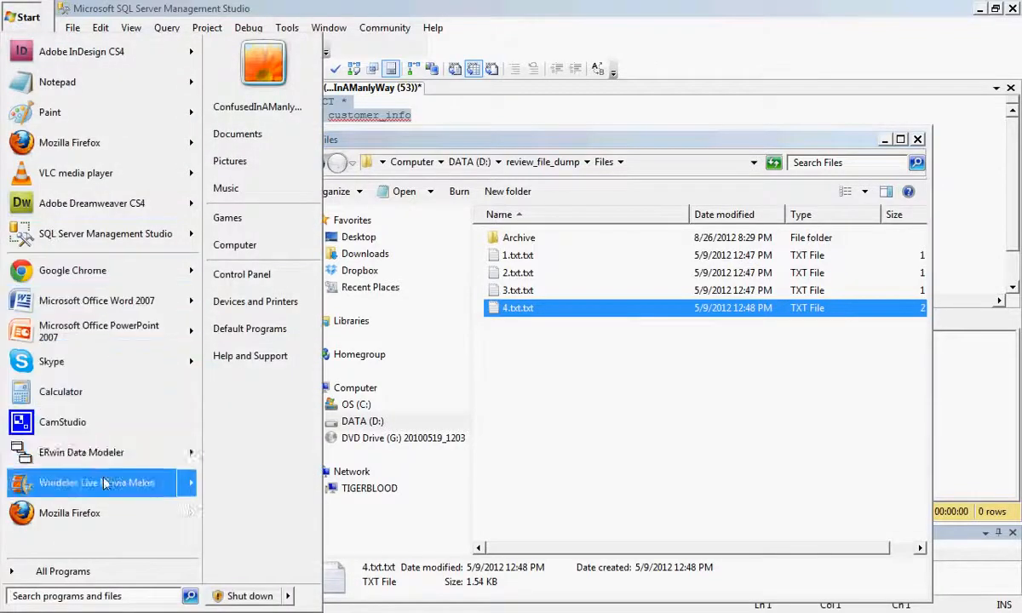
{"action": "left_click", "coordinate": [98, 572]}
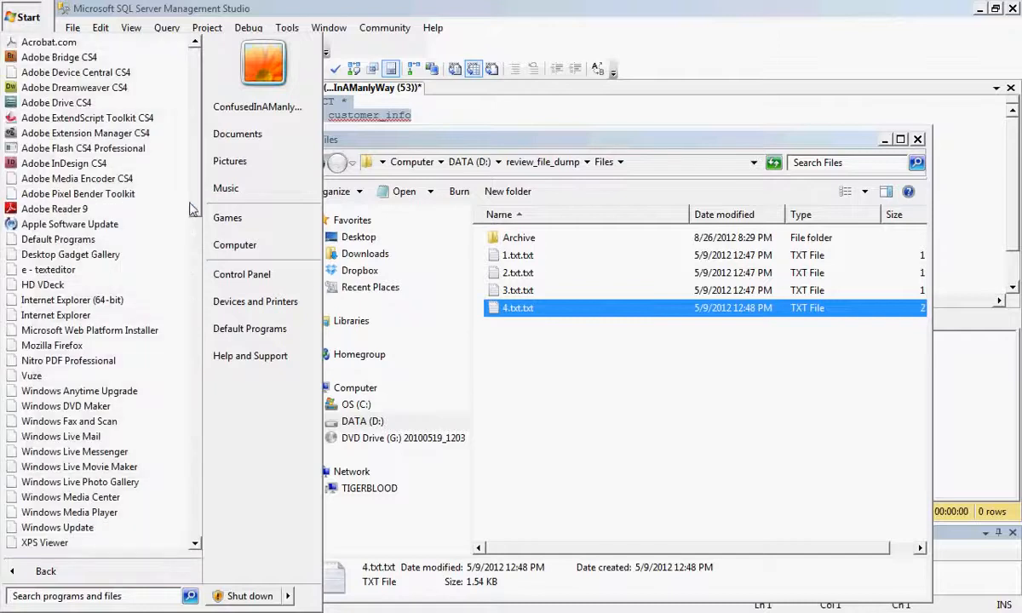
{"action": "scroll", "coordinate": [189, 256], "scroll_direction": "down", "scroll_amount": 3}
{"action": "left_click_drag", "start_coordinate": [189, 256], "coordinate": [195, 454]}
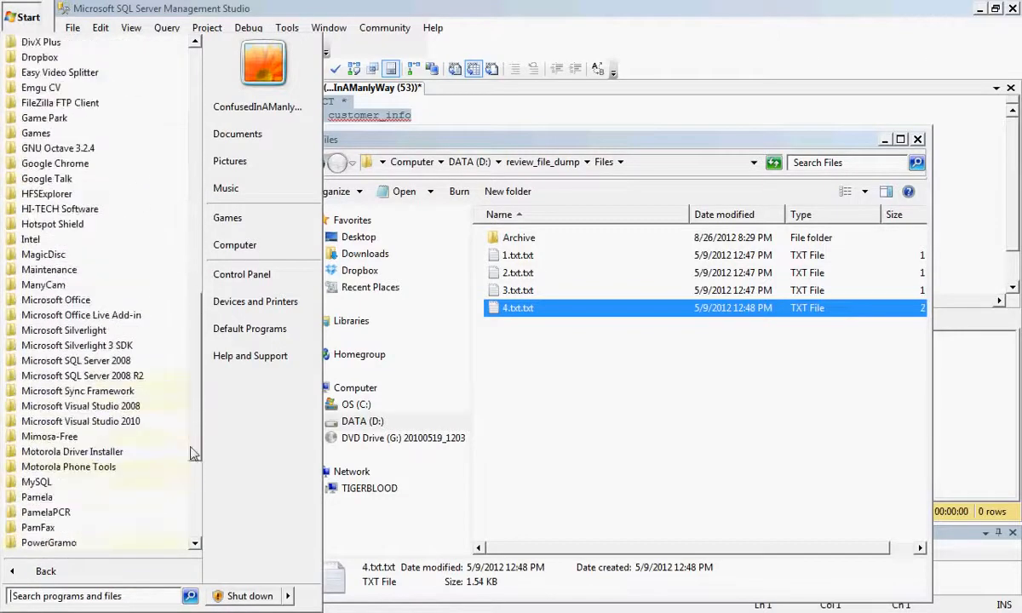
{"action": "left_click", "coordinate": [130, 407]}
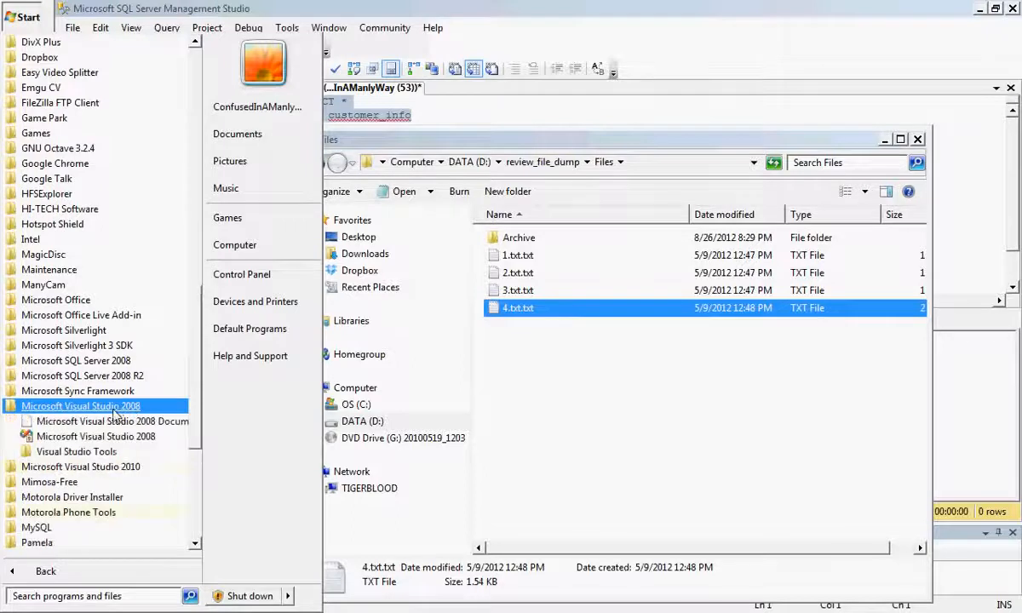
{"action": "left_click", "coordinate": [126, 436]}
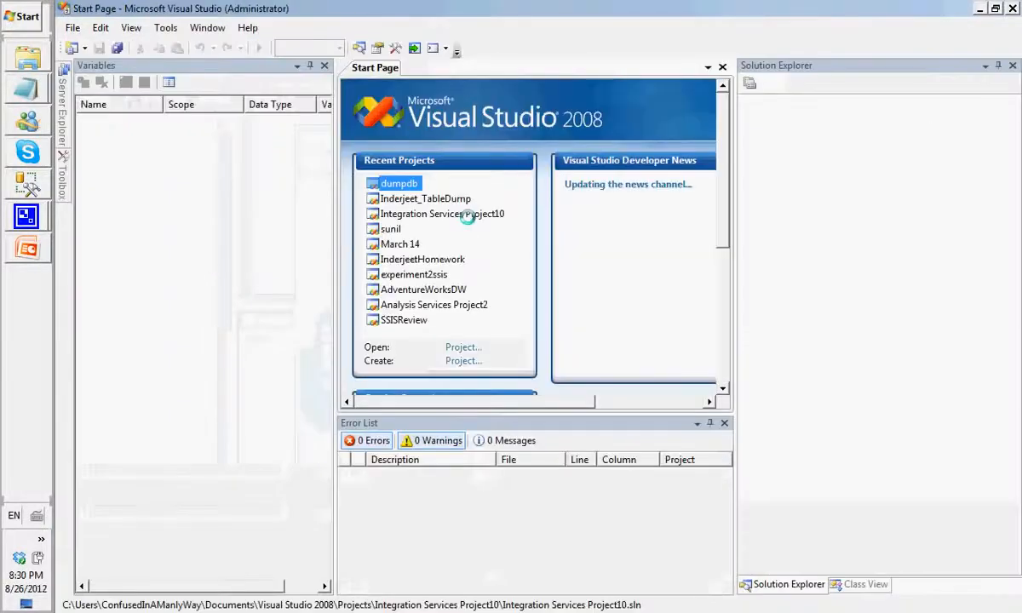
- Create a new Integration Services project named dumpthedb in the default location
{"action": "left_click", "coordinate": [72, 27]}
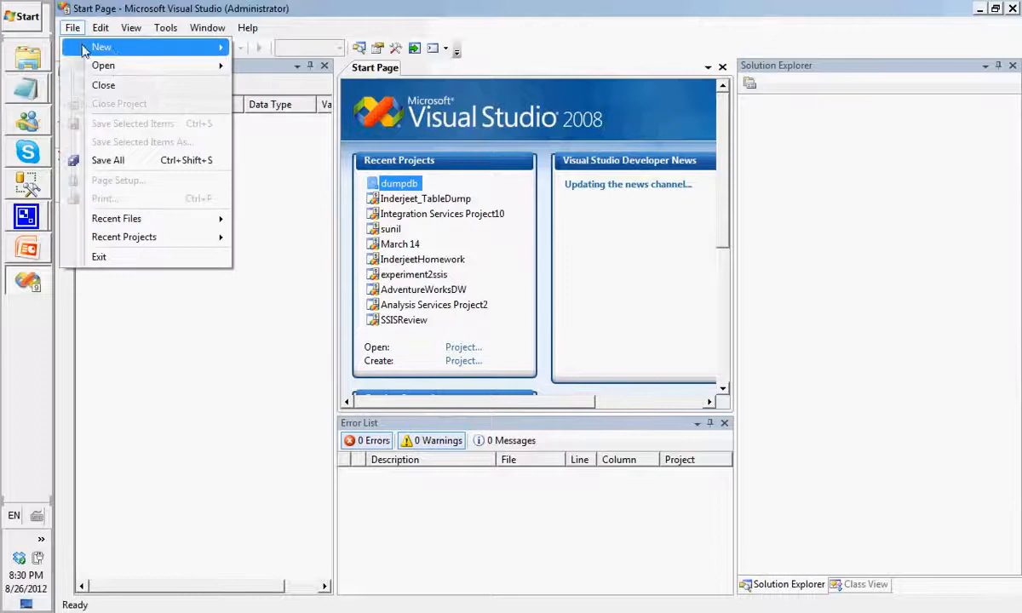
{"action": "mouse_move", "coordinate": [248, 27]}
{"action": "mouse_move", "coordinate": [128, 47]}
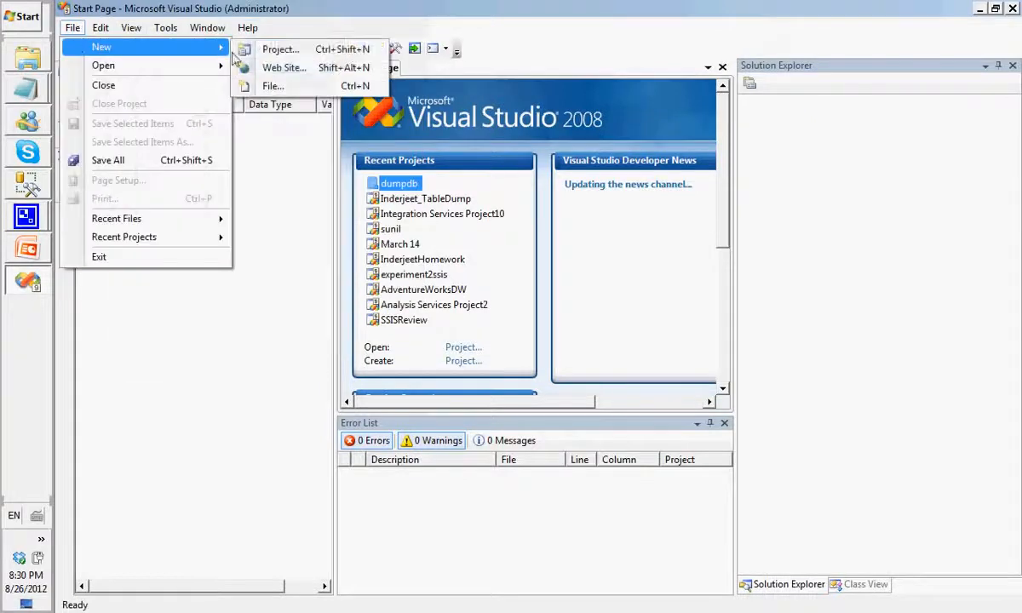
{"action": "left_click", "coordinate": [271, 50]}
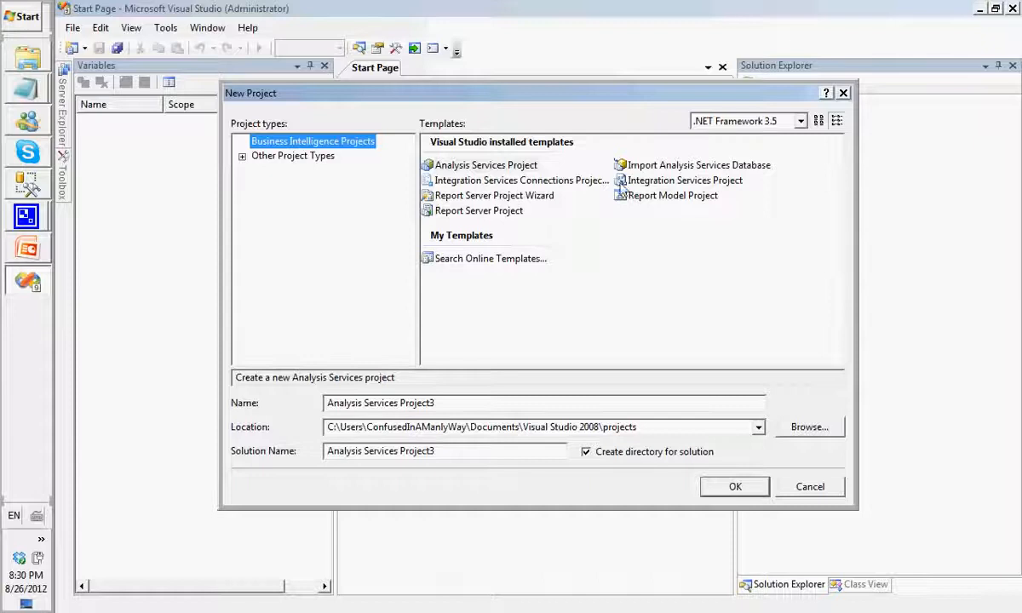
{"action": "left_click", "coordinate": [606, 180]}
{"action": "key", "text": "Tab"}
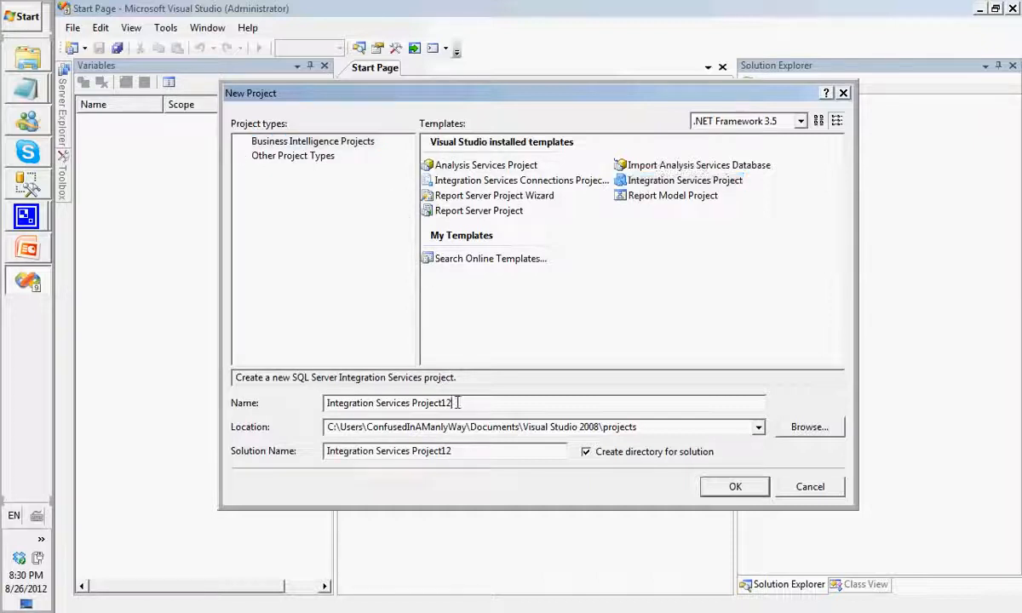
{"action": "type", "text": "dumpt"}
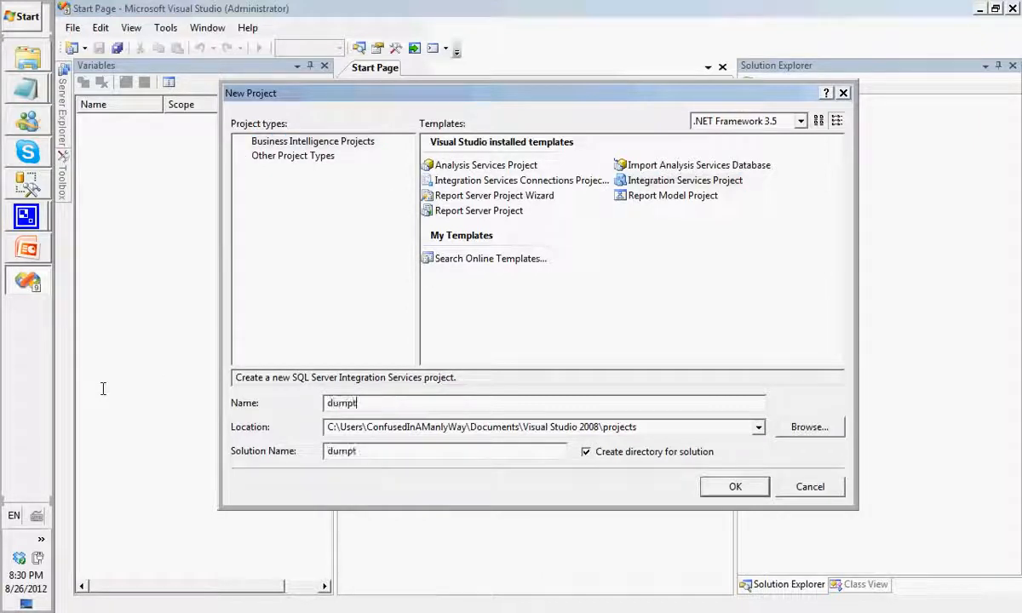
{"action": "type", "text": "hedb"}
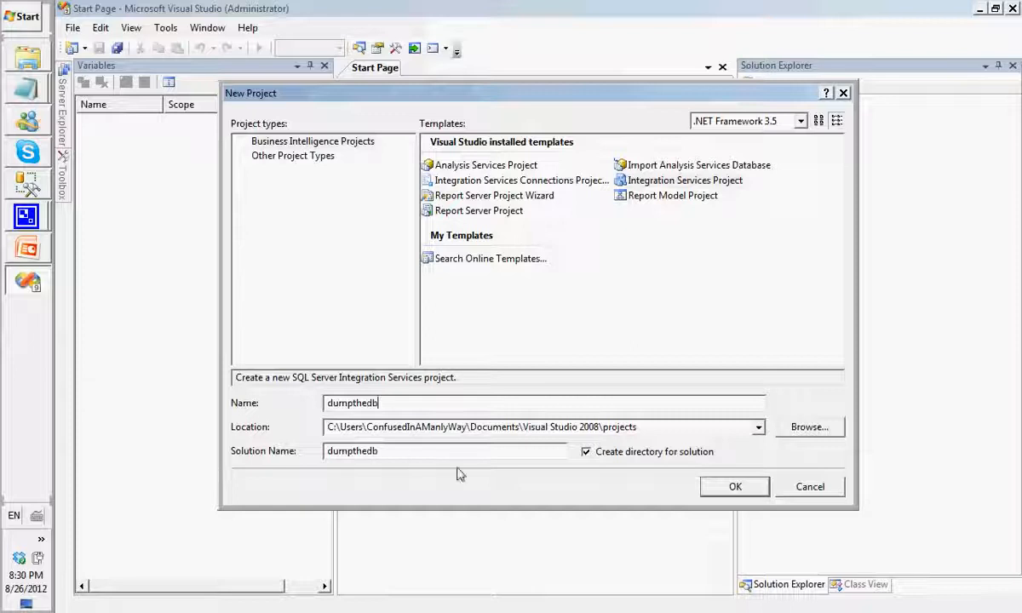
{"action": "left_click", "coordinate": [735, 487]}
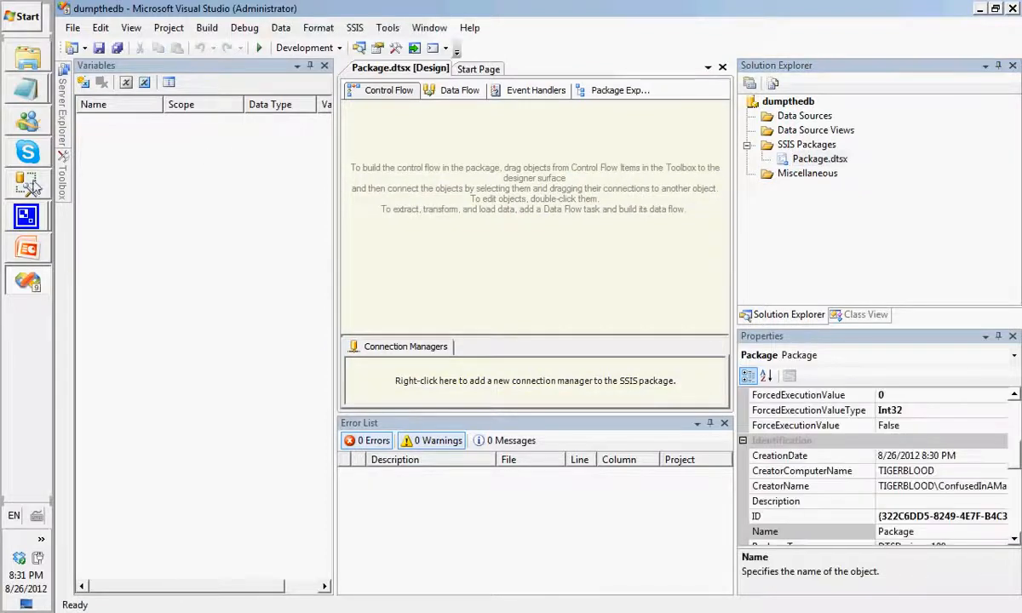
- Add a package-scoped variable named file and set its data type to String
{"action": "left_click", "coordinate": [62, 181]}
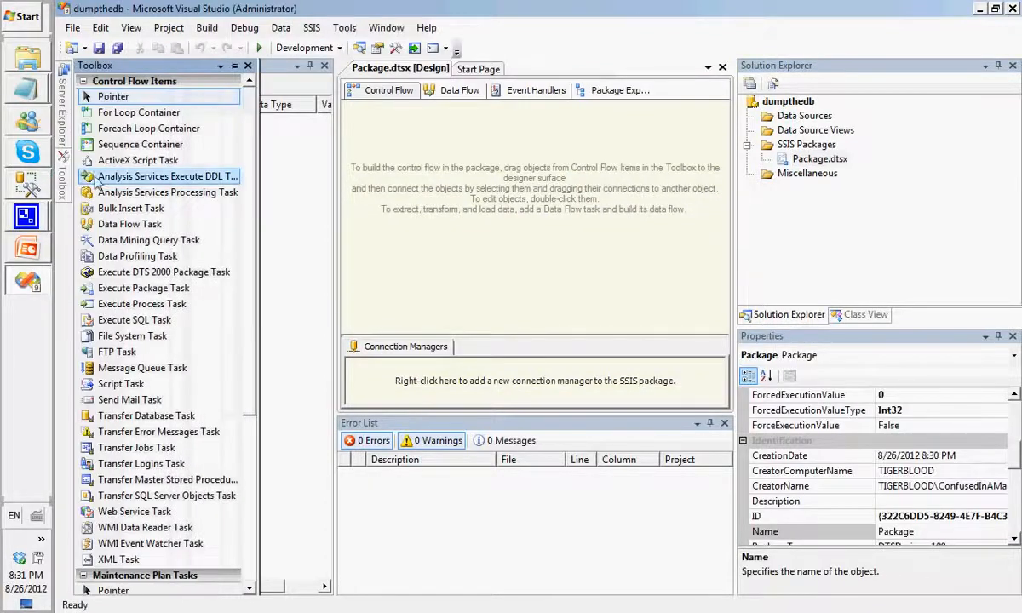
{"action": "left_click", "coordinate": [85, 84]}
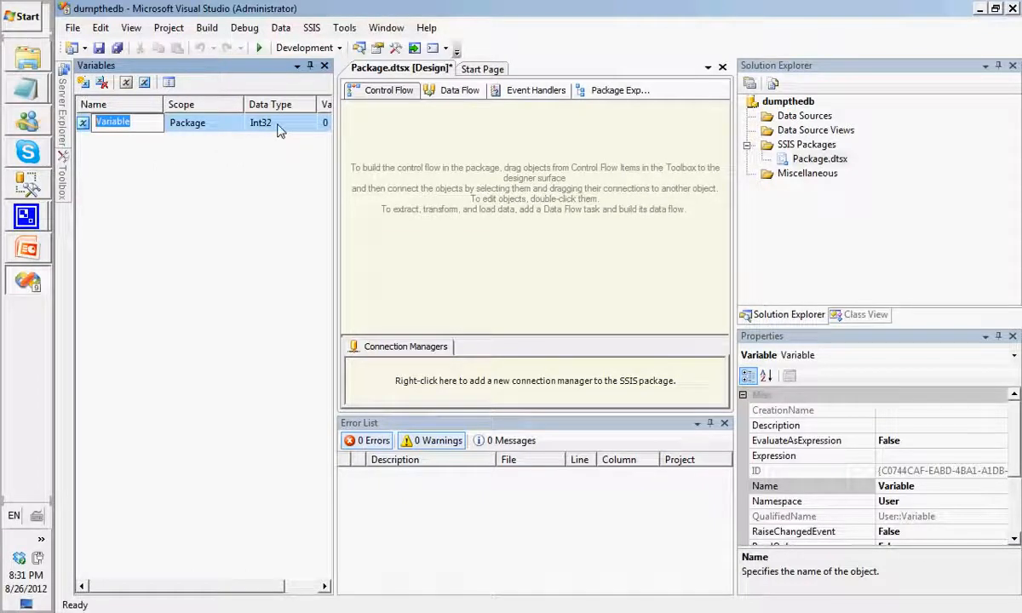
{"action": "type", "text": "file"}
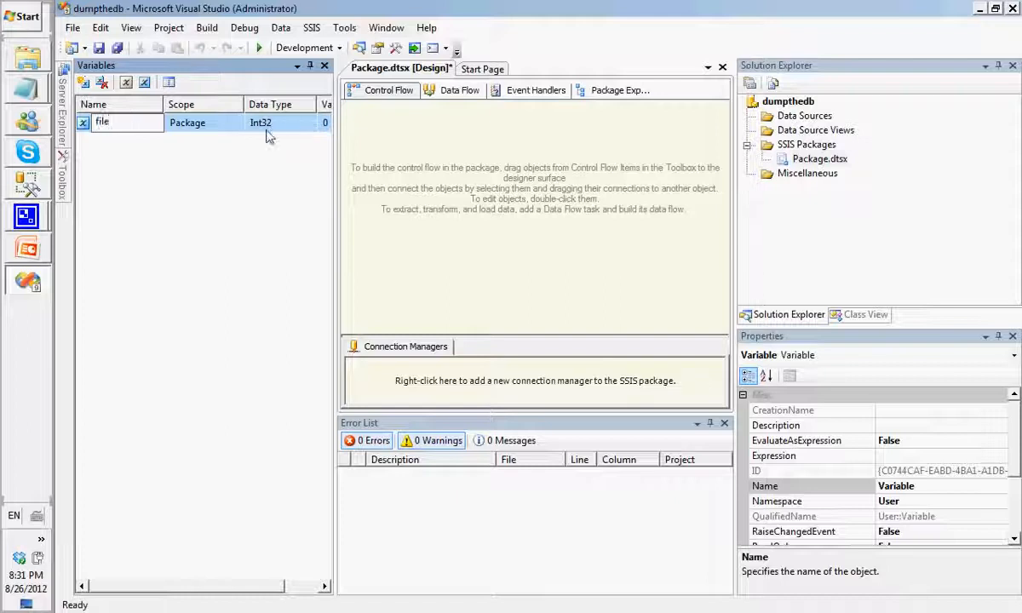
{"action": "key", "text": "Return"}
{"action": "left_click", "coordinate": [285, 126]}
{"action": "left_click", "coordinate": [310, 125]}
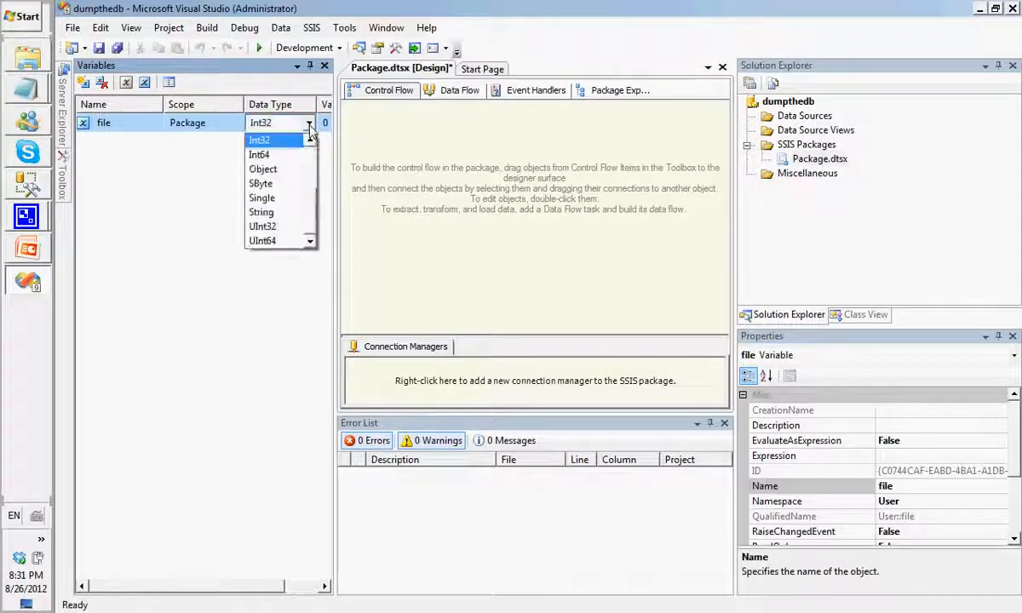
{"action": "left_click_drag", "start_coordinate": [310, 198], "coordinate": [309, 164]}
{"action": "scroll", "coordinate": [310, 163], "scroll_direction": "down", "scroll_amount": 3}
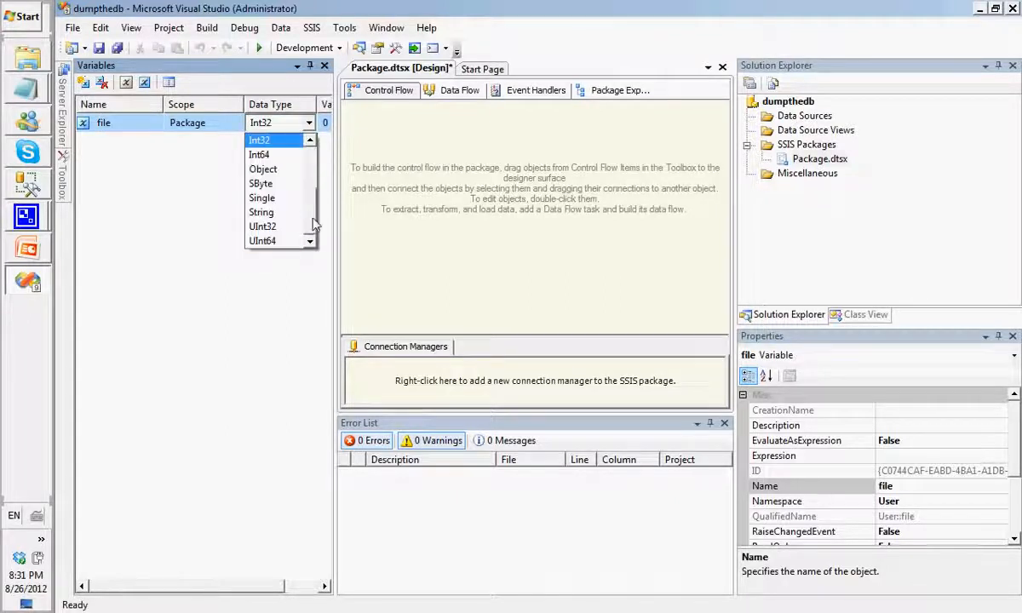
{"action": "left_click", "coordinate": [262, 213]}
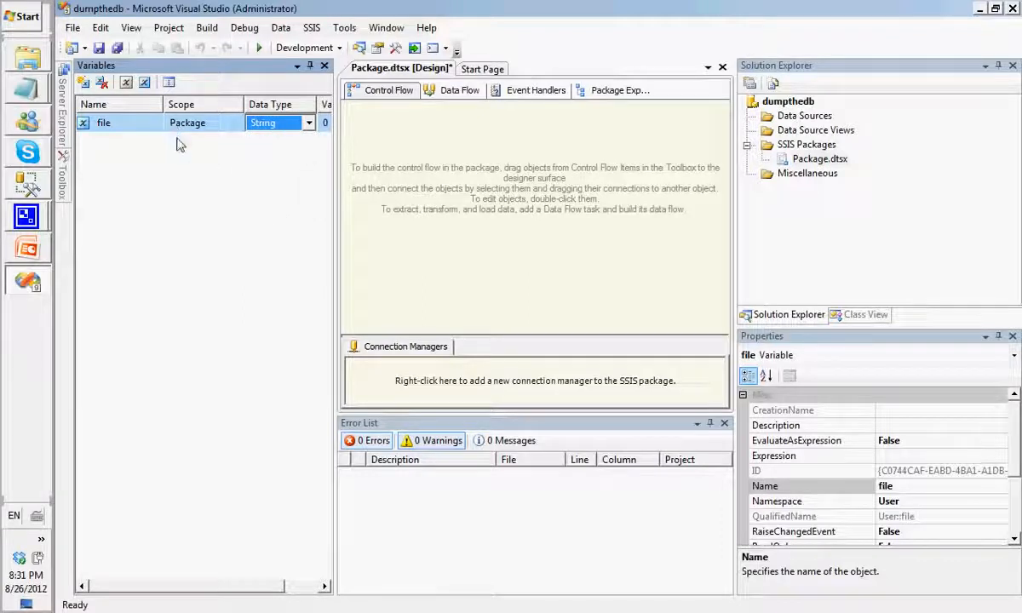
- Add a Foreach Loop Container to the control flow and open its editor
{"action": "mouse_move", "coordinate": [63, 197]}
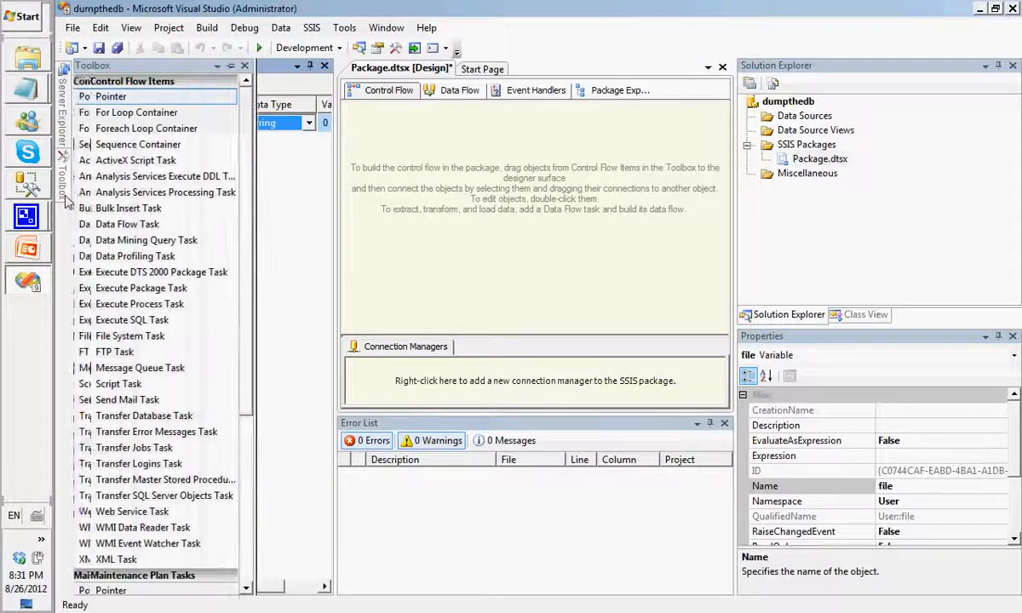
{"action": "left_click_drag", "start_coordinate": [169, 132], "coordinate": [489, 143]}
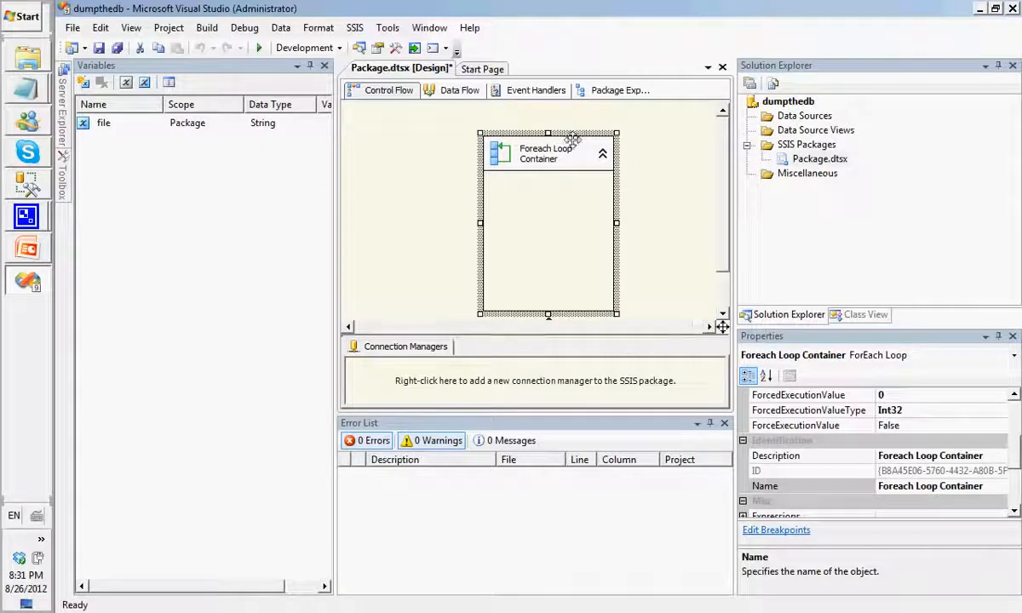
{"action": "double_click", "coordinate": [577, 139]}
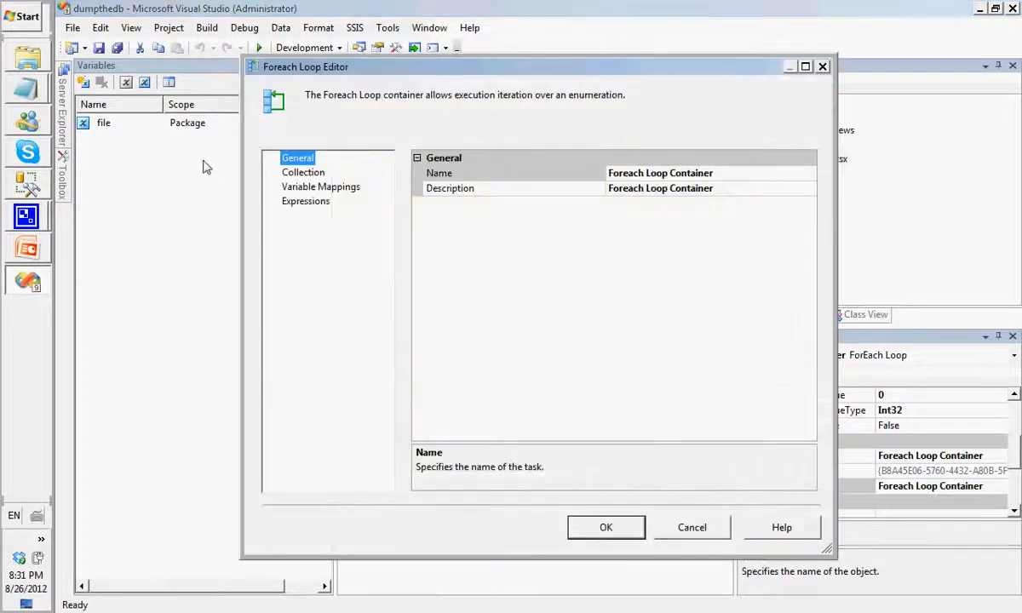
- Set the Foreach File Enumerator's folder to D:\review_file_dump\Files
{"action": "left_click", "coordinate": [296, 173]}
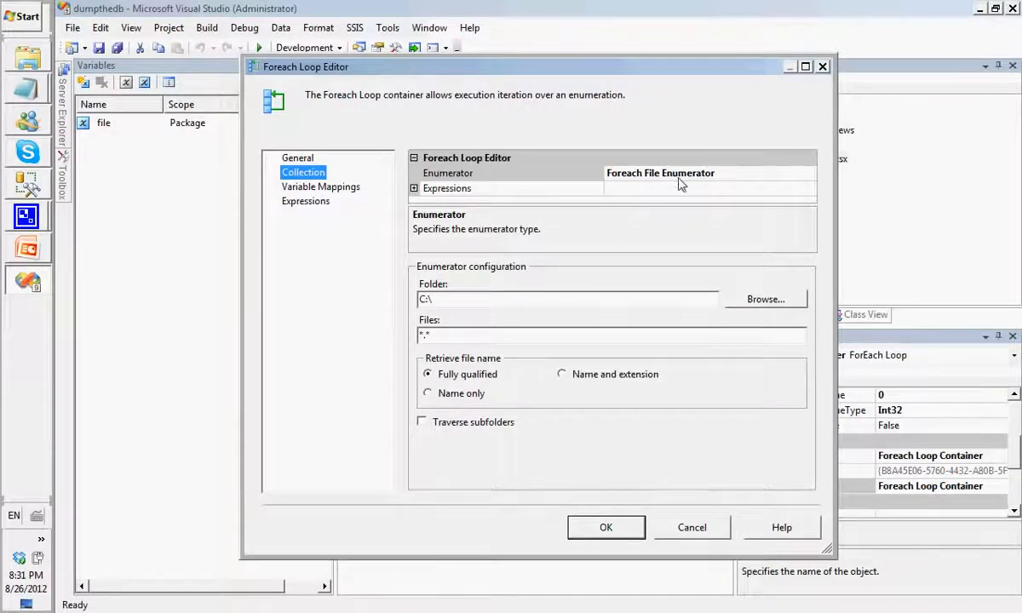
{"action": "left_click", "coordinate": [763, 300]}
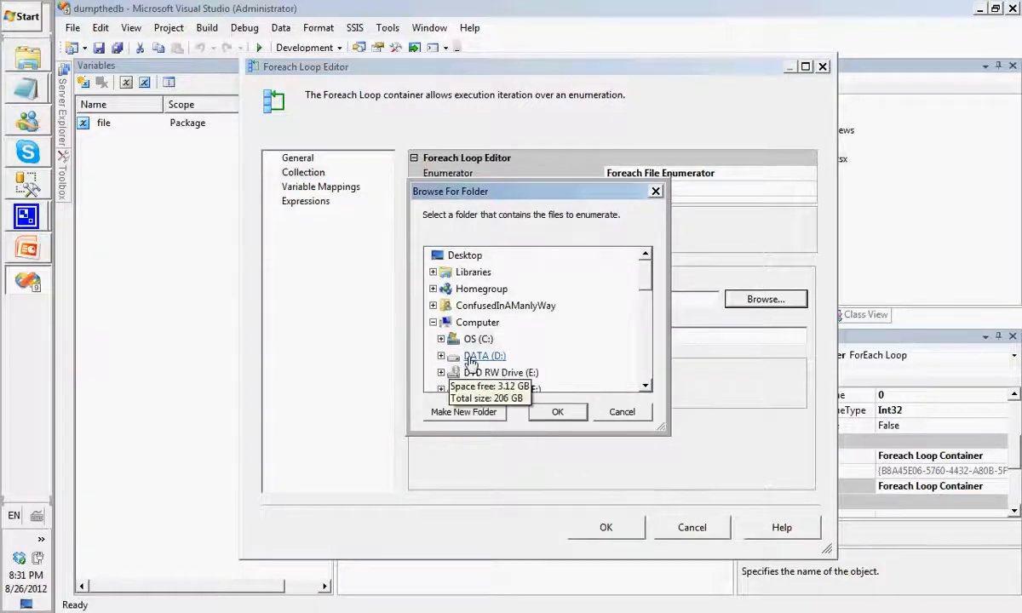
{"action": "left_click", "coordinate": [451, 356]}
{"action": "scroll", "coordinate": [609, 333], "scroll_direction": "down", "scroll_amount": 4}
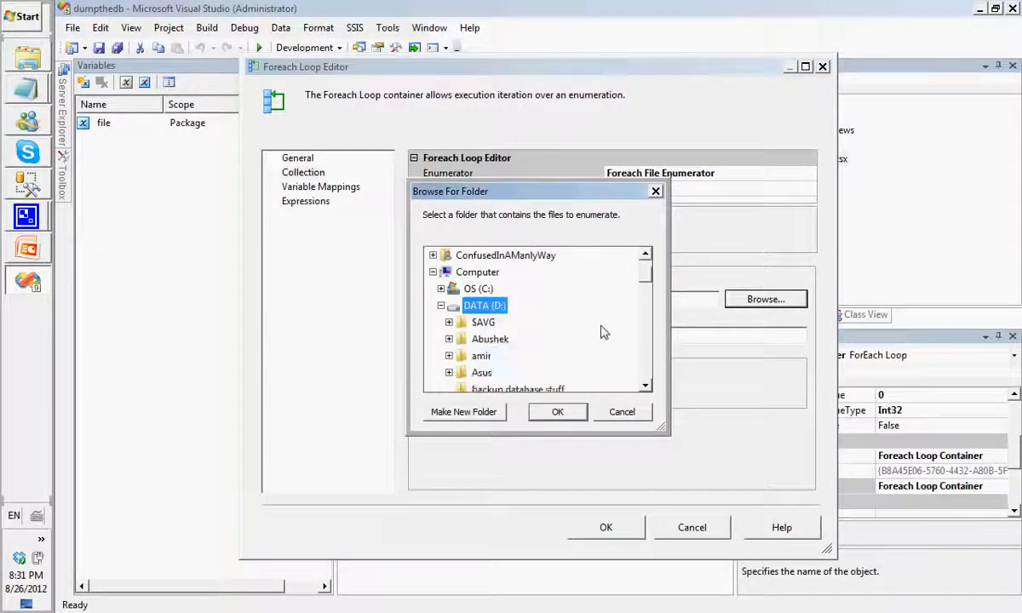
{"action": "scroll", "coordinate": [601, 330], "scroll_direction": "down", "scroll_amount": 4}
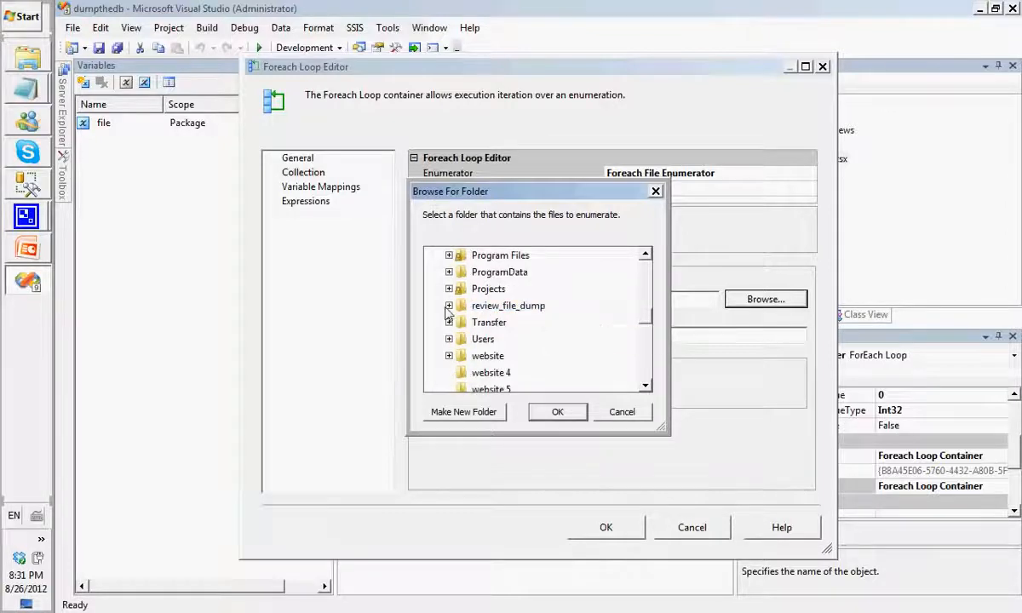
{"action": "left_click", "coordinate": [449, 306]}
{"action": "left_click", "coordinate": [487, 322]}
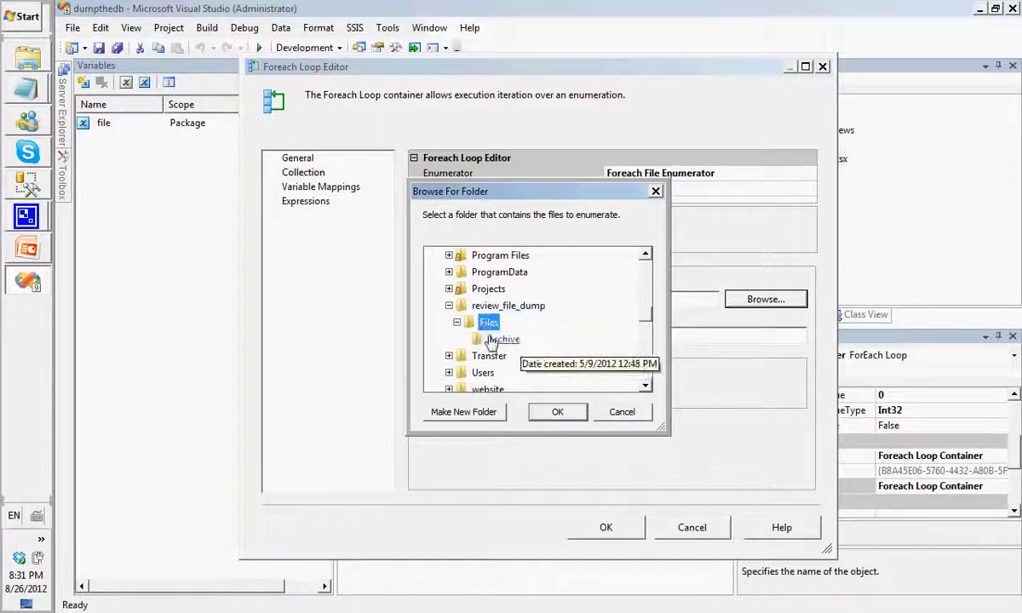
{"action": "mouse_move", "coordinate": [35, 68]}
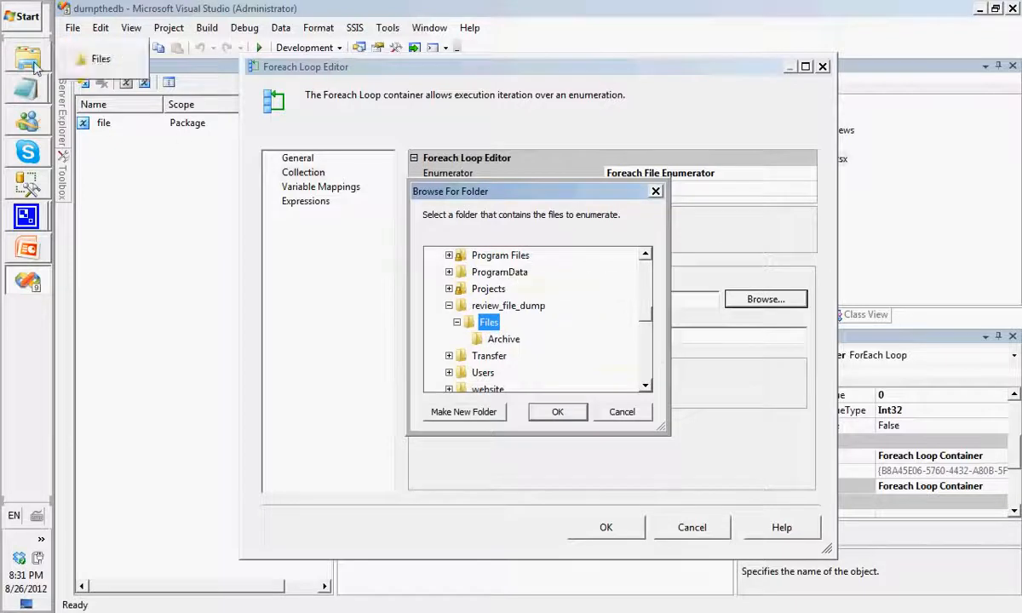
{"action": "left_click", "coordinate": [116, 56]}
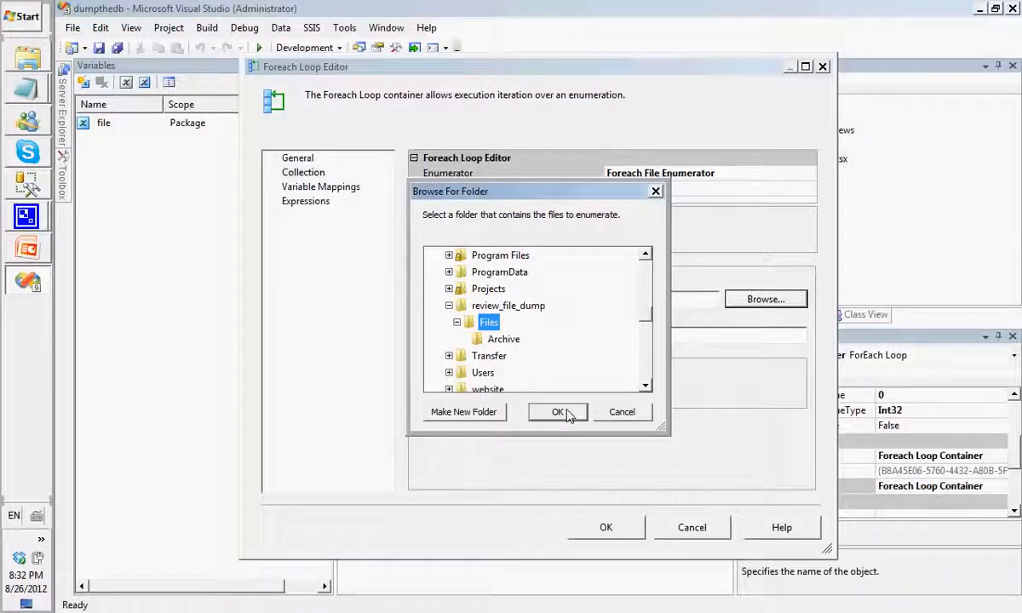
{"action": "left_click", "coordinate": [559, 412]}
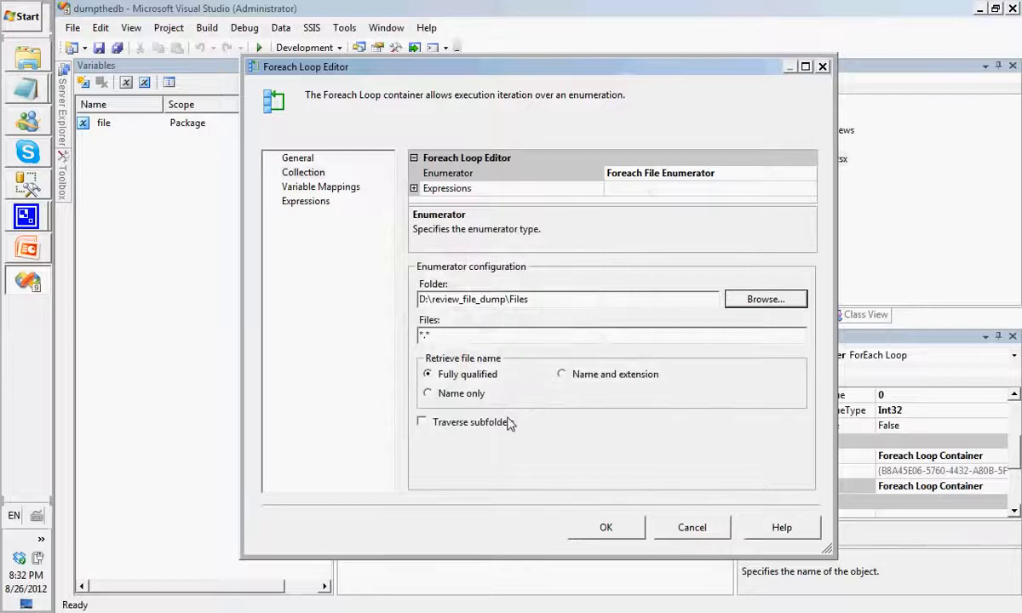
- Map the variable User::file to index 0 of the loop's collection value and save the loop settings
{"action": "left_click", "coordinate": [319, 188]}
{"action": "left_click", "coordinate": [534, 209]}
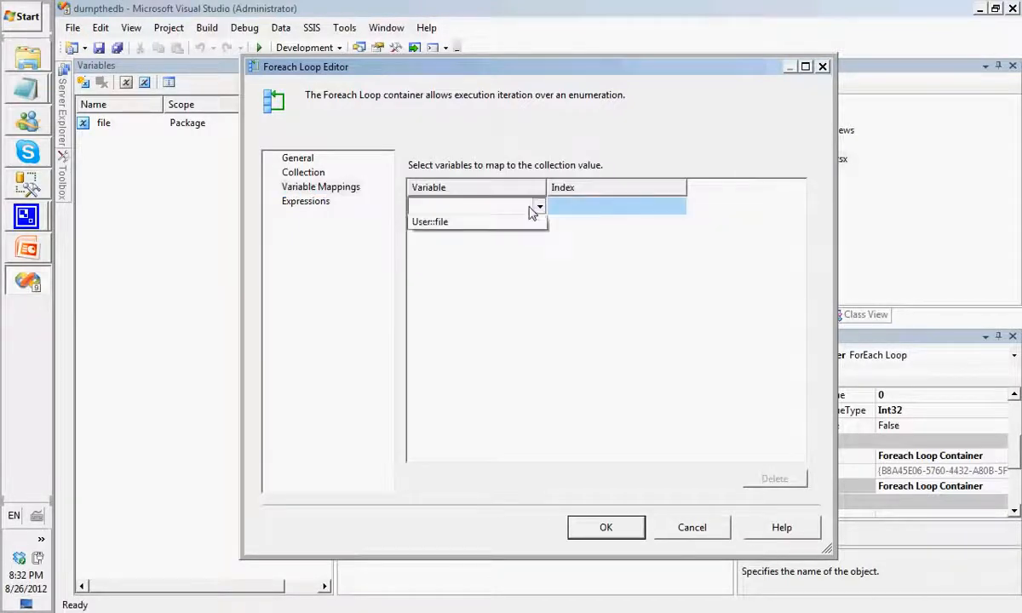
{"action": "left_click", "coordinate": [519, 239]}
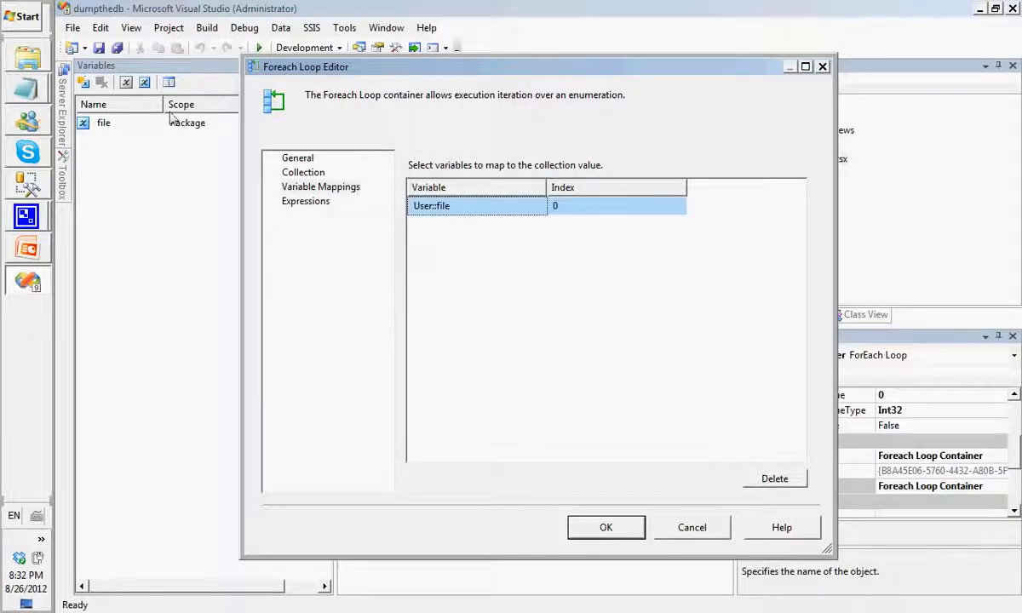
{"action": "left_click", "coordinate": [594, 526]}
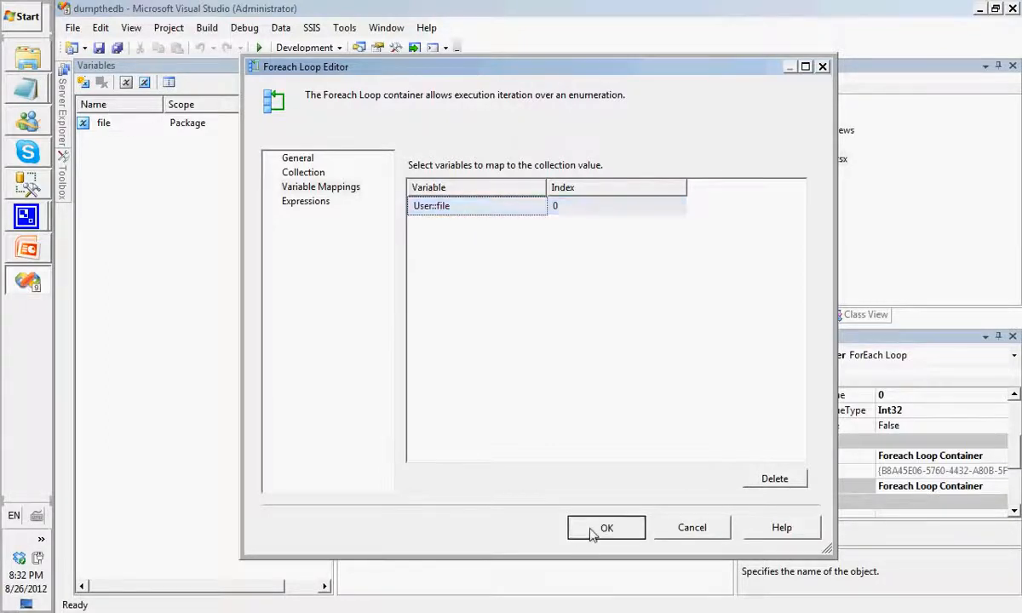
- Add a Data Flow Task inside the Foreach Loop Container and open its data flow design
{"action": "left_click", "coordinate": [67, 181]}
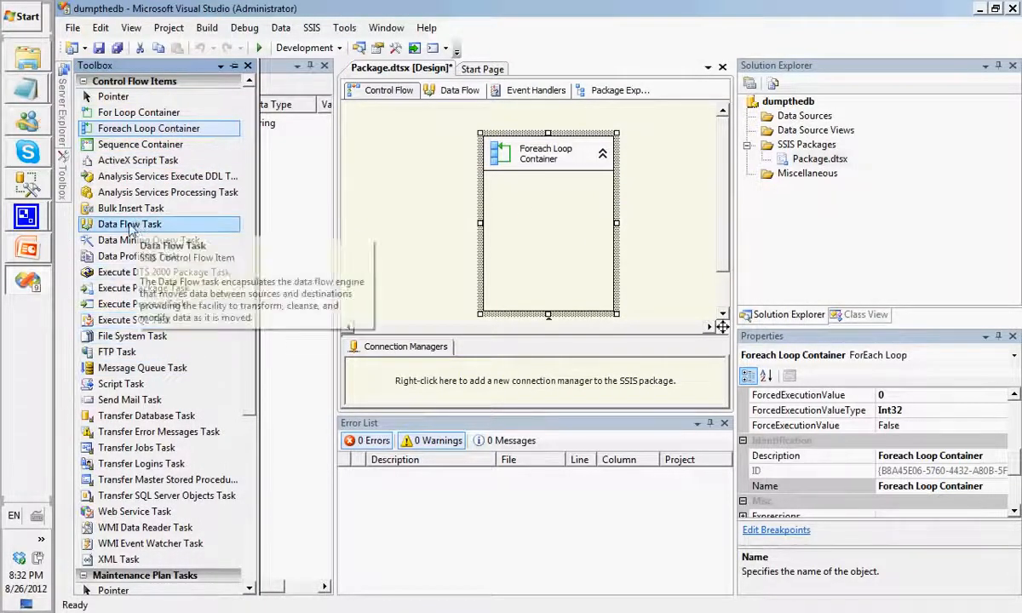
{"action": "left_click_drag", "start_coordinate": [150, 223], "coordinate": [511, 194]}
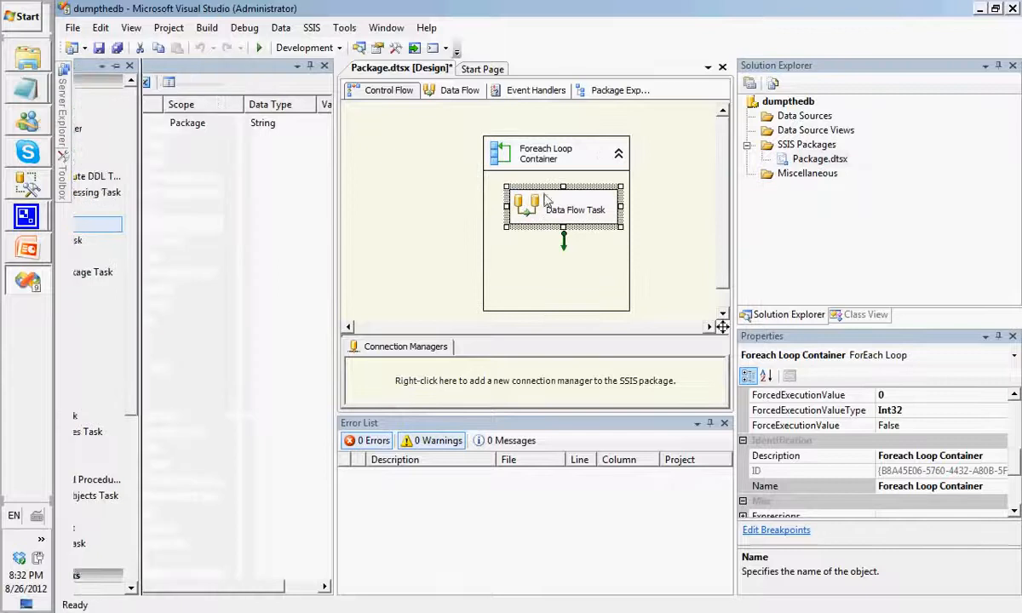
{"action": "double_click", "coordinate": [546, 197]}
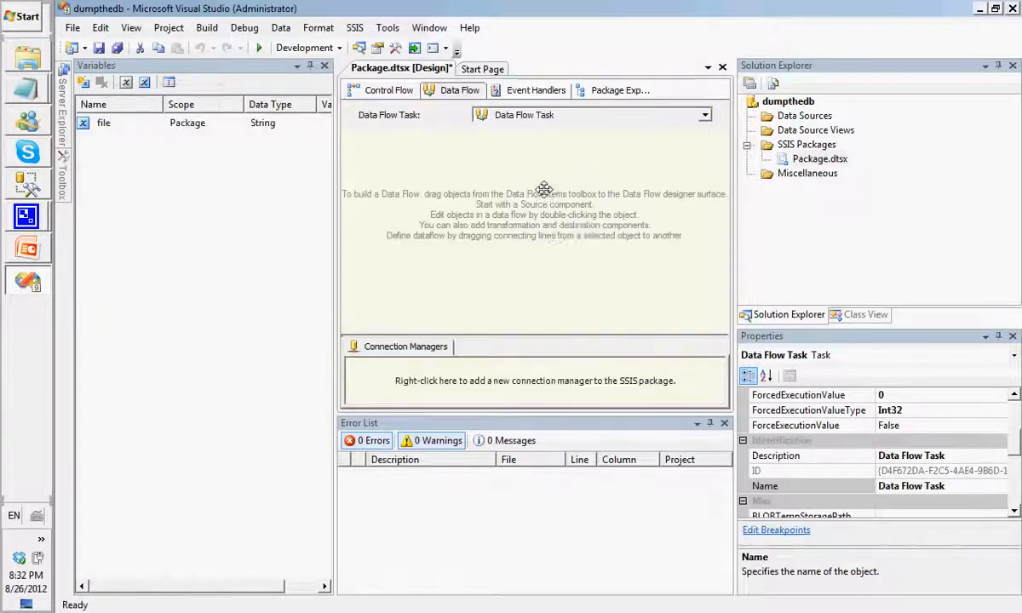
- Add a Flat File Source to the data flow and open its editor
{"action": "left_click", "coordinate": [62, 170]}
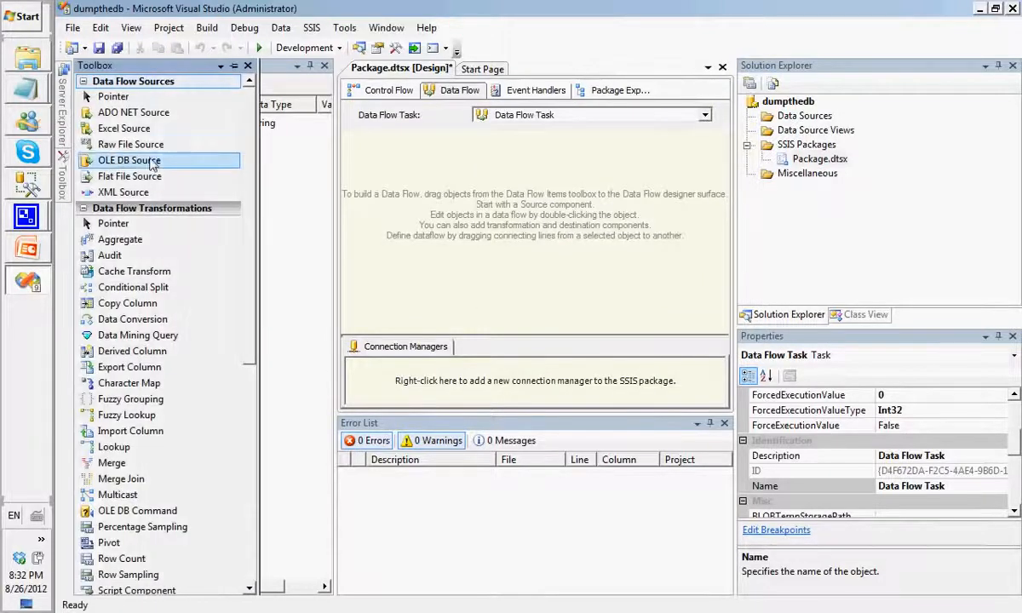
{"action": "left_click_drag", "start_coordinate": [132, 175], "coordinate": [511, 206]}
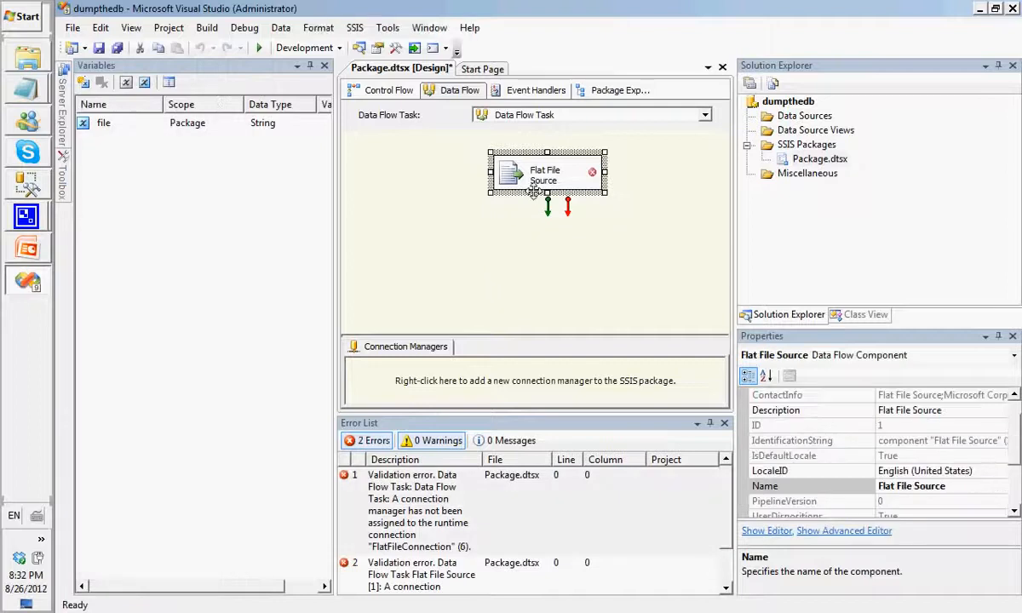
{"action": "double_click", "coordinate": [534, 192]}
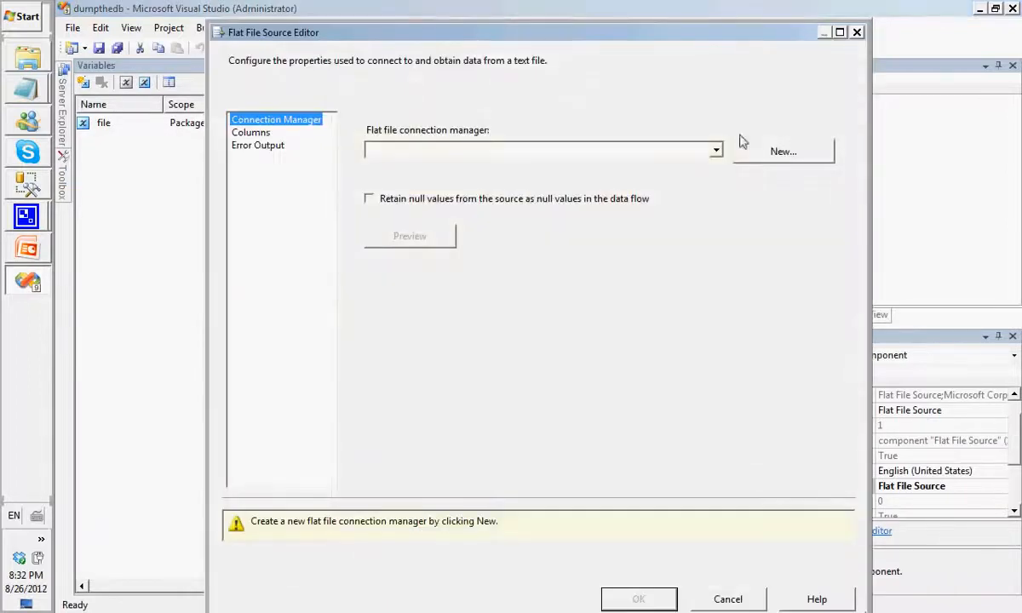
- Create a flat file connection manager named dumptodb that reads D:\review_file_dump\Files\1.txt.txt
{"action": "left_click", "coordinate": [766, 152]}
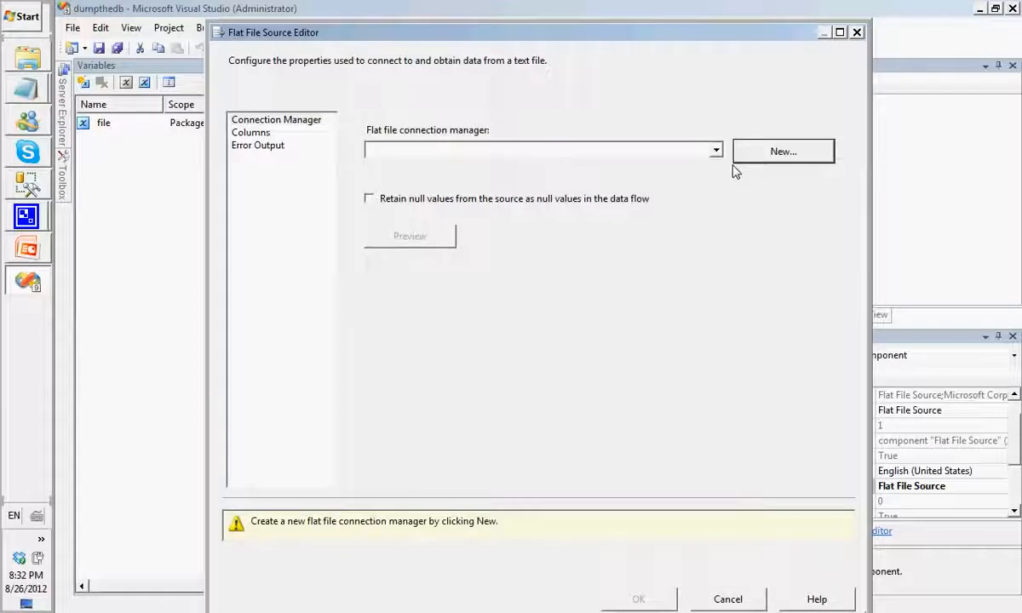
{"action": "left_click", "coordinate": [784, 153]}
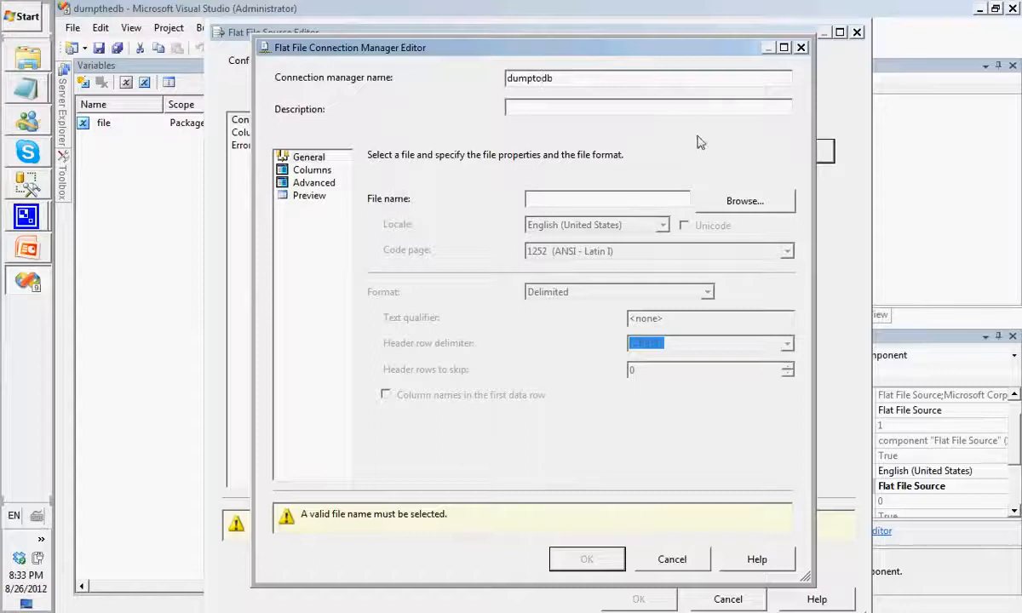
{"action": "left_click", "coordinate": [732, 201]}
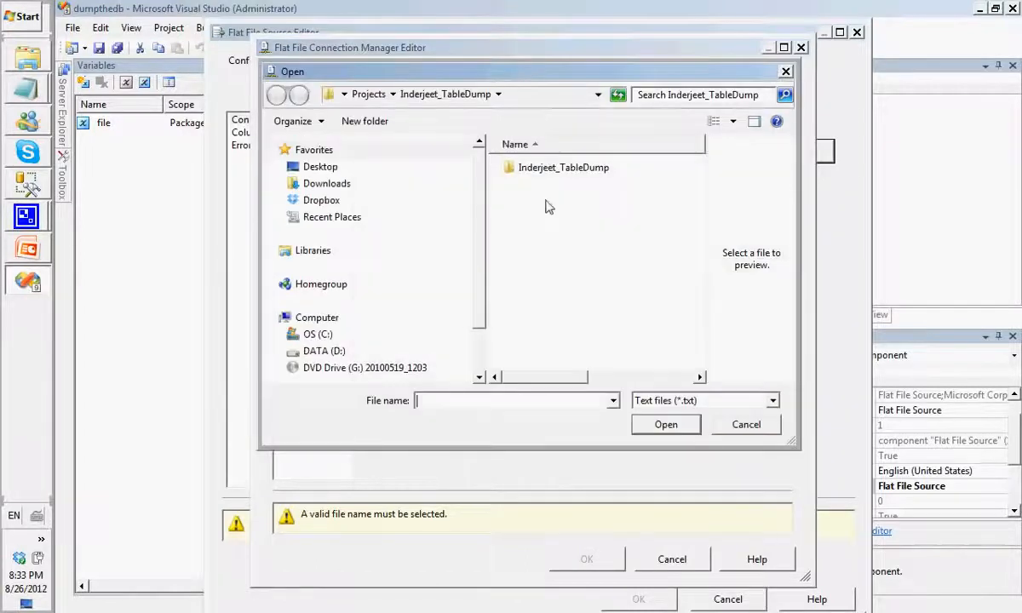
{"action": "left_click", "coordinate": [400, 349]}
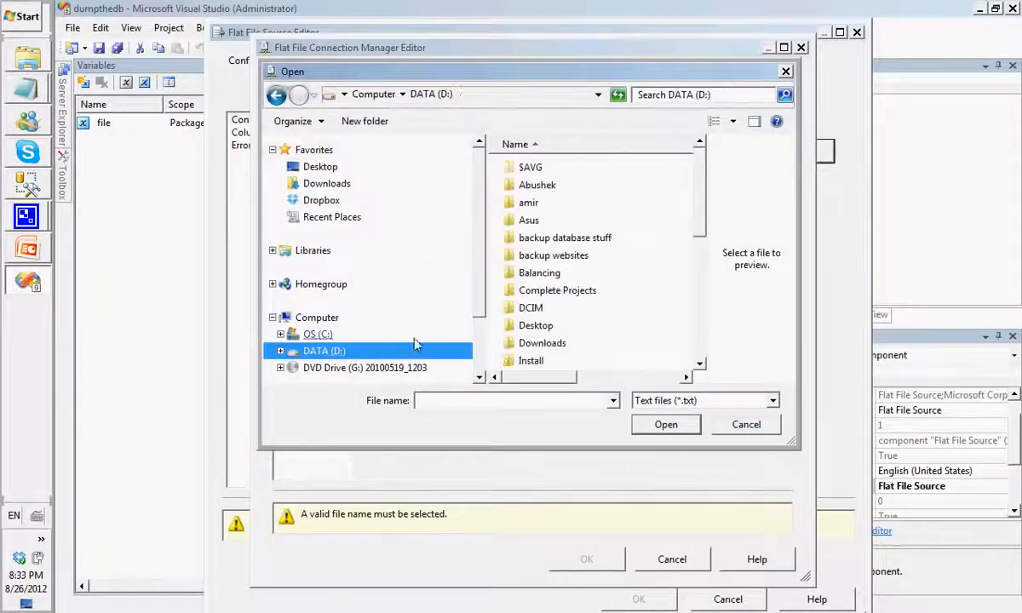
{"action": "left_click_drag", "start_coordinate": [699, 230], "coordinate": [704, 326]}
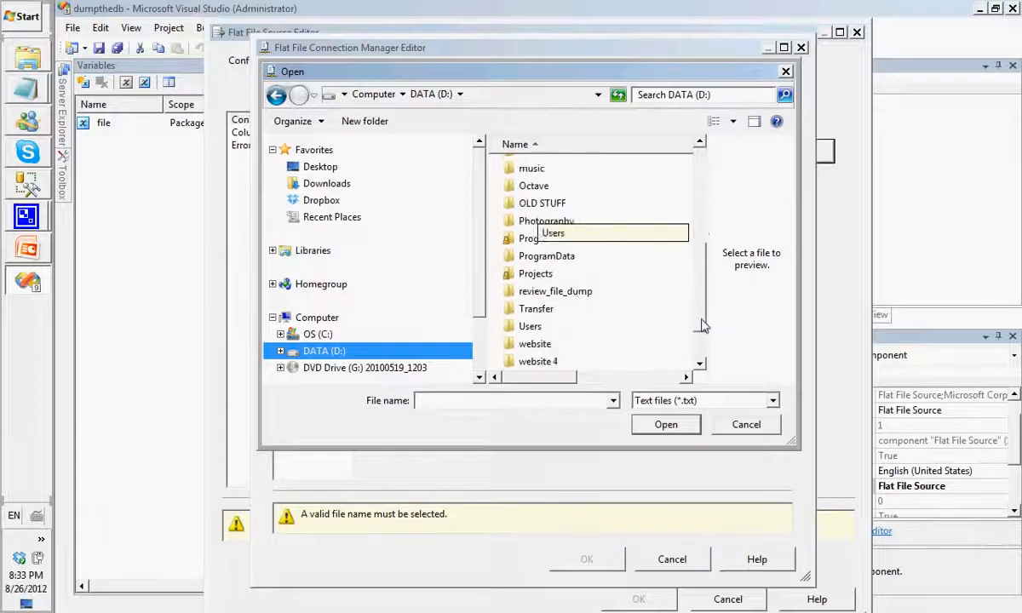
{"action": "double_click", "coordinate": [574, 296]}
{"action": "double_click", "coordinate": [540, 174]}
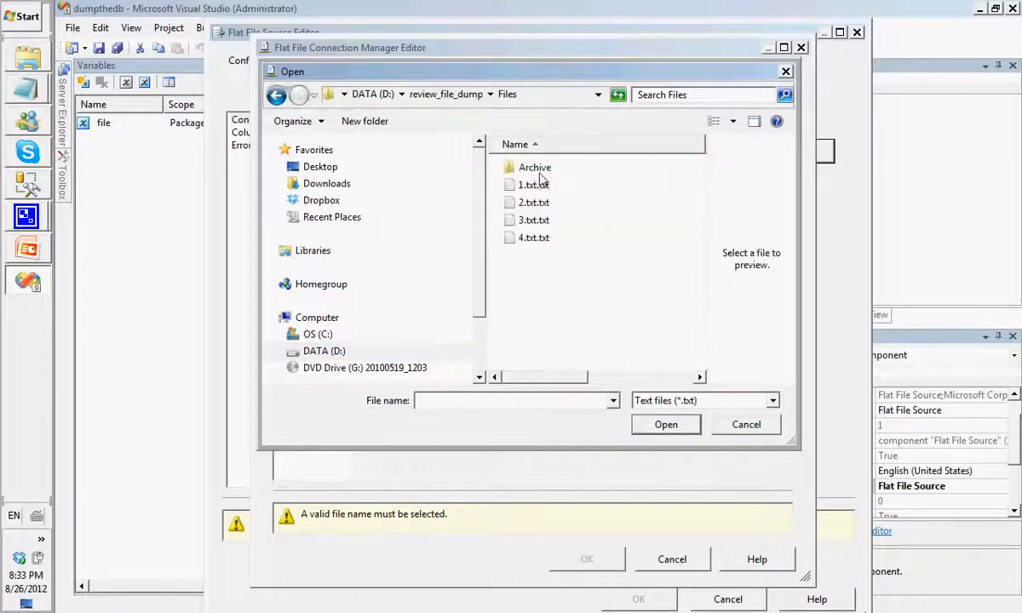
{"action": "left_click", "coordinate": [553, 188]}
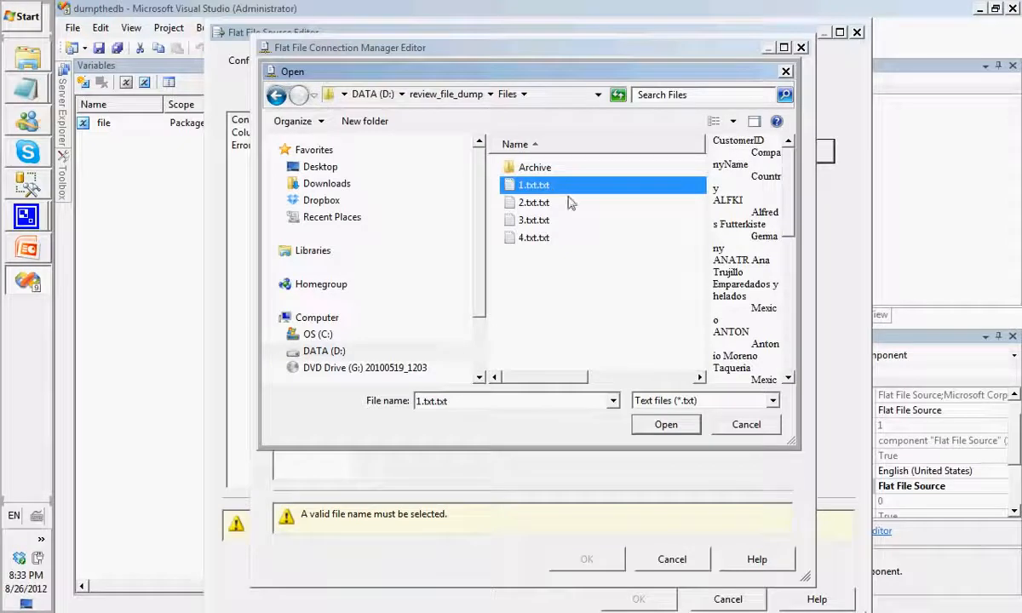
{"action": "left_click", "coordinate": [662, 425]}
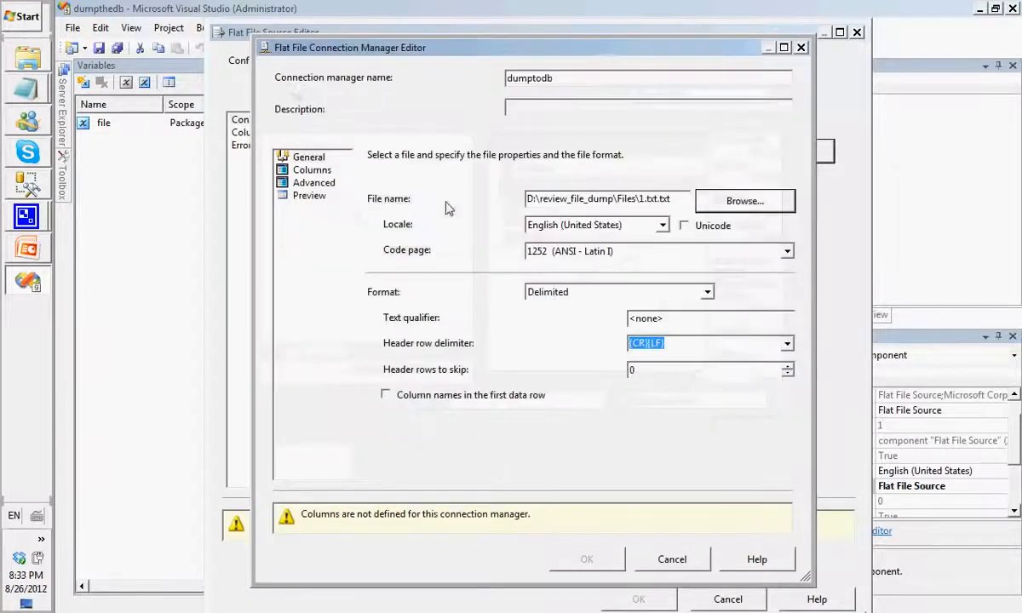
- Use the first data row of dumptodb as column names, review its column definitions, and save the connection manager and Flat File Source
{"action": "left_click", "coordinate": [605, 110]}
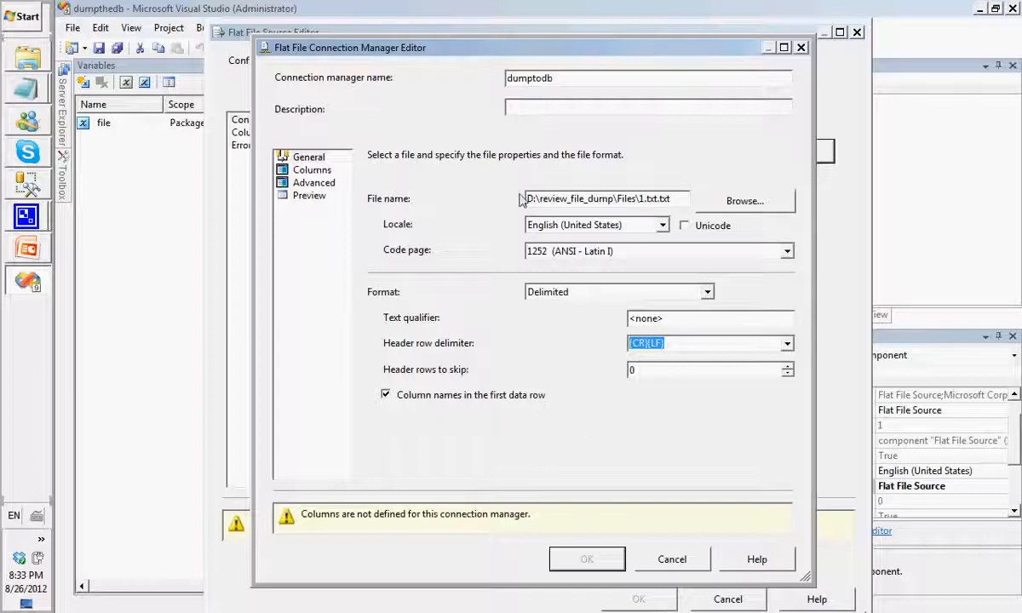
{"action": "left_click", "coordinate": [312, 170]}
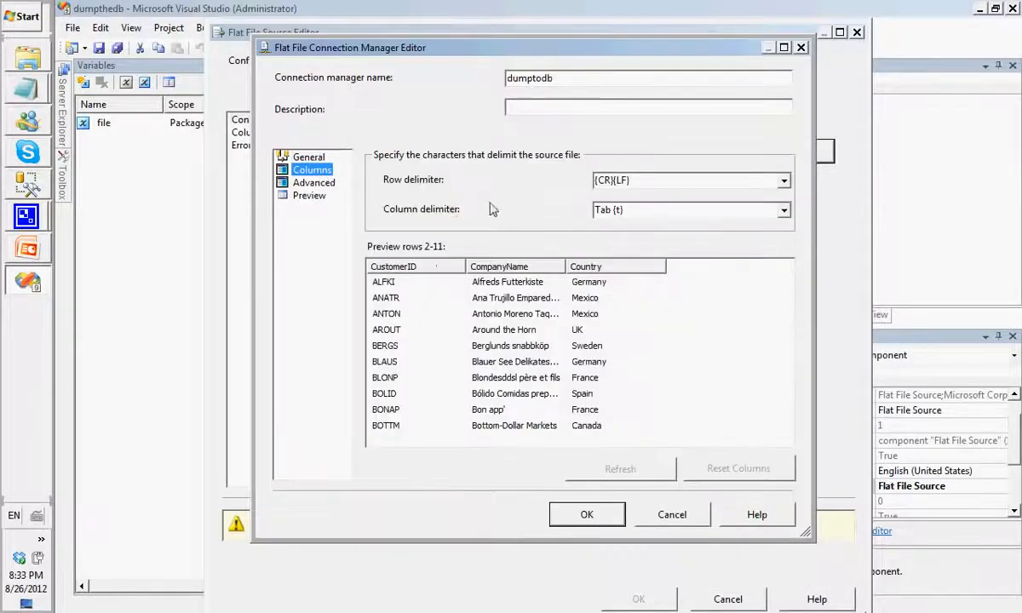
{"action": "left_click", "coordinate": [327, 184]}
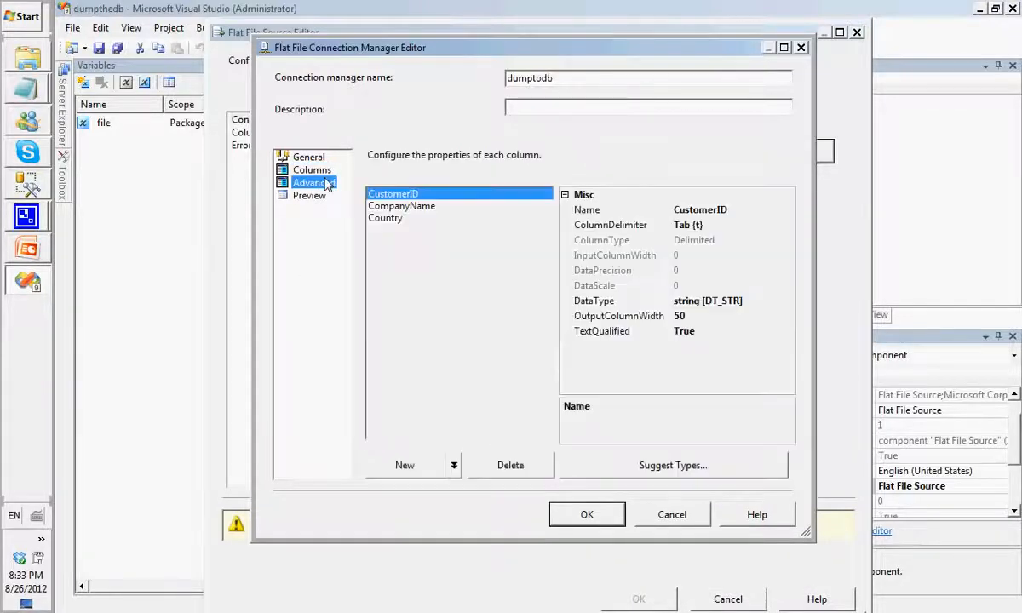
{"action": "left_click", "coordinate": [306, 158]}
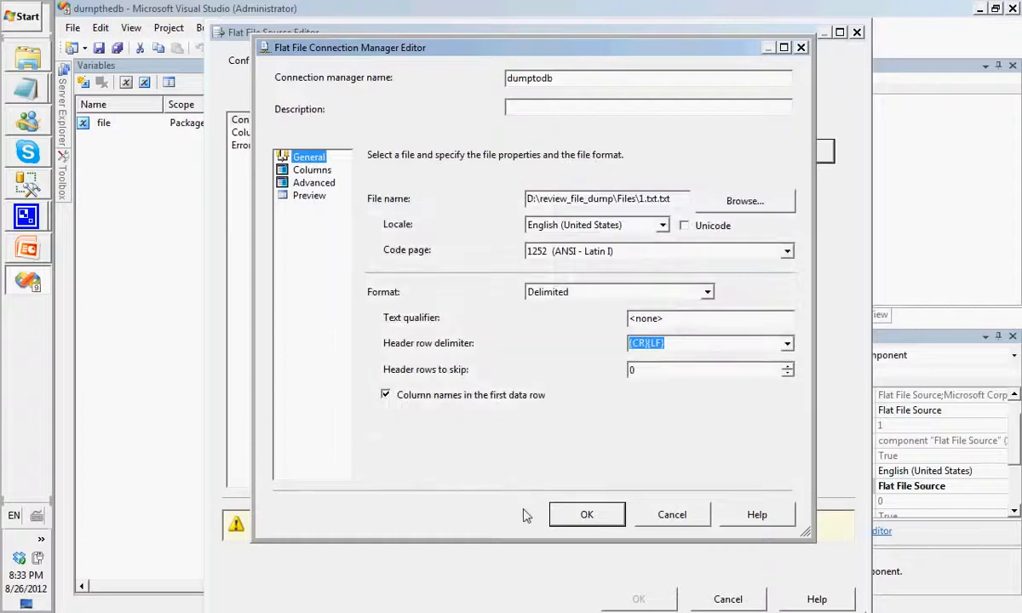
{"action": "left_click", "coordinate": [584, 518]}
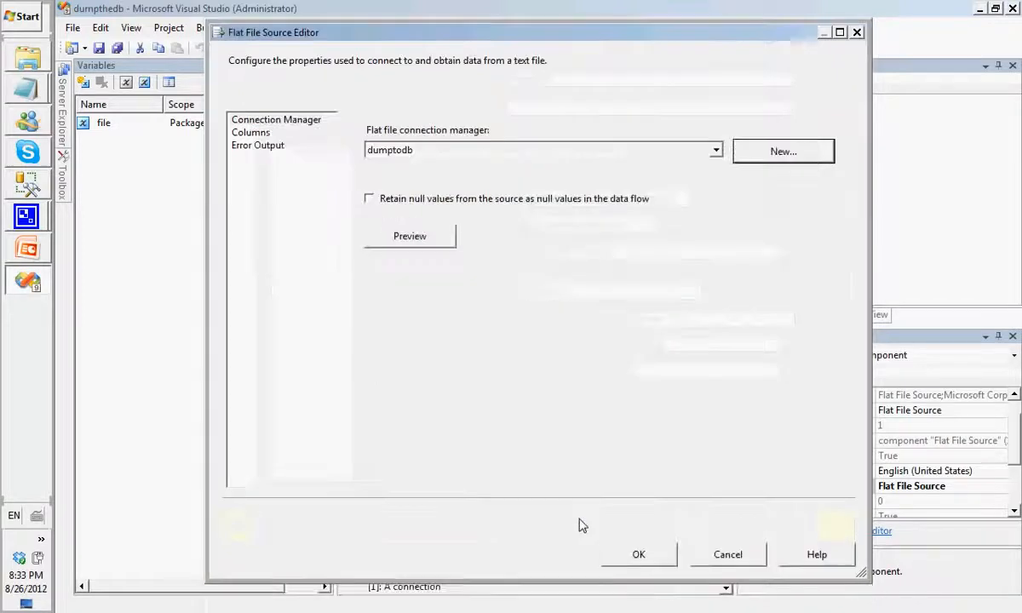
{"action": "left_click", "coordinate": [639, 555]}
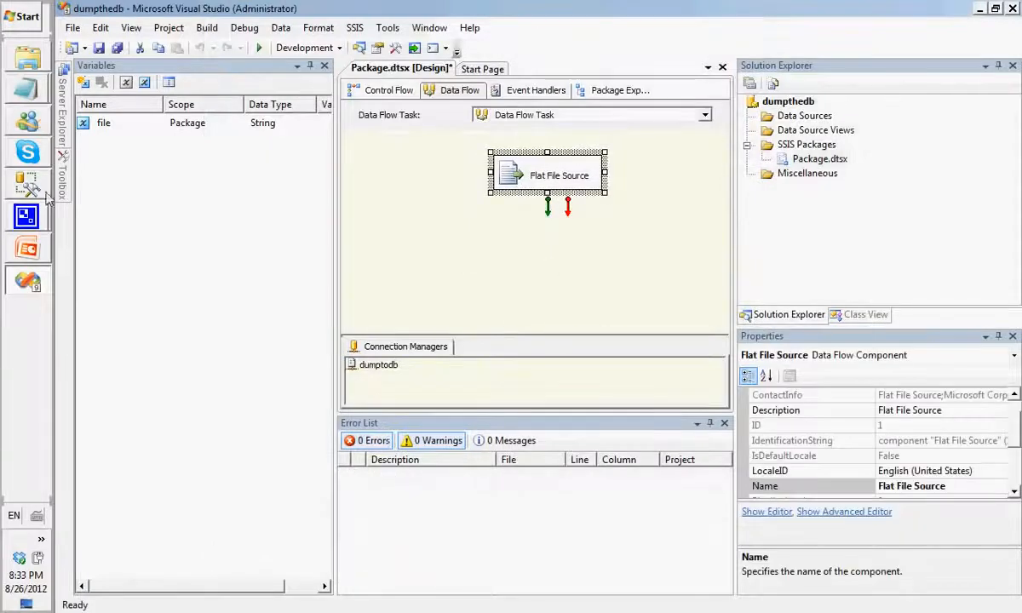
- Add an OLE DB Destination below the Flat File Source and connect the source's output to it
{"action": "mouse_move", "coordinate": [62, 168]}
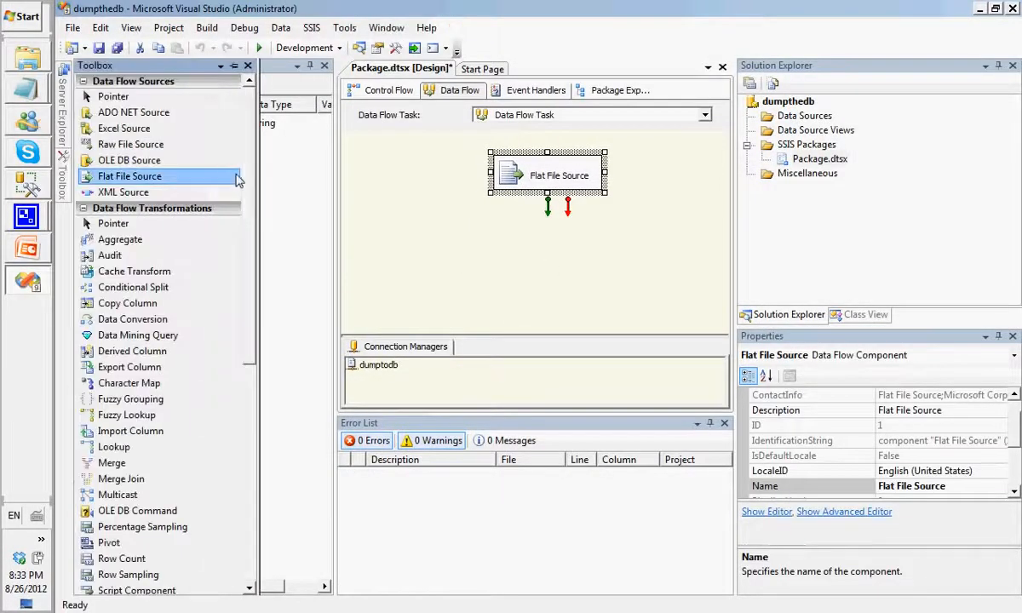
{"action": "scroll", "coordinate": [121, 440], "scroll_direction": "down", "scroll_amount": 8}
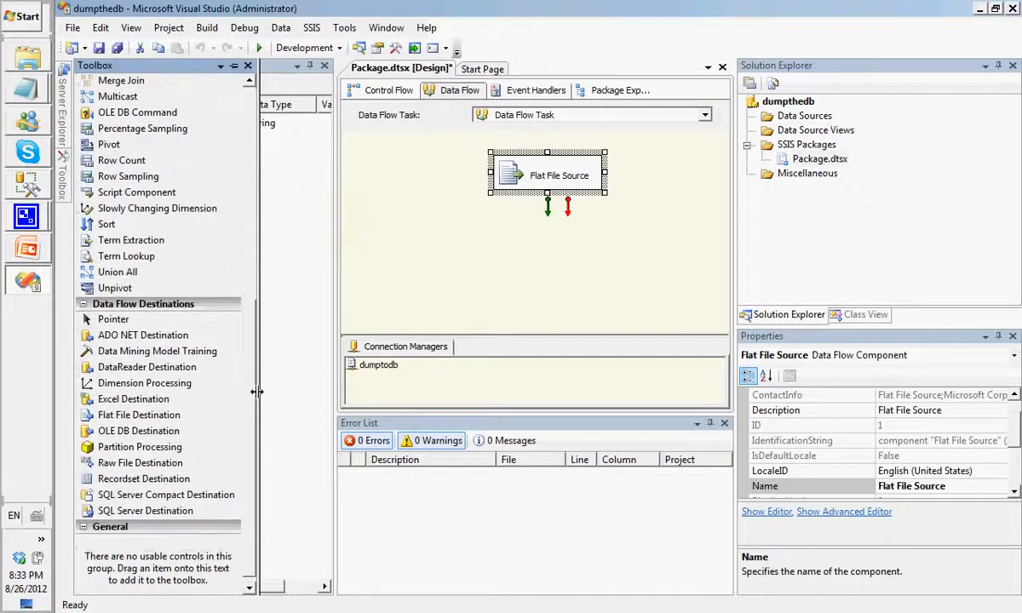
{"action": "left_click_drag", "start_coordinate": [121, 436], "coordinate": [493, 242]}
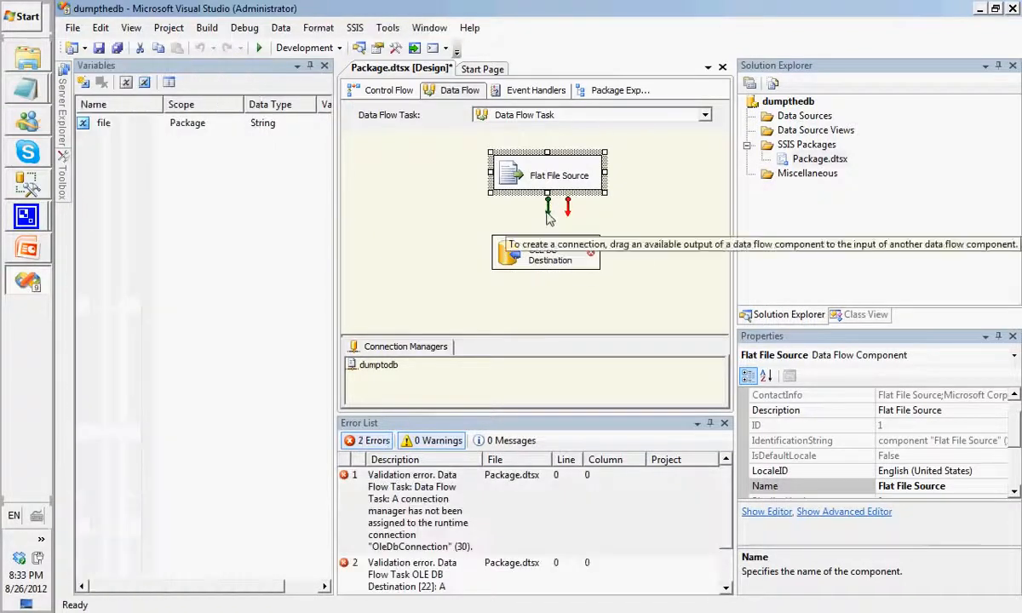
{"action": "left_click_drag", "start_coordinate": [548, 219], "coordinate": [549, 250]}
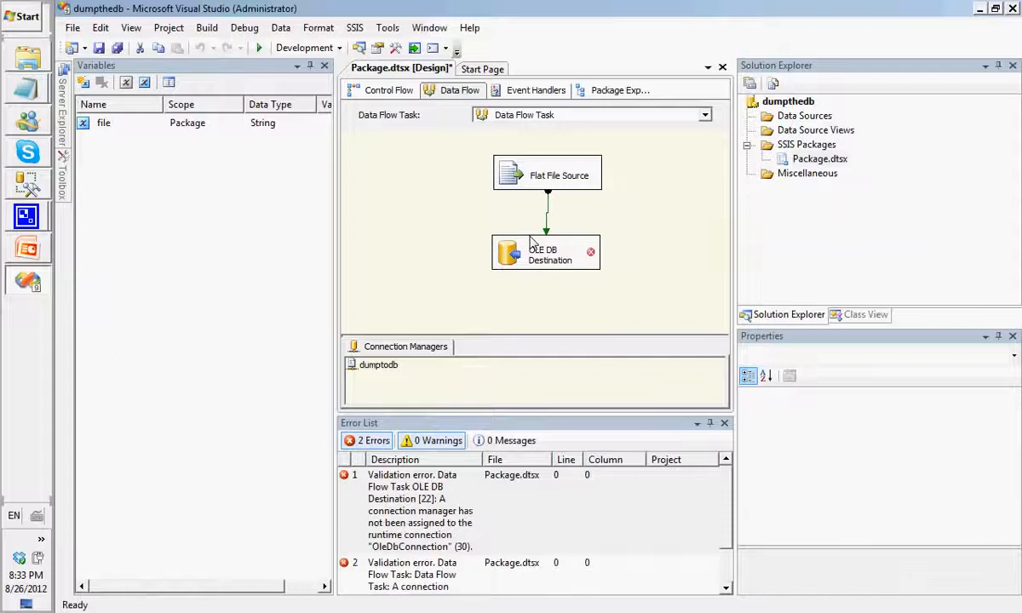
- Define a new OLE DB connection for the OLE DB Destination with server name "." and database dumpdb
{"action": "double_click", "coordinate": [530, 244]}
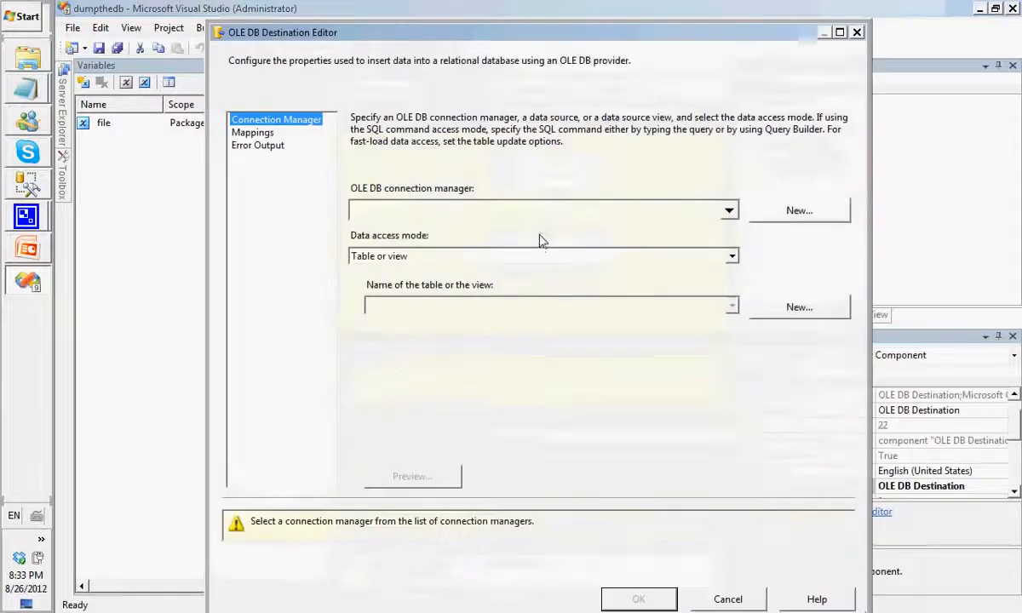
{"action": "left_click", "coordinate": [794, 215]}
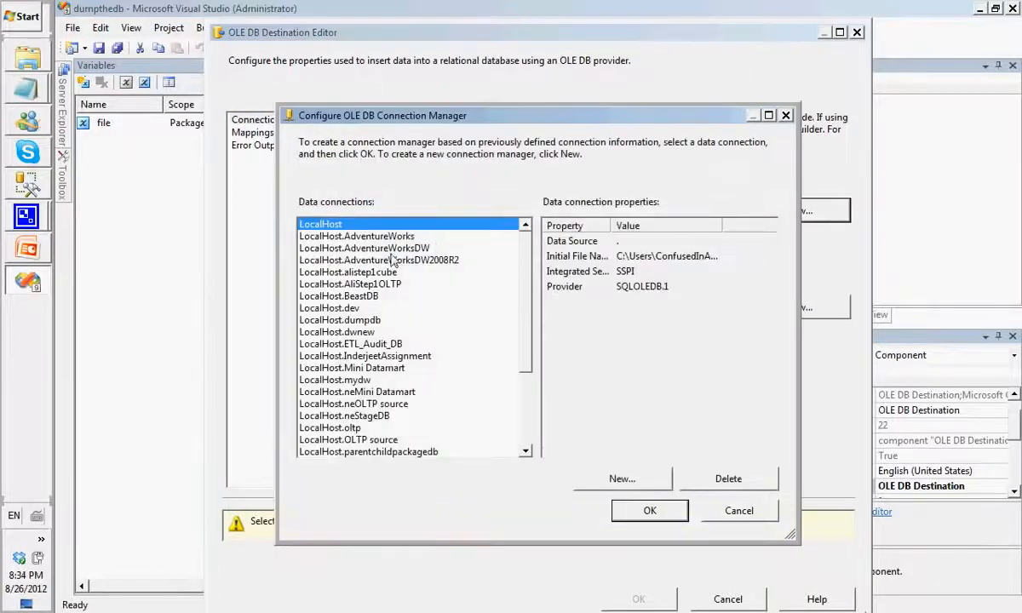
{"action": "left_click", "coordinate": [616, 478]}
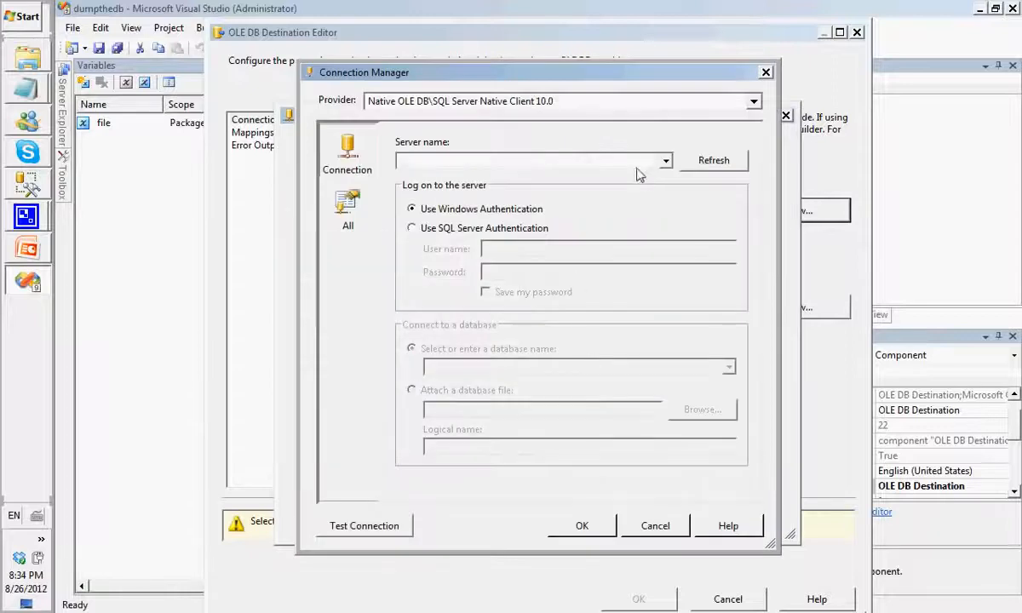
{"action": "type", "text": "."}
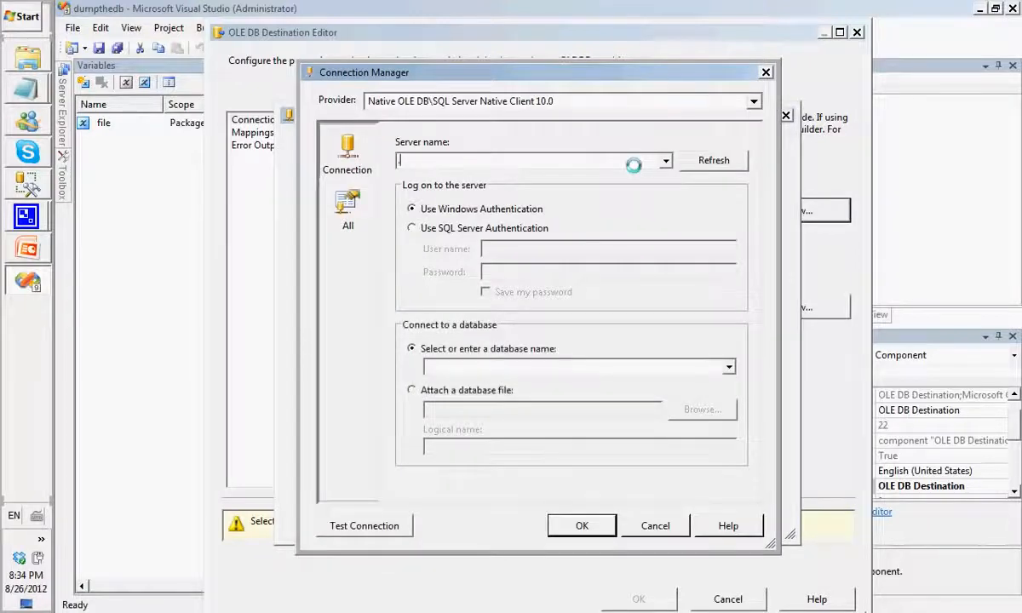
{"action": "left_click", "coordinate": [731, 368]}
{"action": "scroll", "coordinate": [730, 174], "scroll_direction": "down", "scroll_amount": 1}
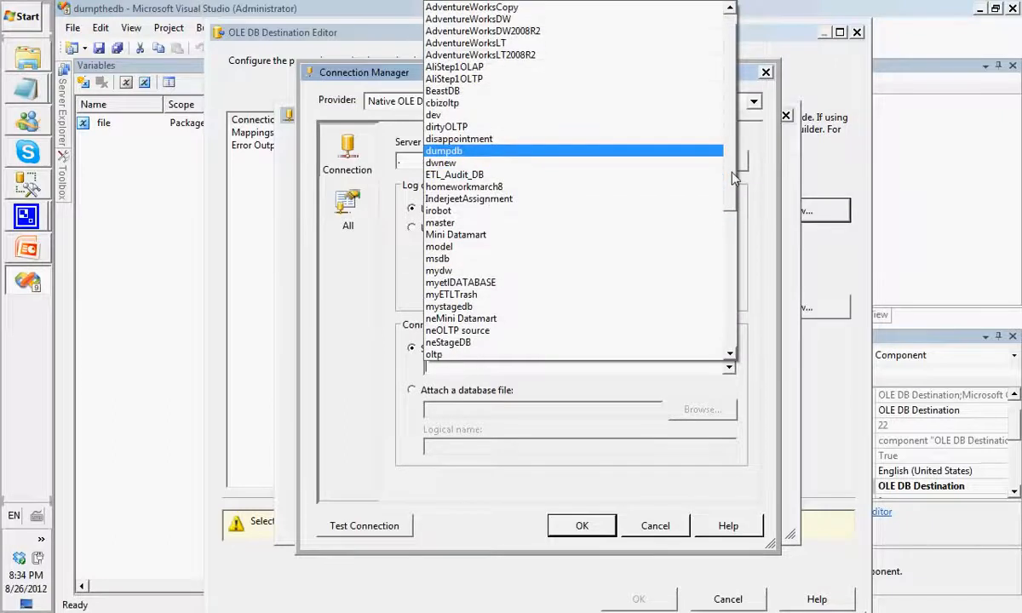
{"action": "left_click_drag", "start_coordinate": [732, 173], "coordinate": [727, 201]}
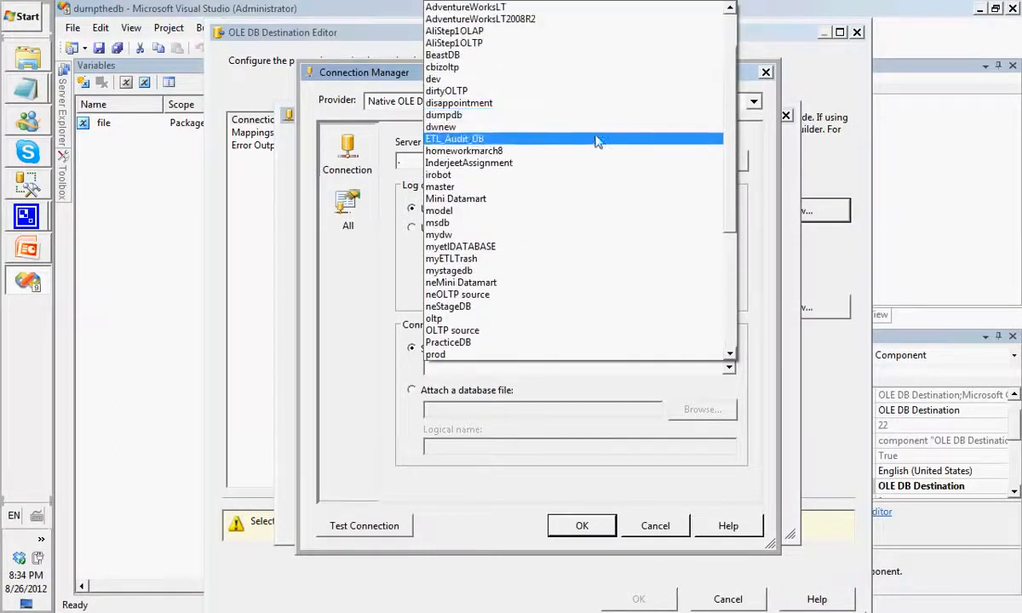
{"action": "left_click", "coordinate": [523, 116]}
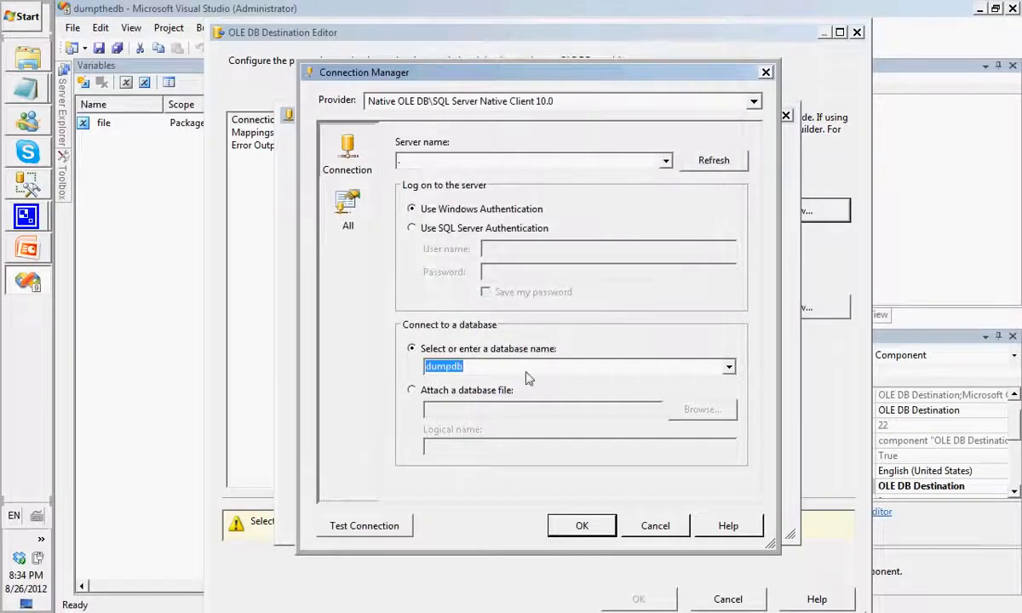
{"action": "left_click", "coordinate": [536, 366]}
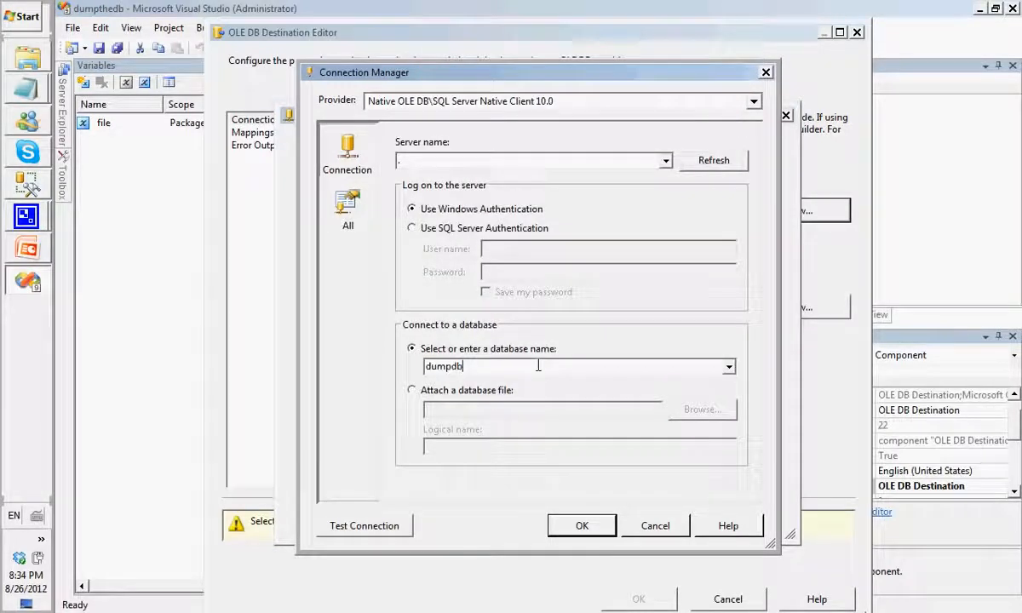
- Test the dumpdb connection, save it, and assign LocalHost.dumpdb as the destination's connection manager
{"action": "left_click", "coordinate": [385, 525]}
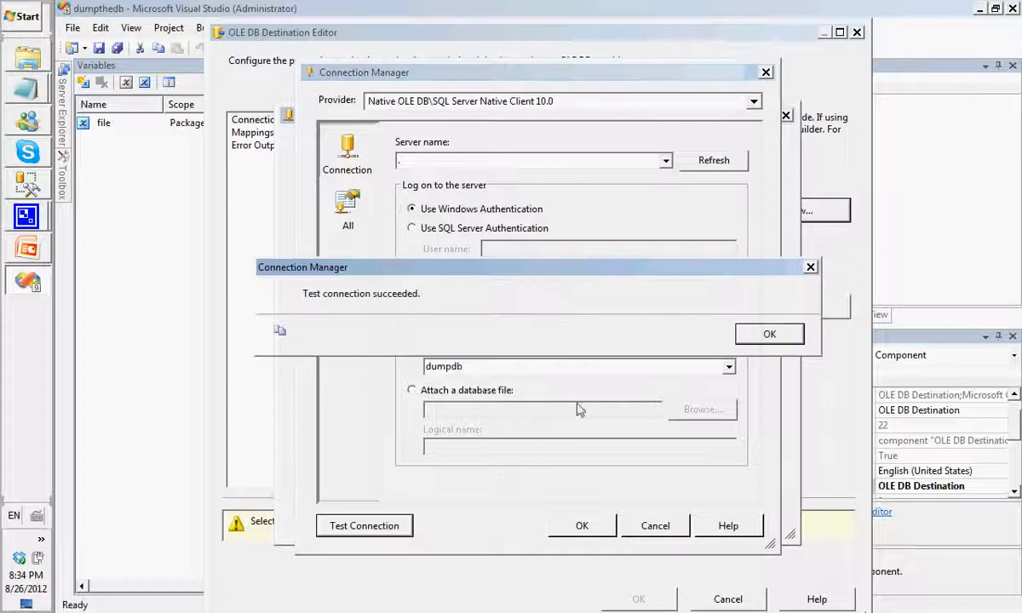
{"action": "left_click", "coordinate": [762, 334]}
{"action": "left_click", "coordinate": [596, 526]}
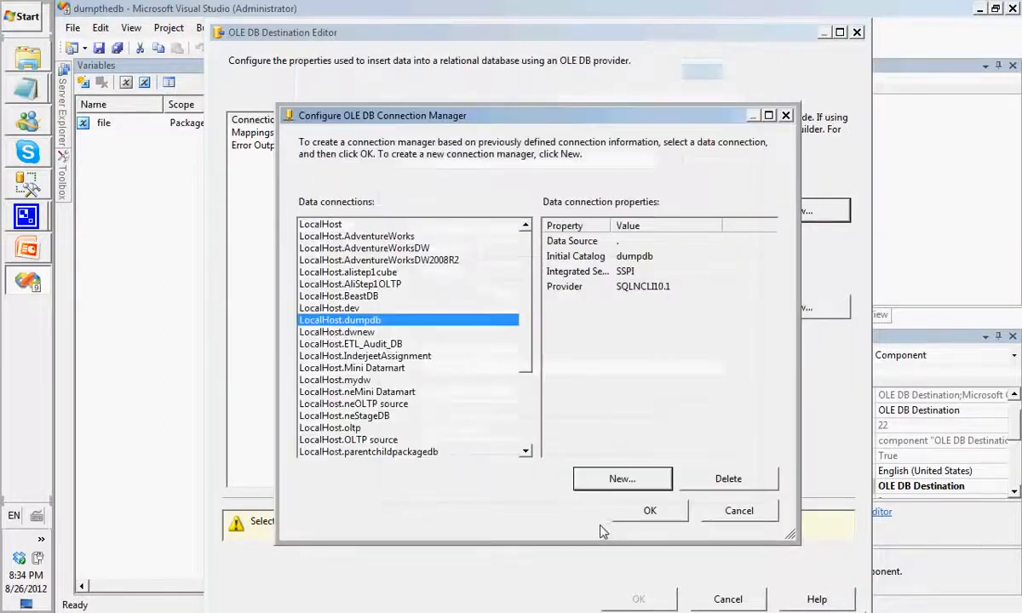
{"action": "left_click", "coordinate": [647, 512]}
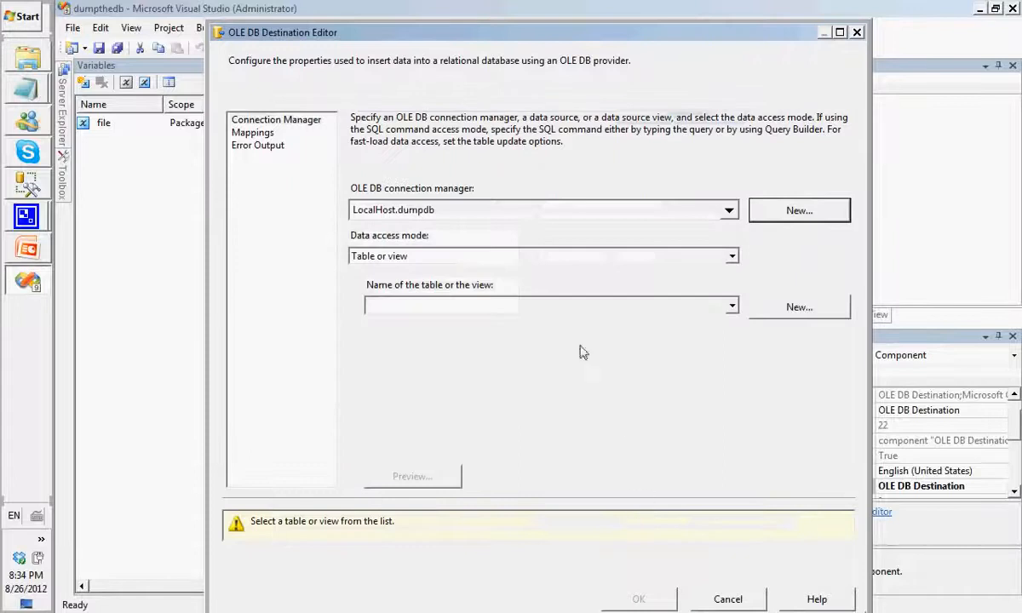
- Set the destination table to [dbo].[customer_info], review the column mappings, and save the OLE DB Destination
{"action": "left_click", "coordinate": [731, 306]}
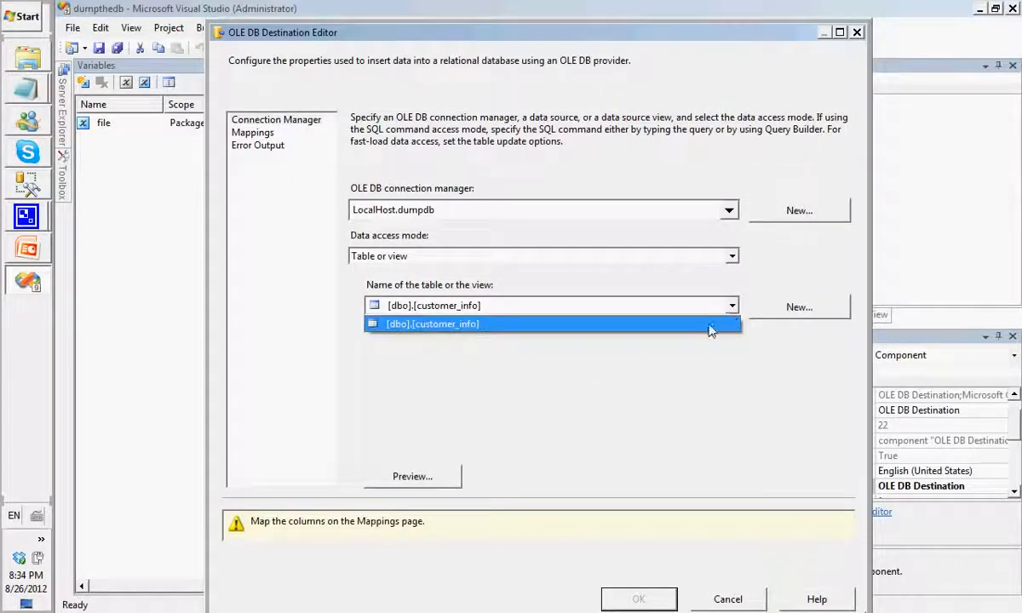
{"action": "left_click", "coordinate": [711, 324]}
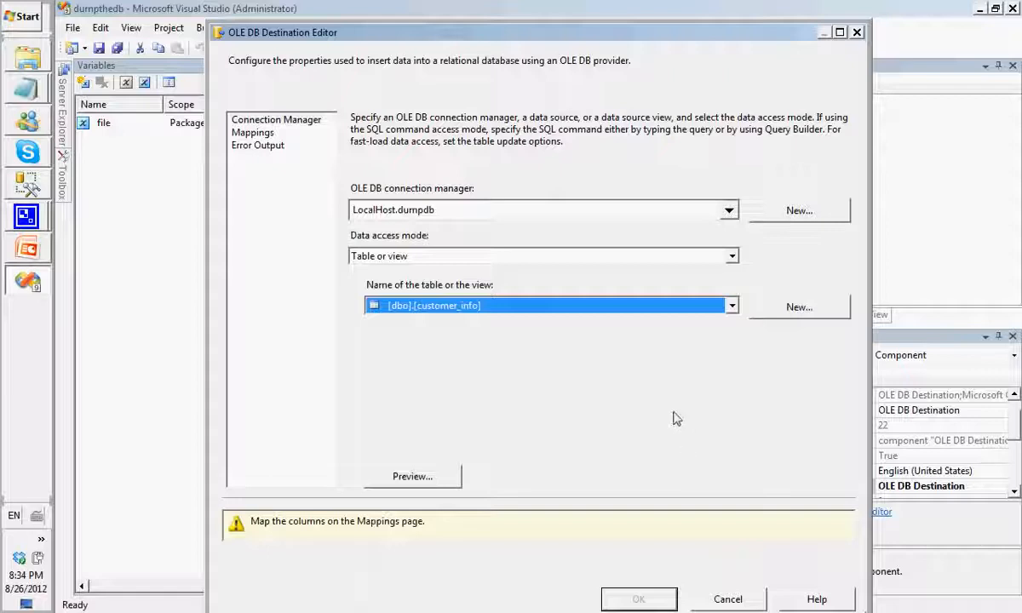
{"action": "left_click", "coordinate": [255, 134]}
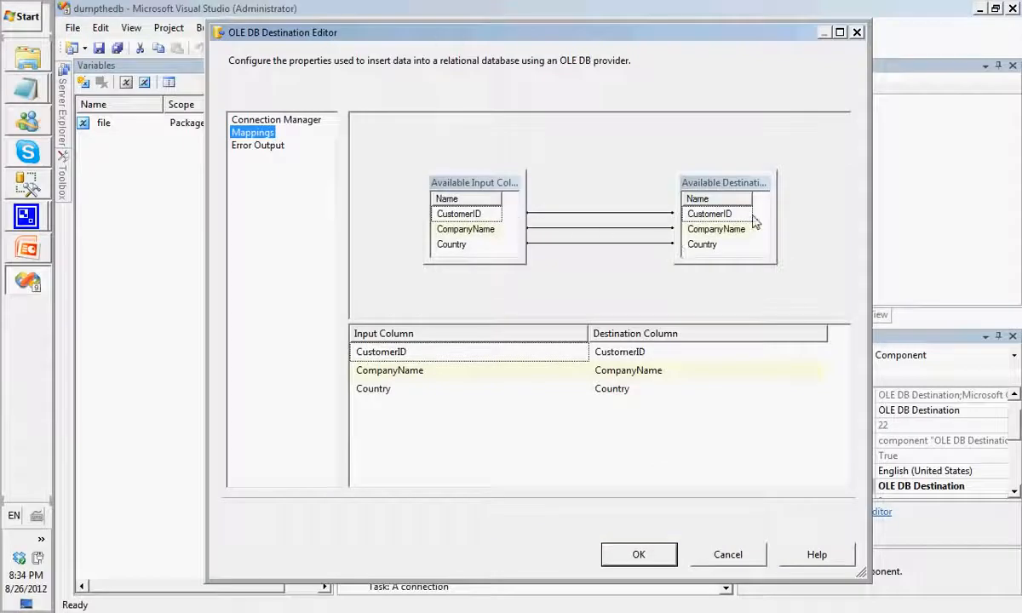
{"action": "left_click", "coordinate": [665, 562]}
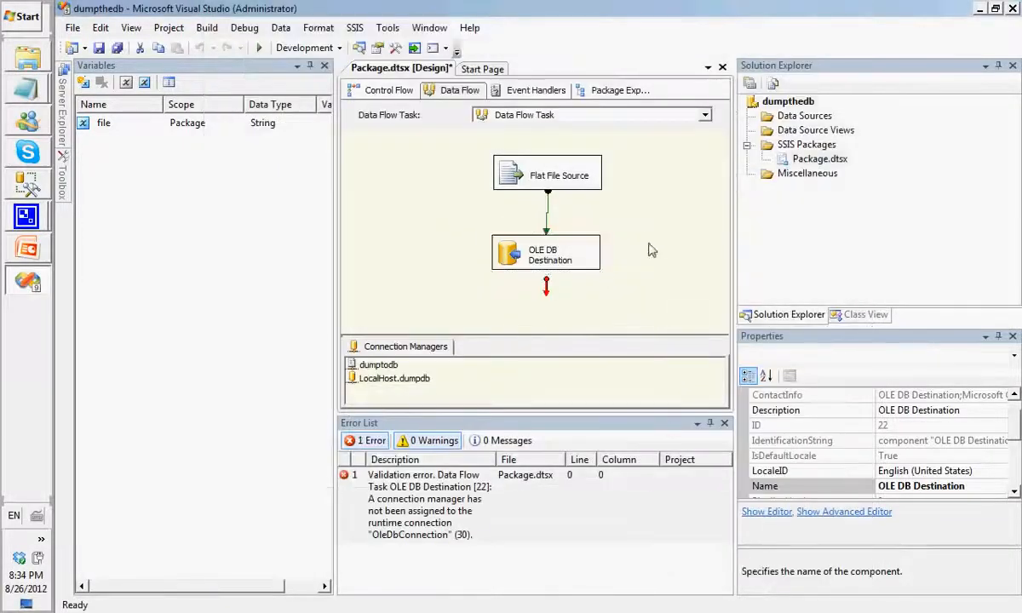
- Add a File System Task inside the Foreach Loop Container and connect the Data Flow Task to it
{"action": "left_click", "coordinate": [388, 92]}
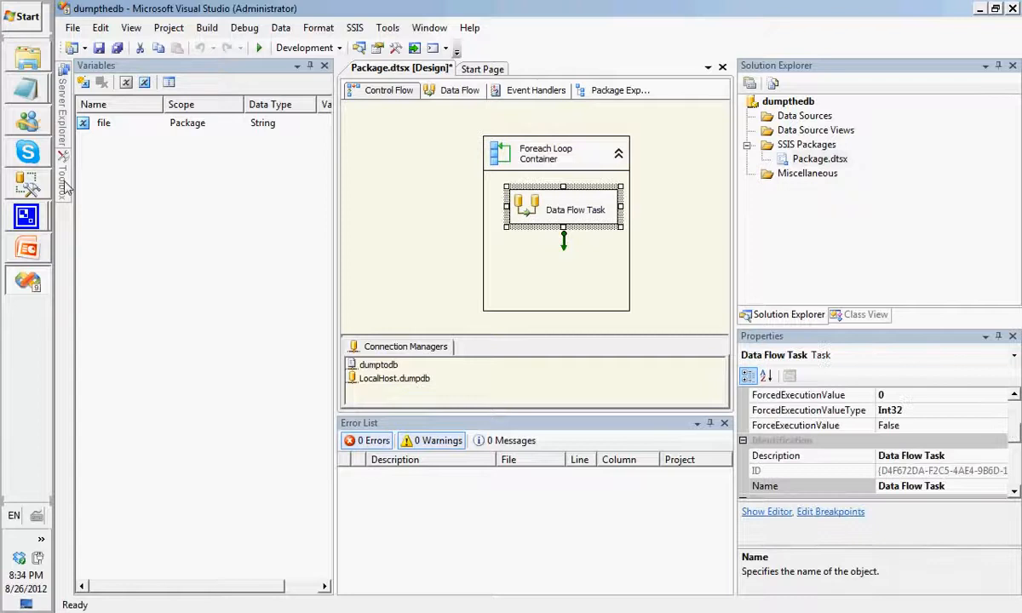
{"action": "mouse_move", "coordinate": [66, 187]}
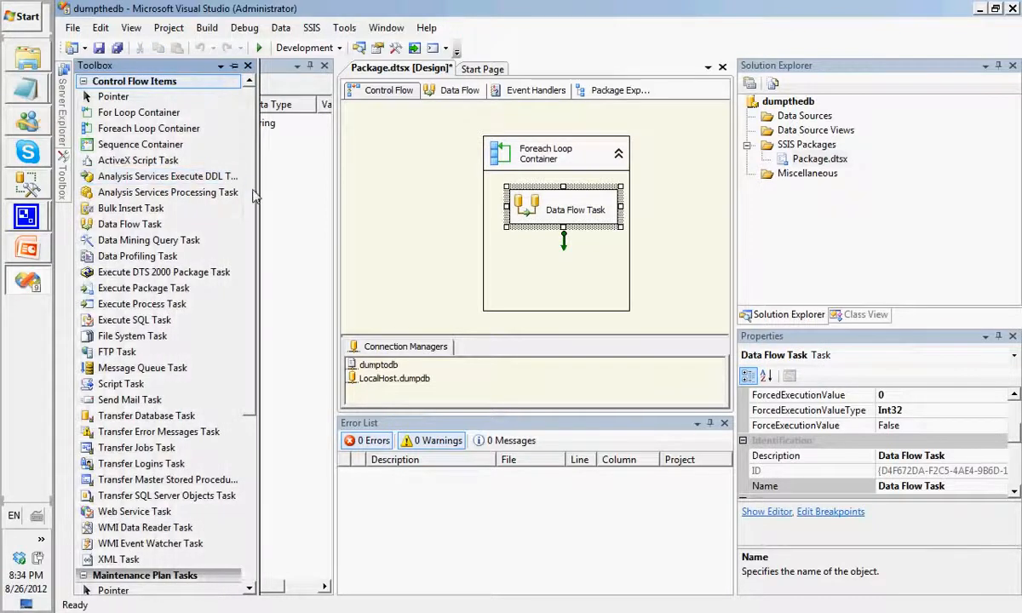
{"action": "left_click_drag", "start_coordinate": [252, 193], "coordinate": [259, 383]}
{"action": "scroll", "coordinate": [258, 390], "scroll_direction": "up", "scroll_amount": 4}
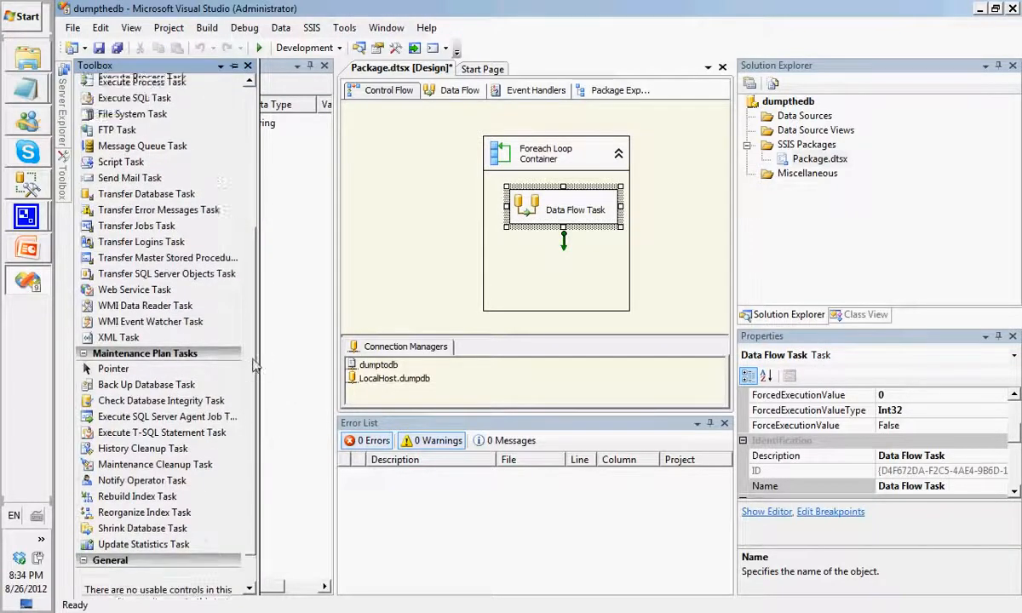
{"action": "left_click_drag", "start_coordinate": [137, 259], "coordinate": [478, 252]}
{"action": "left_click", "coordinate": [524, 217]}
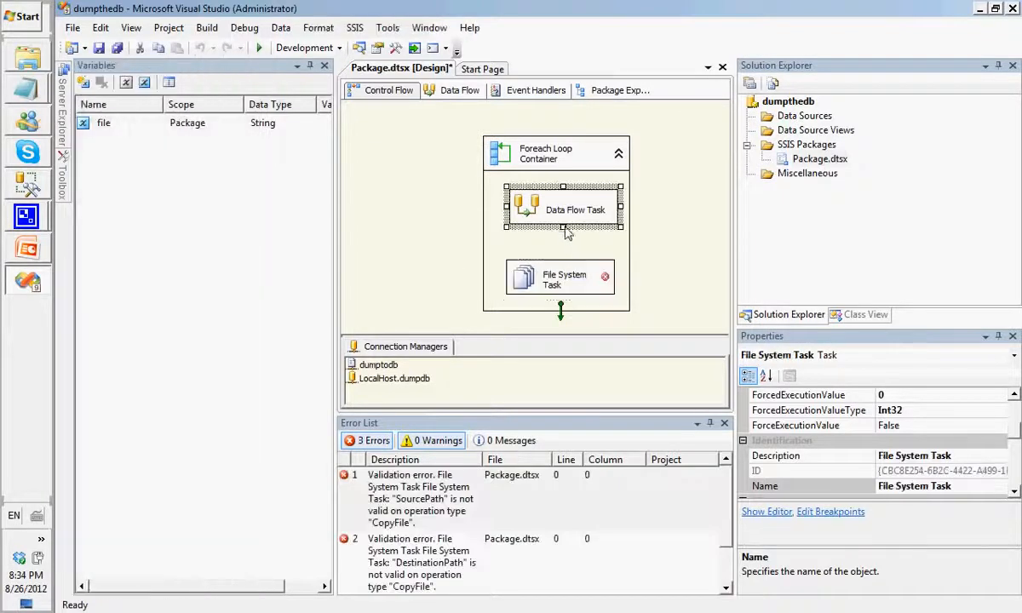
{"action": "left_click_drag", "start_coordinate": [562, 229], "coordinate": [538, 274]}
- Start a new destination connection for the File System Task with the usage type Existing folder
{"action": "double_click", "coordinate": [537, 271]}
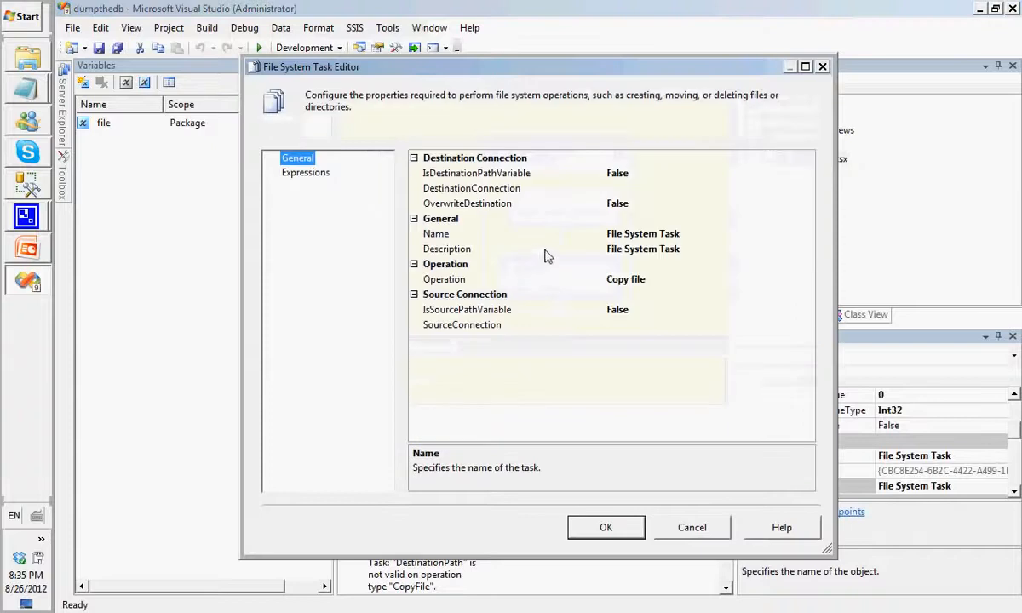
{"action": "left_click", "coordinate": [707, 188]}
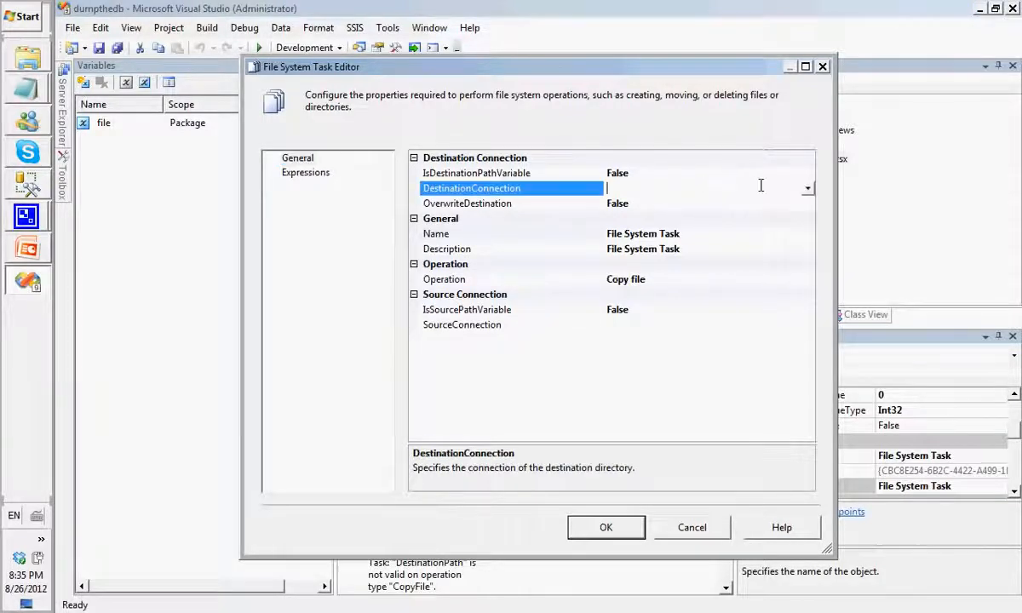
{"action": "left_click", "coordinate": [806, 189]}
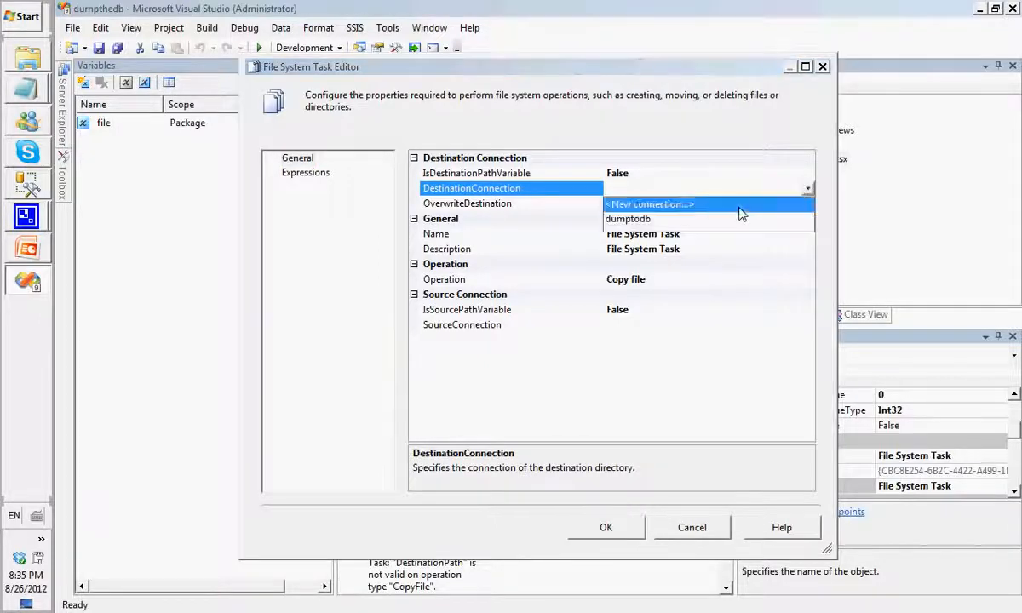
{"action": "left_click", "coordinate": [749, 204]}
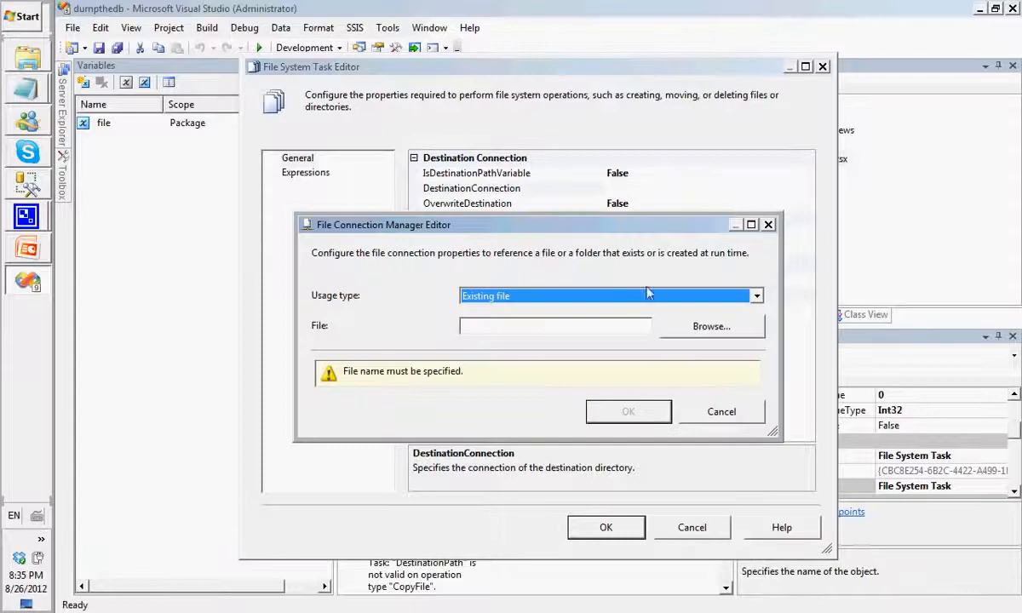
{"action": "left_click", "coordinate": [613, 296]}
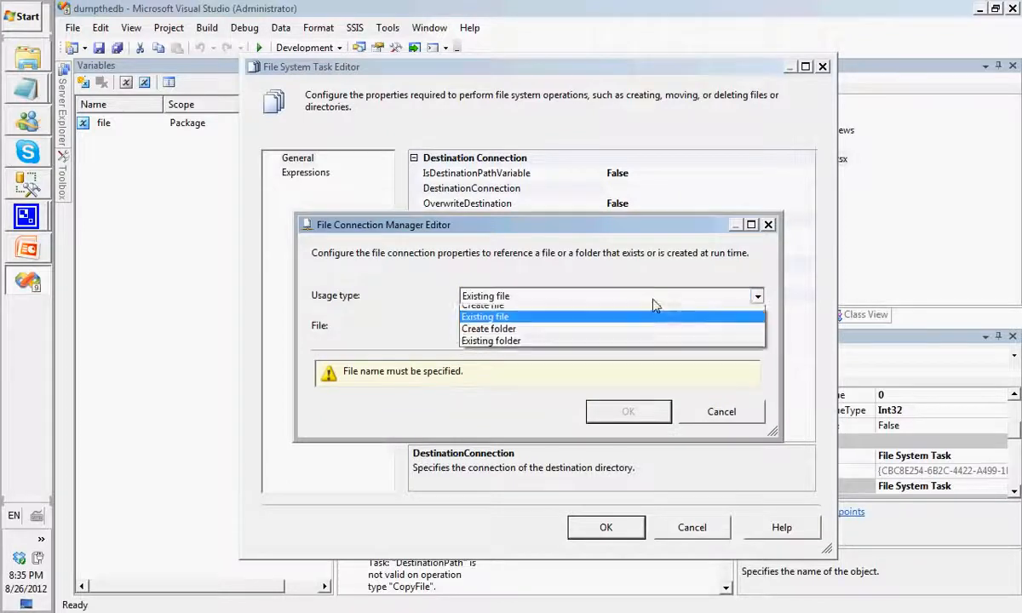
{"action": "left_click", "coordinate": [637, 347]}
- Point the destination connection to the Archive folder in D:\review_file_dump\Files and save the File System Task
{"action": "left_click", "coordinate": [716, 331]}
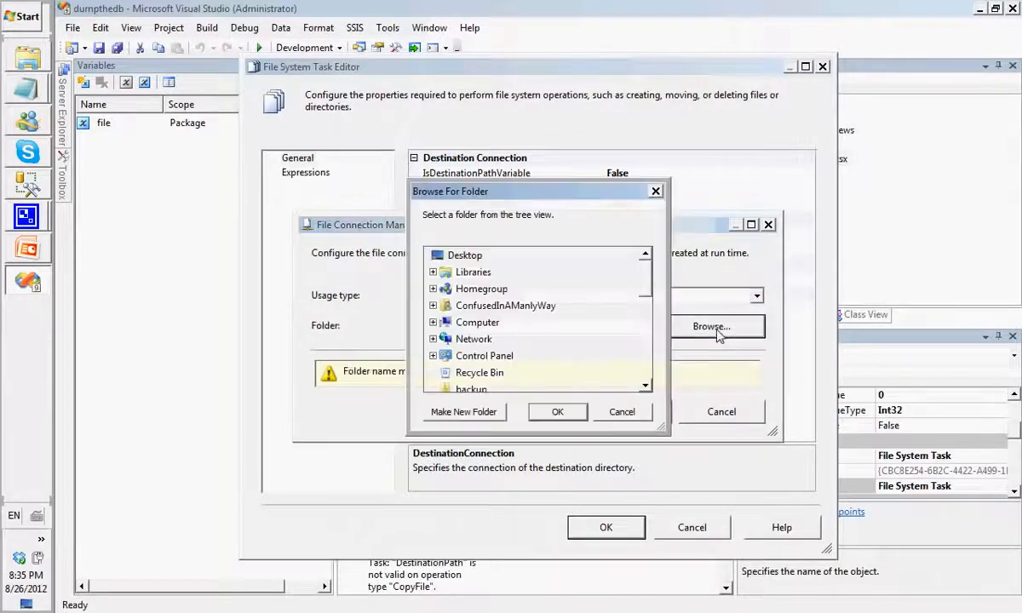
{"action": "left_click", "coordinate": [432, 322]}
{"action": "left_click", "coordinate": [441, 321]}
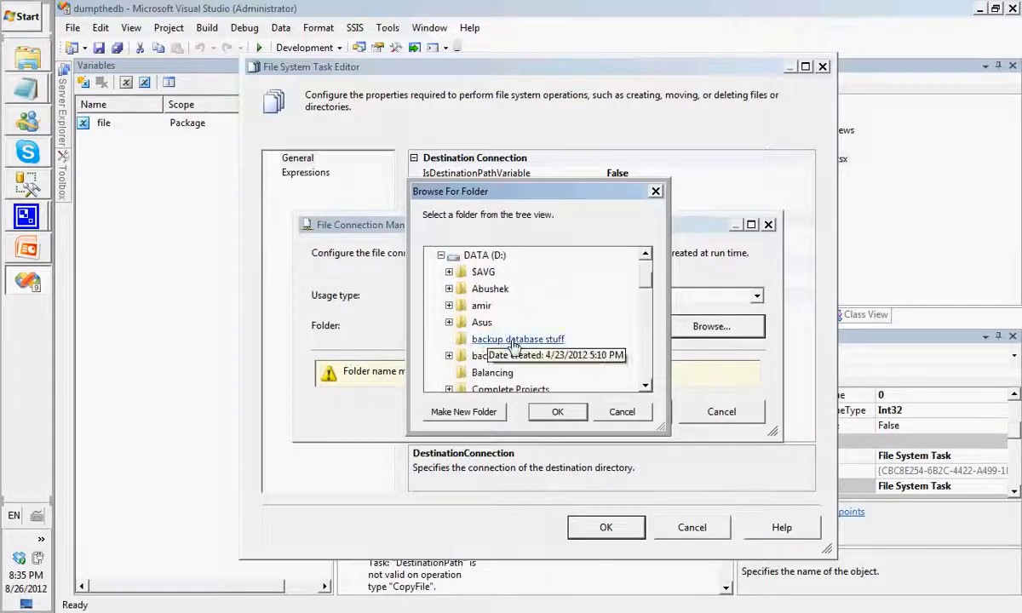
{"action": "scroll", "coordinate": [513, 345], "scroll_direction": "down", "scroll_amount": 4}
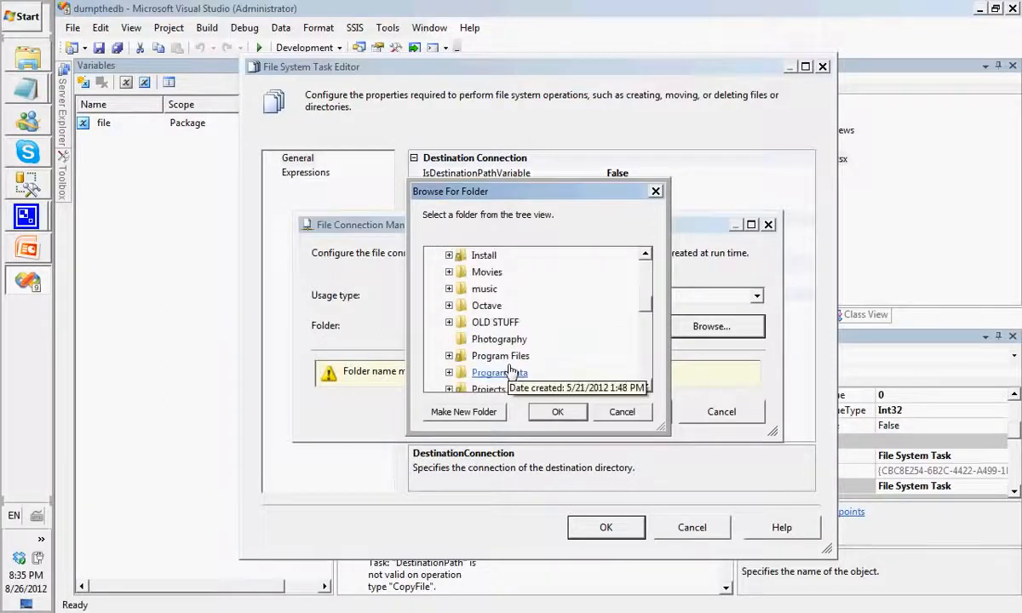
{"action": "scroll", "coordinate": [511, 368], "scroll_direction": "down", "scroll_amount": 1}
{"action": "left_click", "coordinate": [449, 355]}
{"action": "left_click", "coordinate": [457, 355]}
{"action": "left_click", "coordinate": [489, 374]}
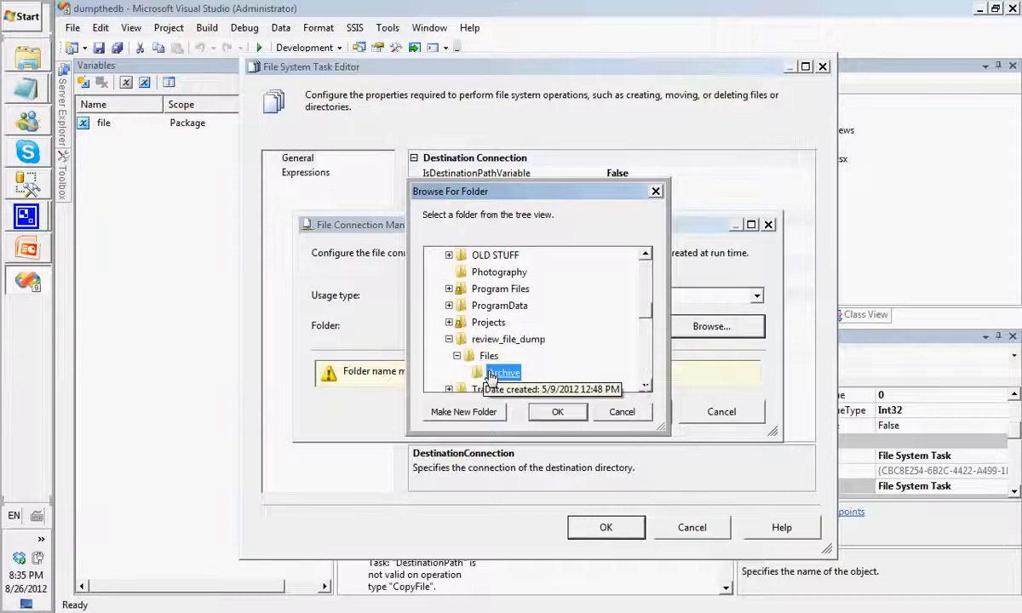
{"action": "left_click", "coordinate": [557, 412]}
{"action": "left_click", "coordinate": [627, 372]}
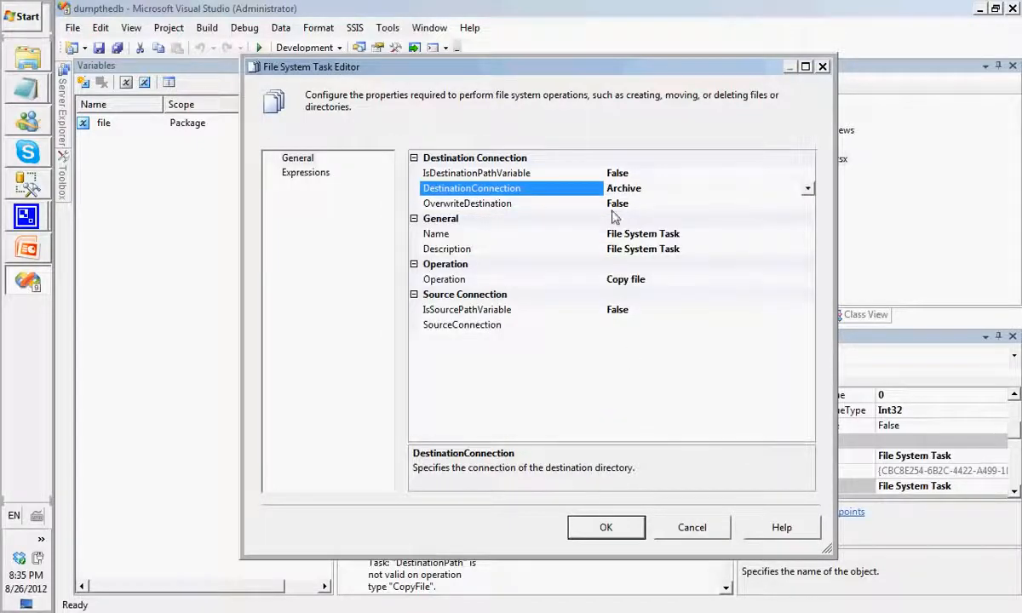
{"action": "left_click", "coordinate": [731, 308]}
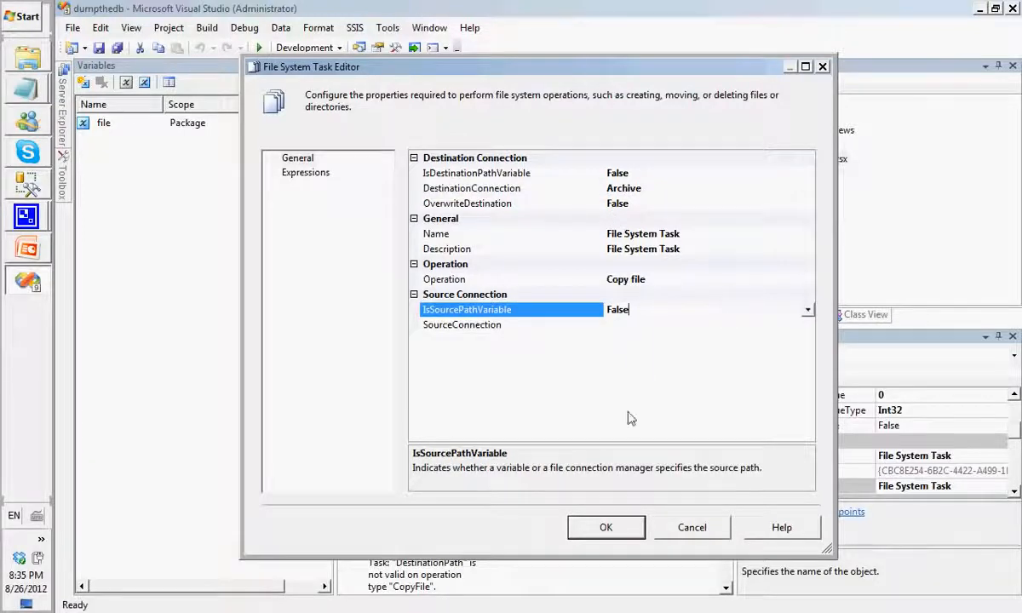
{"action": "left_click", "coordinate": [605, 527]}
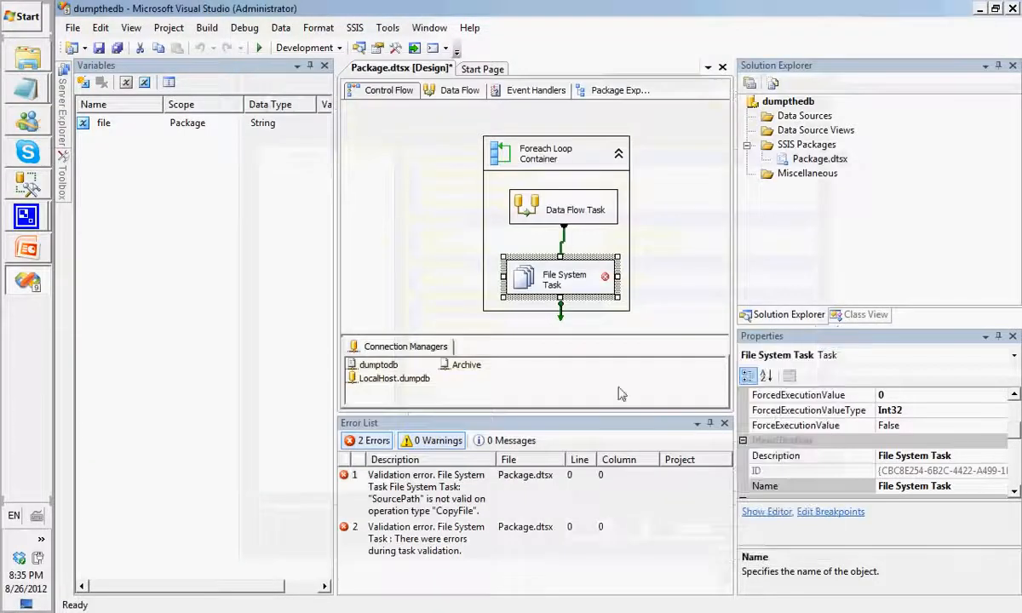
- Set the File System Task's source to a path variable using User::file, save it, and nudge the task into line below the Data Flow Task
{"action": "double_click", "coordinate": [596, 259]}
{"action": "double_click", "coordinate": [685, 312]}
{"action": "left_click", "coordinate": [671, 327]}
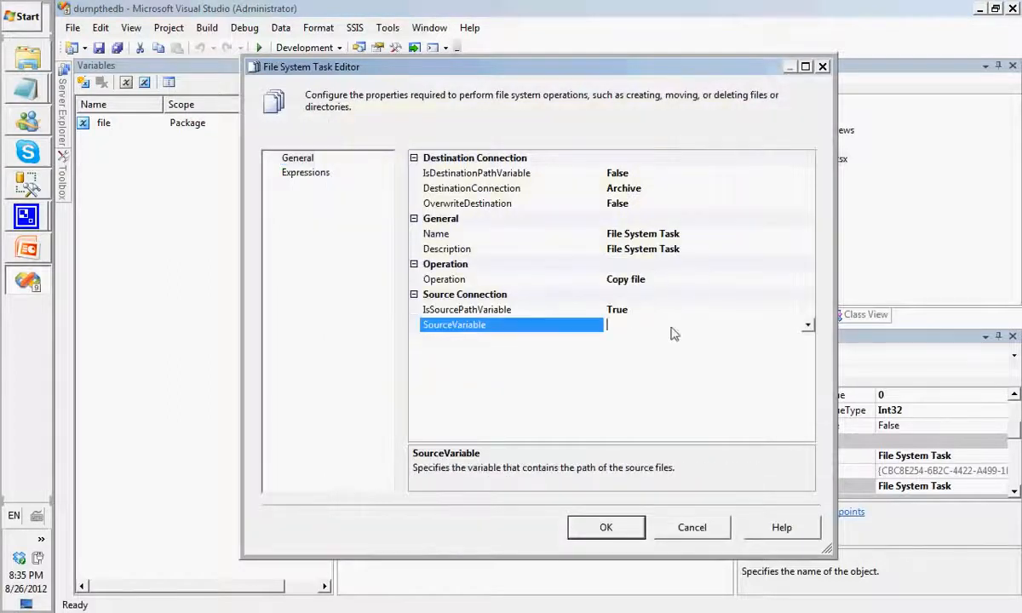
{"action": "left_click", "coordinate": [807, 325]}
{"action": "left_click_drag", "start_coordinate": [809, 345], "coordinate": [811, 474]}
{"action": "left_click", "coordinate": [742, 484]}
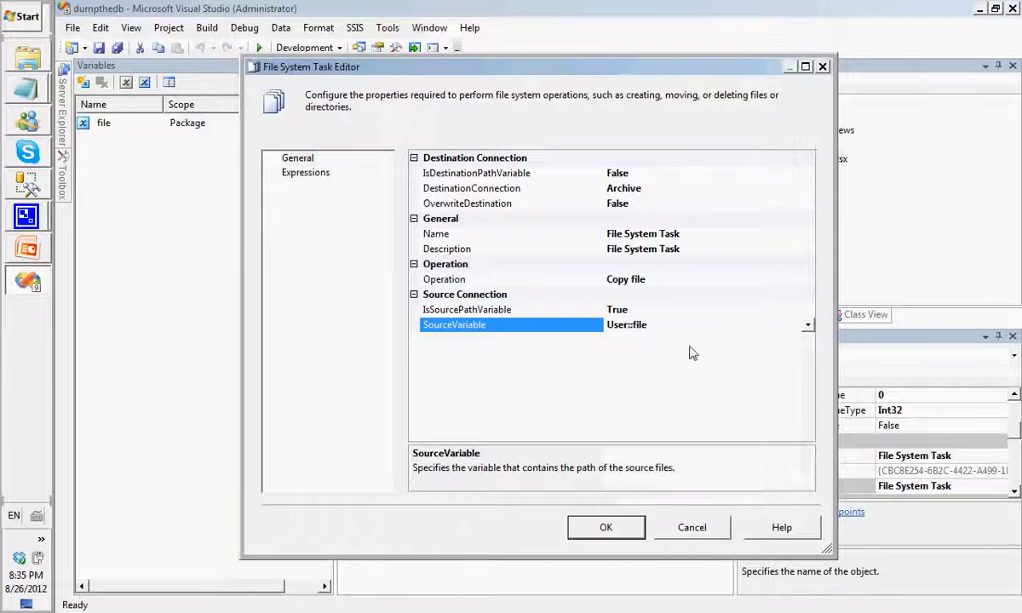
{"action": "key", "text": "Return"}
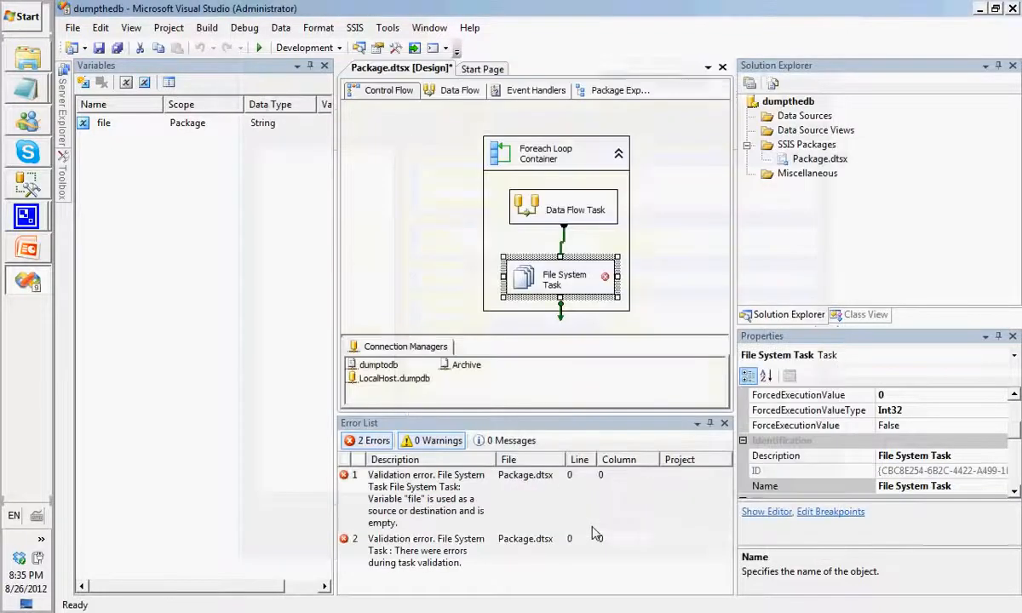
{"action": "left_click", "coordinate": [434, 251]}
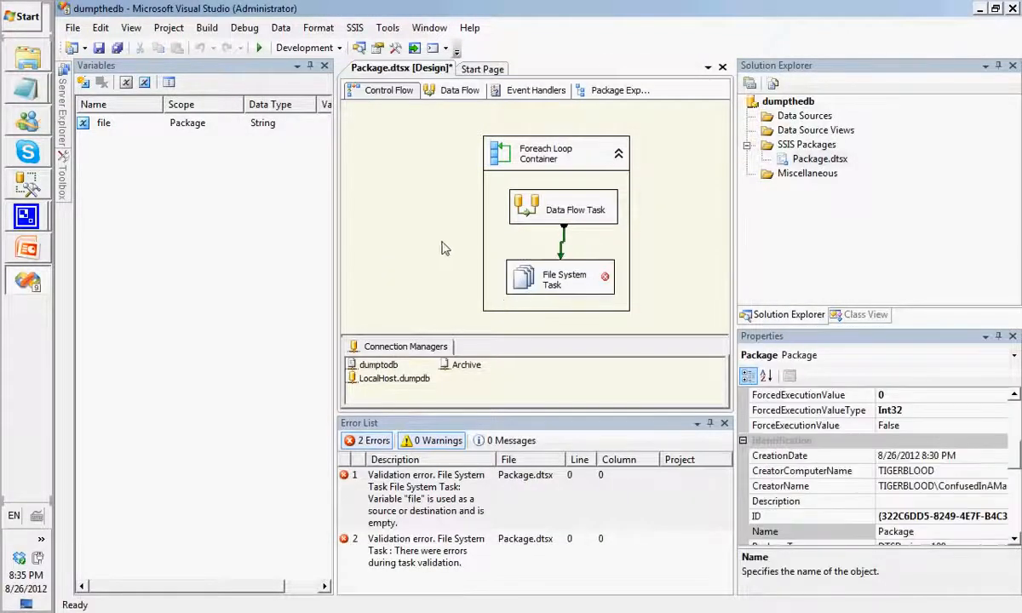
{"action": "left_click", "coordinate": [596, 269]}
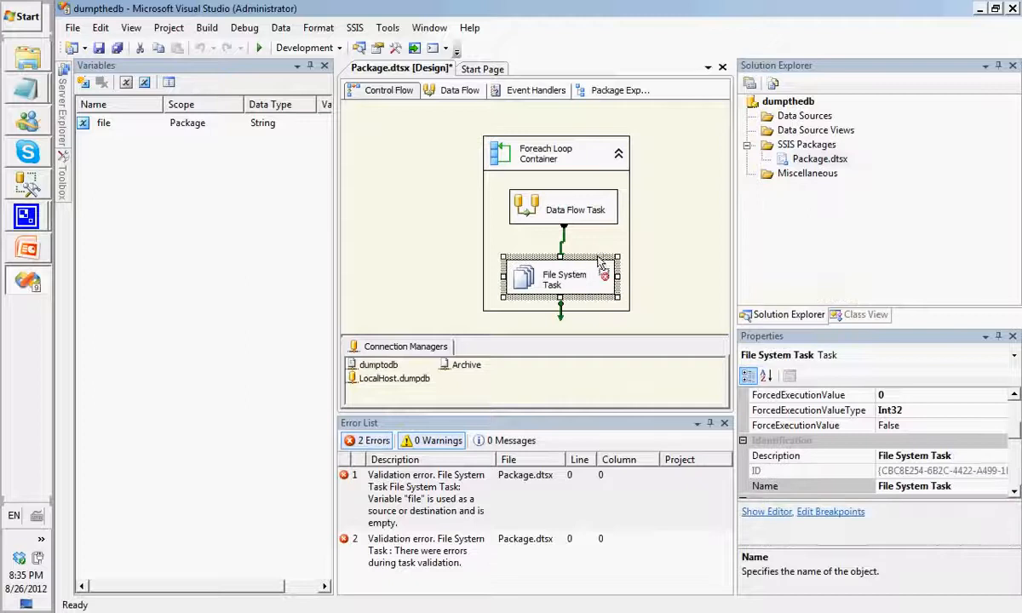
{"action": "left_click_drag", "start_coordinate": [600, 262], "coordinate": [602, 260]}
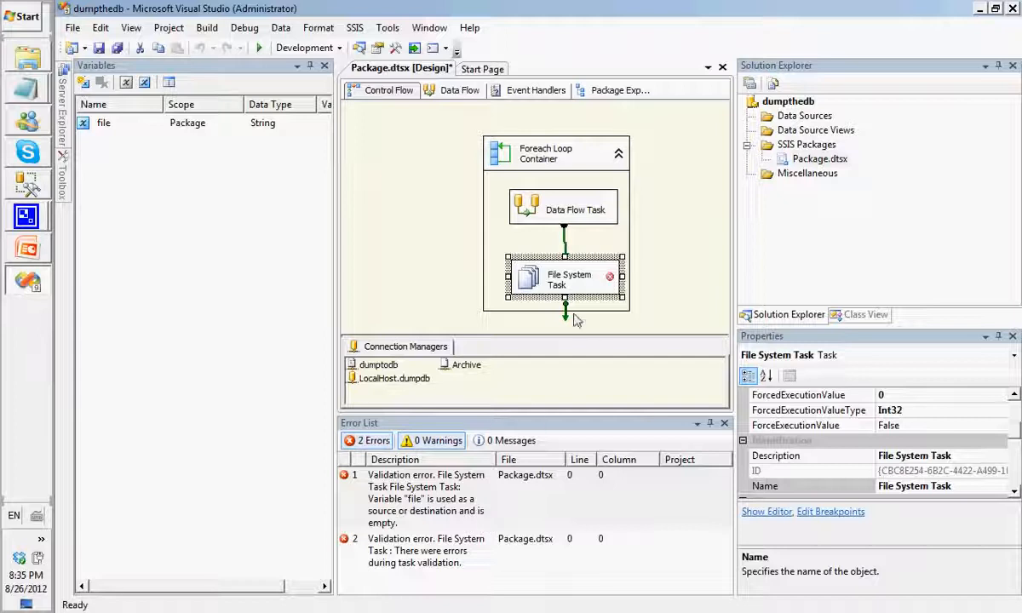
- Set the file variable's value to 1.txt.txt and check that name against the files in D:\review_file_dump\Files
{"action": "left_click", "coordinate": [327, 123]}
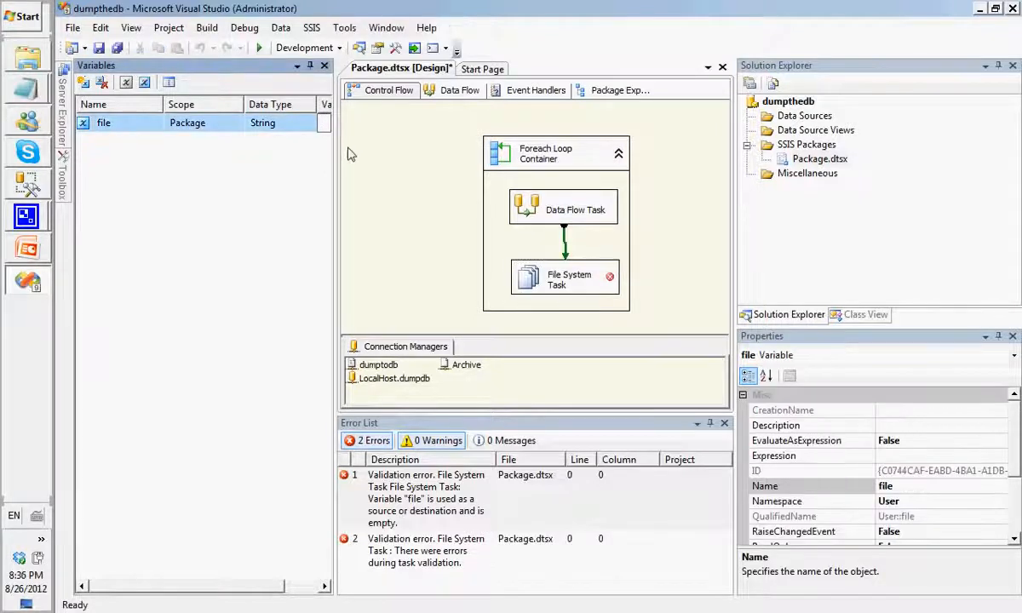
{"action": "left_click_drag", "start_coordinate": [334, 154], "coordinate": [414, 155]}
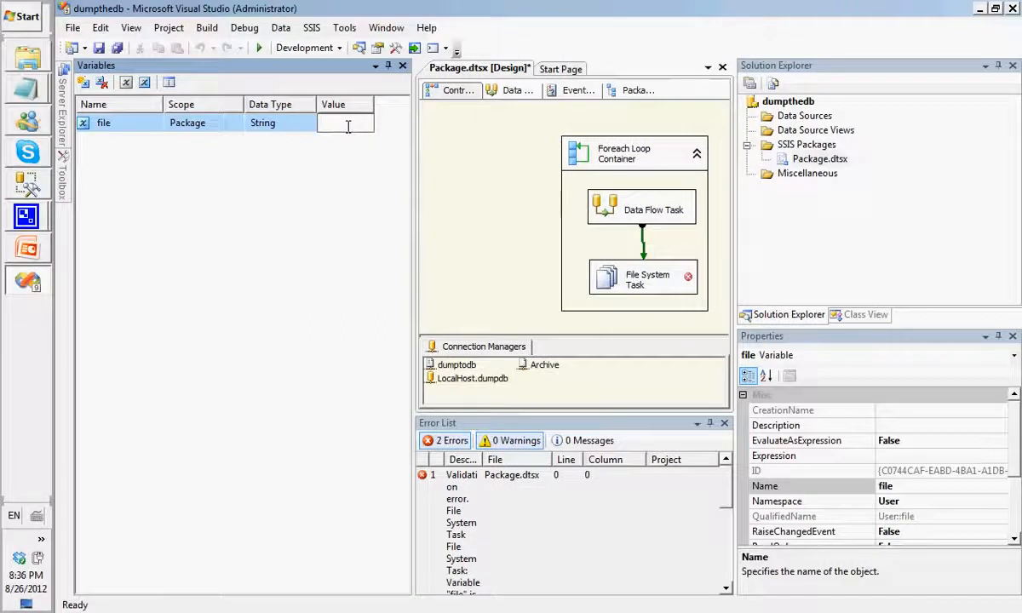
{"action": "type", "text": ".txt.txt"}
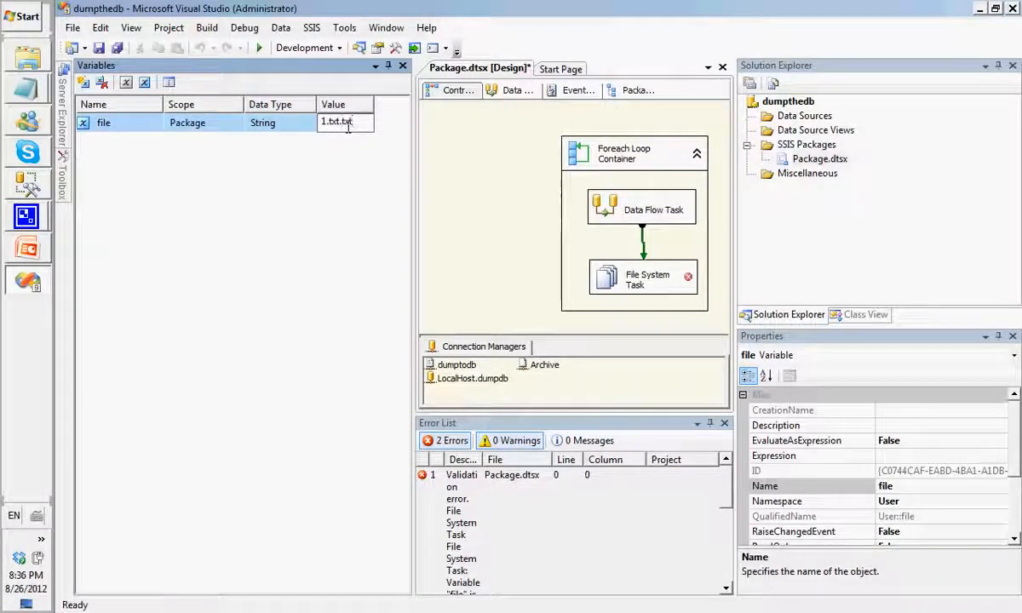
{"action": "left_click", "coordinate": [460, 170]}
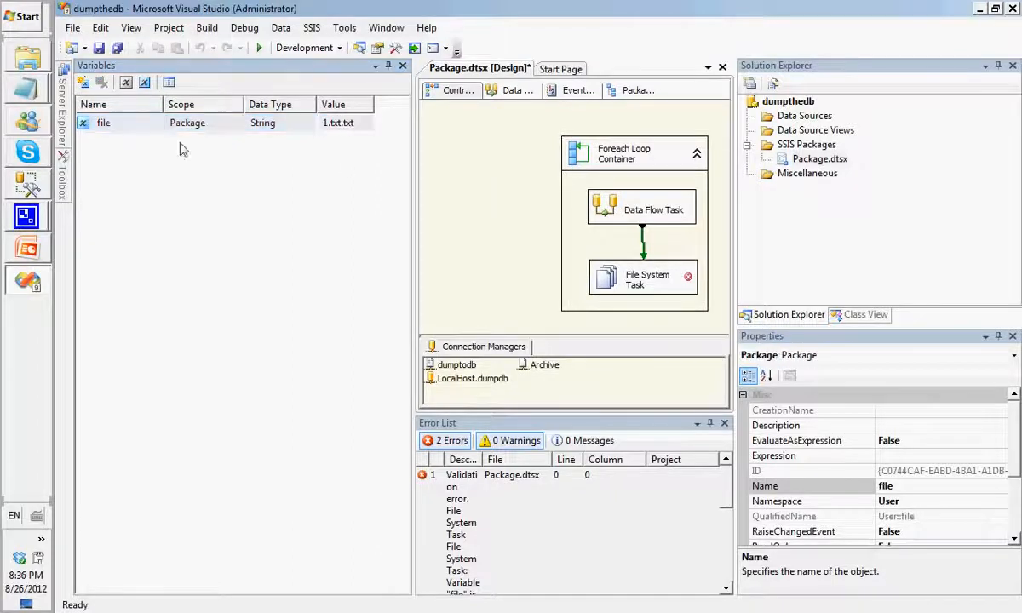
{"action": "left_click", "coordinate": [34, 61]}
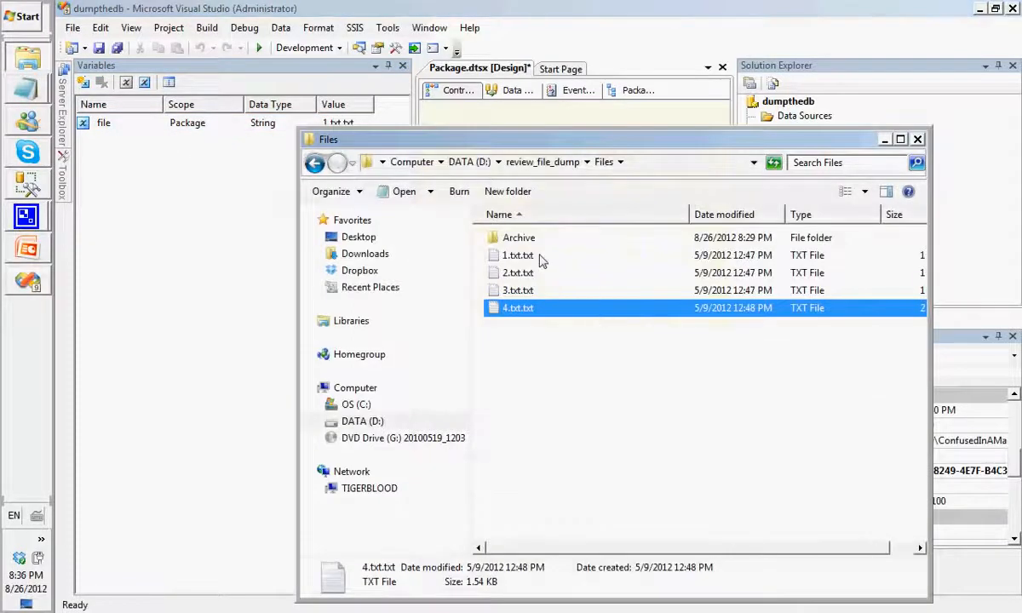
{"action": "left_click", "coordinate": [186, 210]}
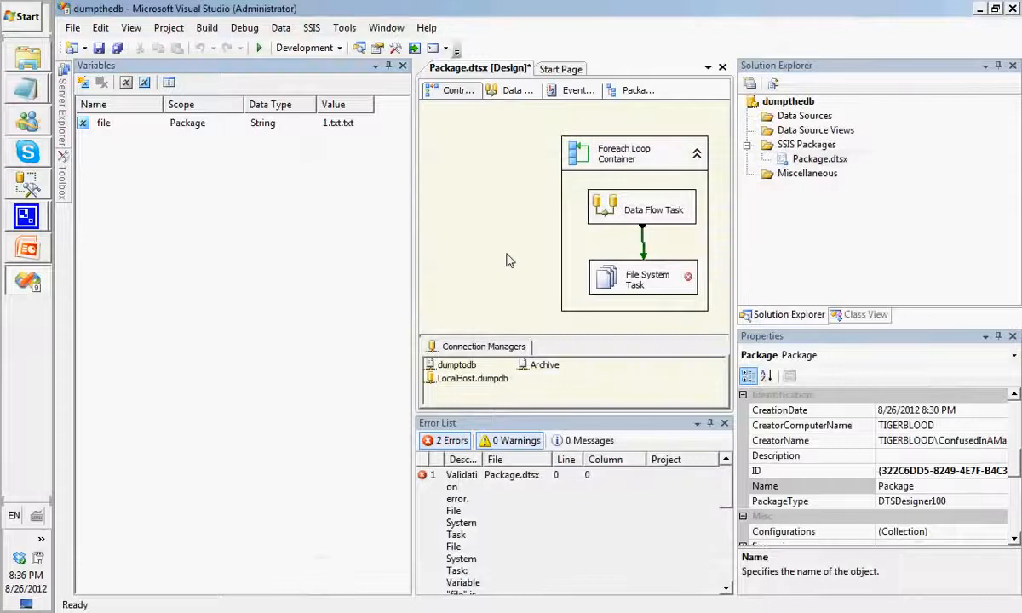
- Change the File System Task's operation to Move file
{"action": "double_click", "coordinate": [593, 261]}
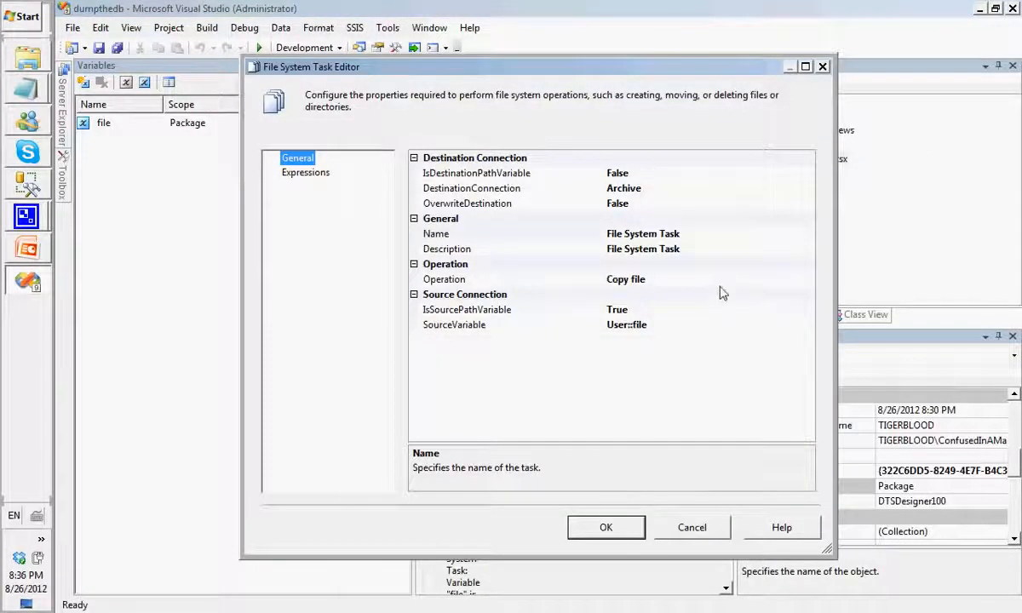
{"action": "double_click", "coordinate": [681, 279]}
{"action": "left_click", "coordinate": [804, 250]}
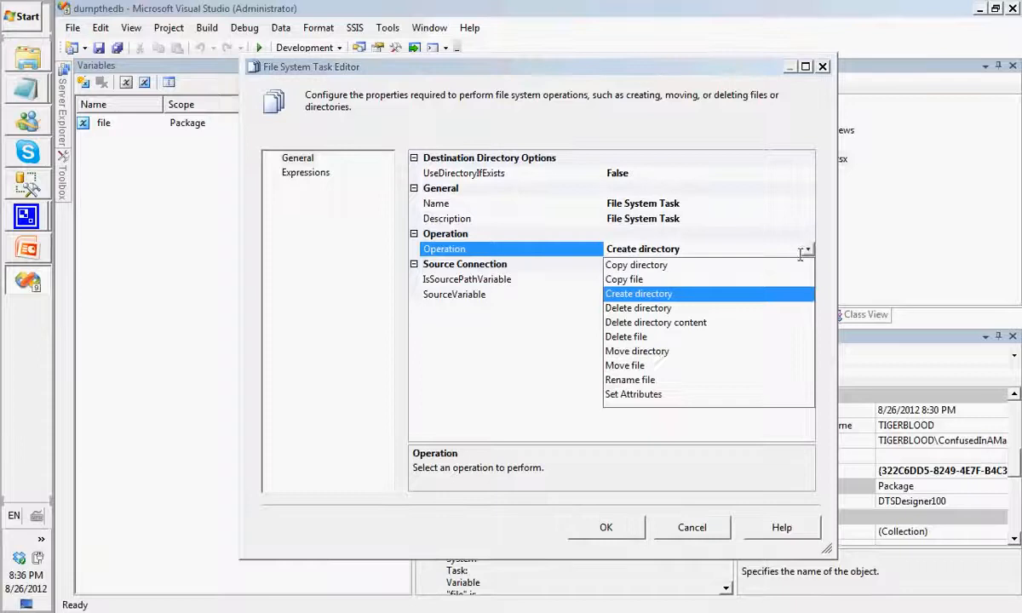
{"action": "left_click", "coordinate": [656, 366]}
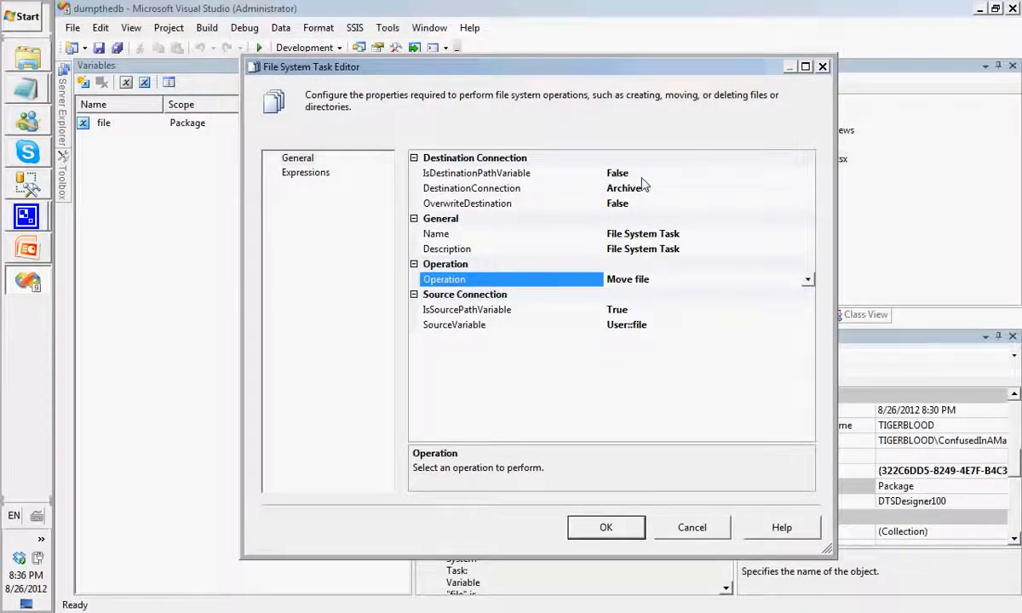
{"action": "left_click", "coordinate": [740, 172]}
{"action": "double_click", "coordinate": [741, 173]}
{"action": "left_click", "coordinate": [699, 190]}
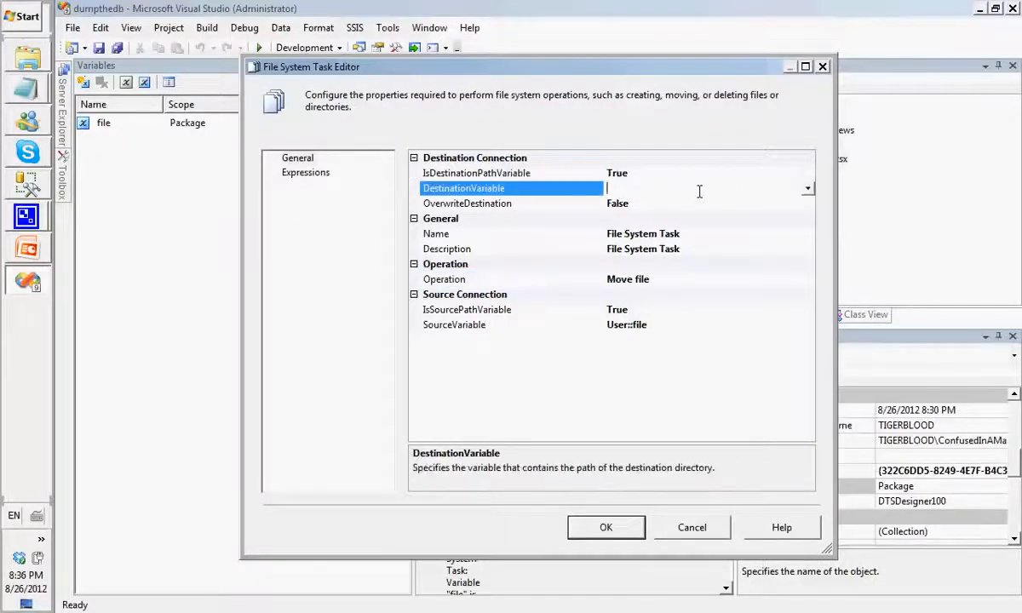
{"action": "left_click", "coordinate": [806, 189]}
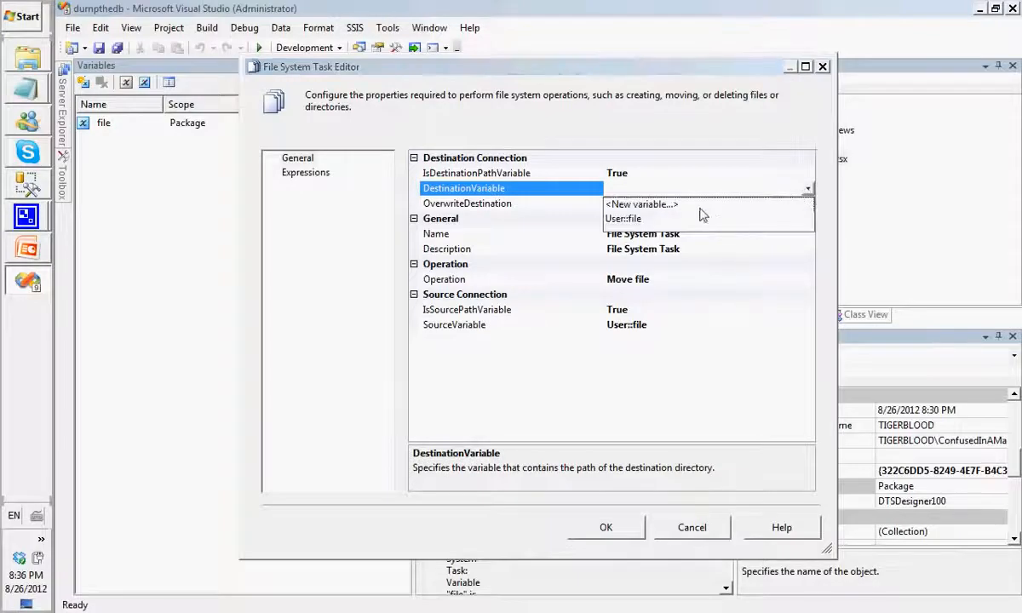
{"action": "left_click", "coordinate": [666, 188]}
{"action": "left_click", "coordinate": [664, 173]}
{"action": "double_click", "coordinate": [664, 173]}
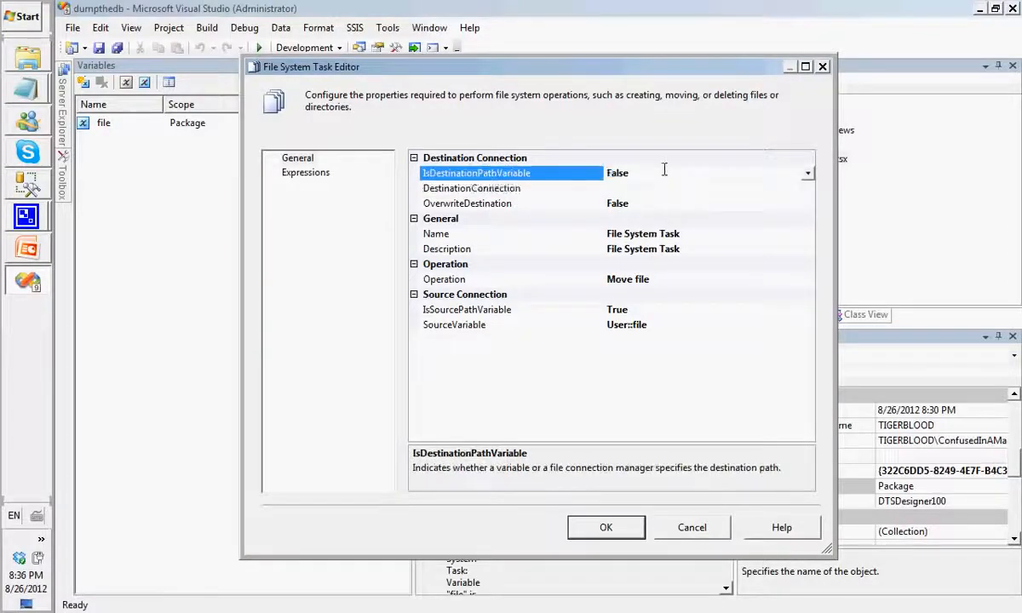
- Set the destination connection to Archive, set OverwriteDestination to True, and save the File System Task
{"action": "left_click", "coordinate": [690, 189]}
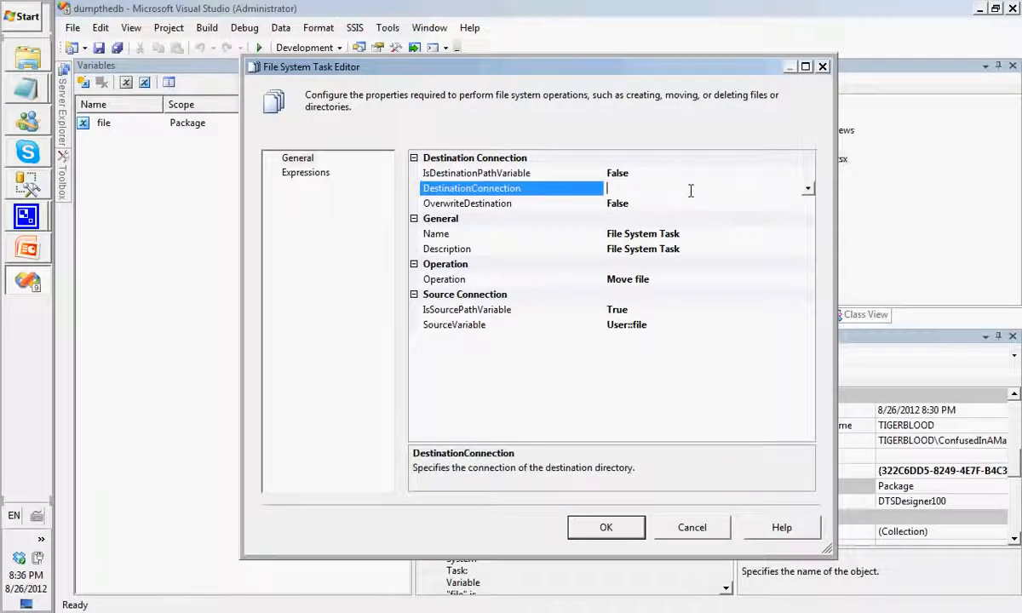
{"action": "left_click", "coordinate": [807, 189]}
{"action": "left_click", "coordinate": [732, 217]}
{"action": "double_click", "coordinate": [651, 202]}
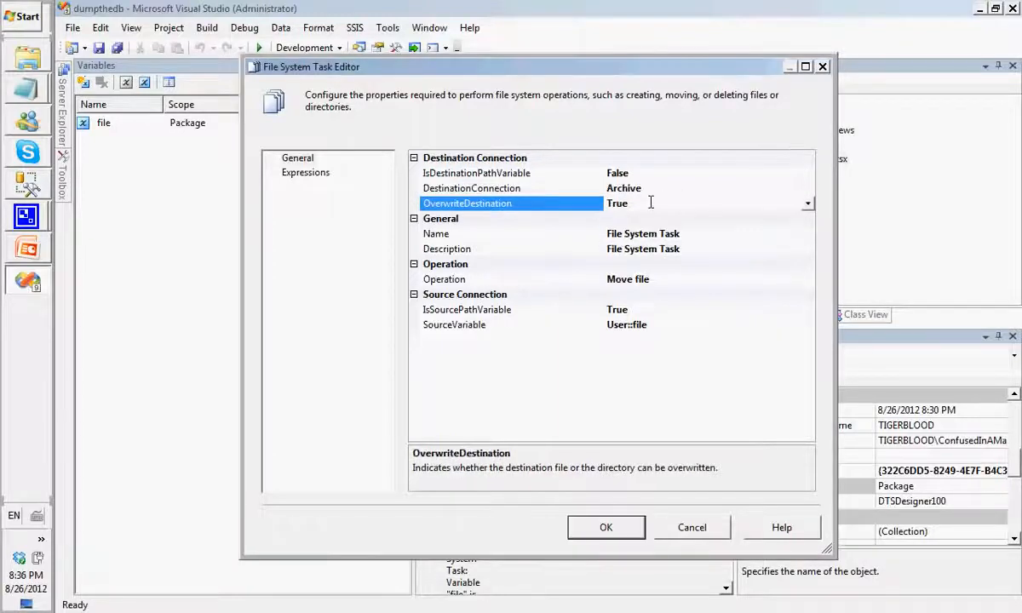
{"action": "left_click", "coordinate": [622, 530]}
{"action": "left_click", "coordinate": [515, 236]}
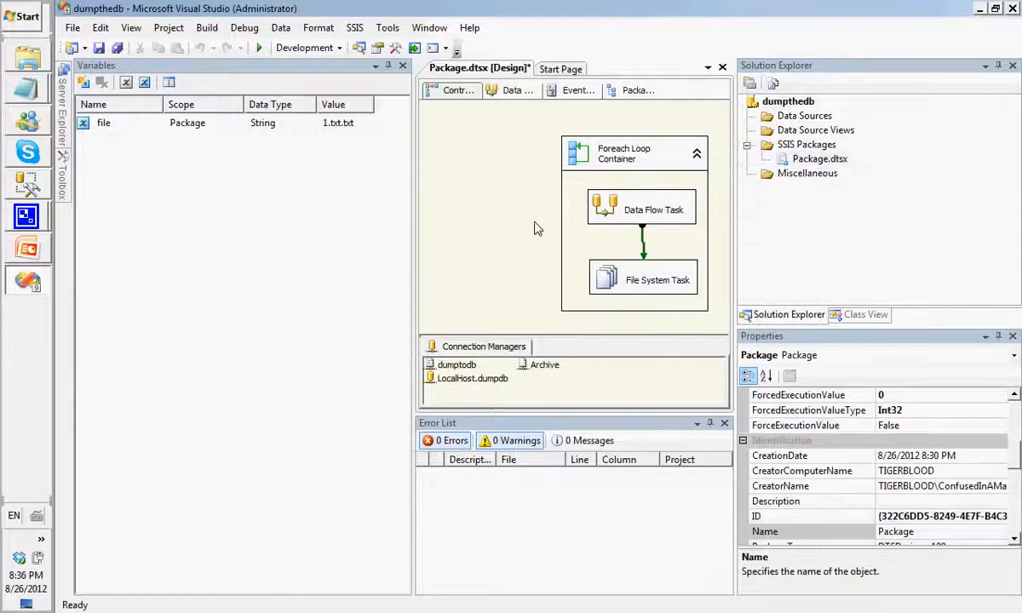
- Add a property expression entry for ConnectionString on the dumptodb connection manager
{"action": "left_click_drag", "start_coordinate": [510, 336], "coordinate": [513, 260]}
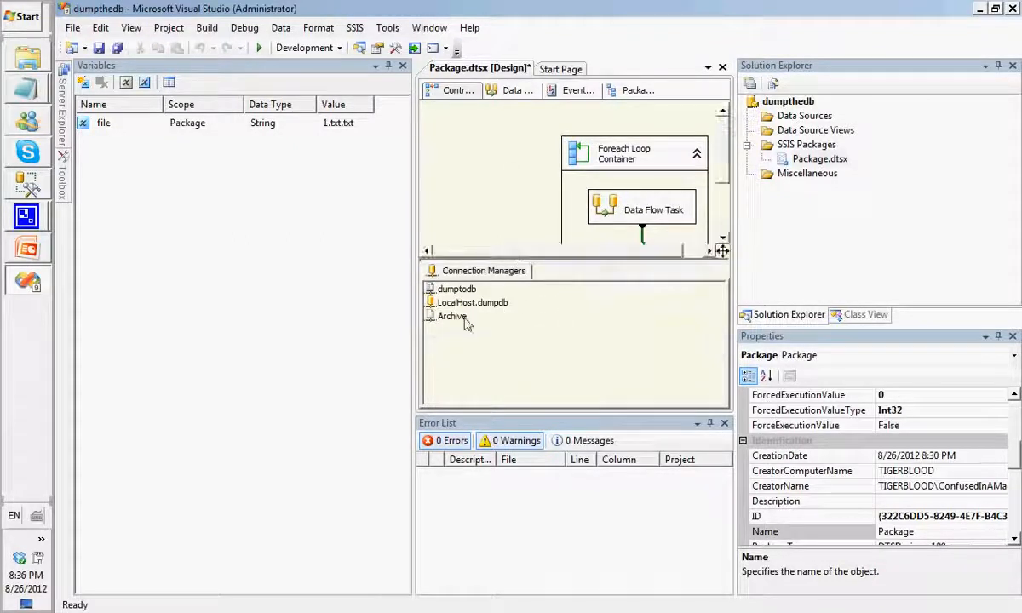
{"action": "left_click", "coordinate": [457, 290]}
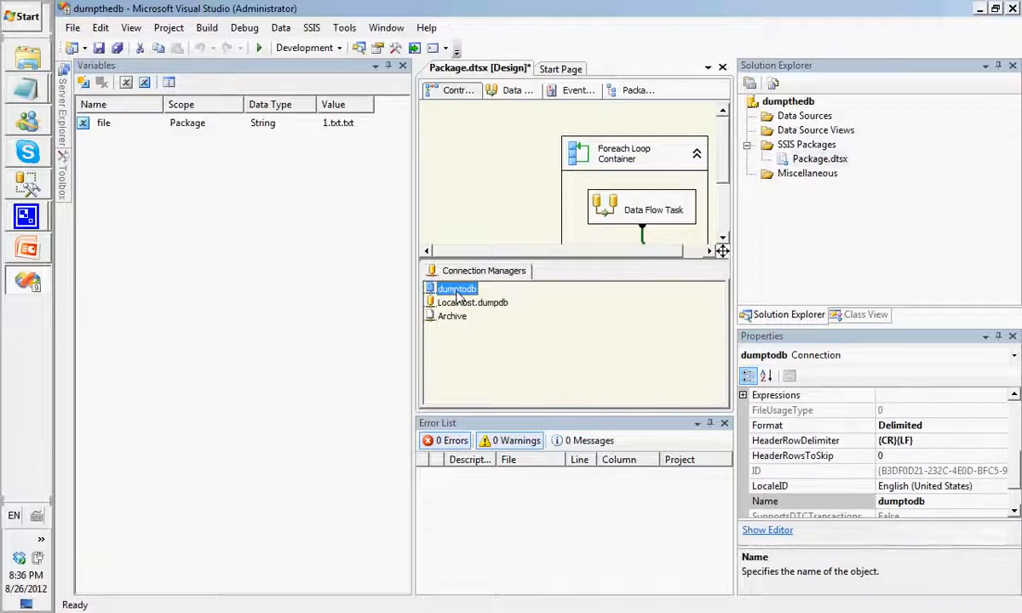
{"action": "right_click", "coordinate": [457, 292]}
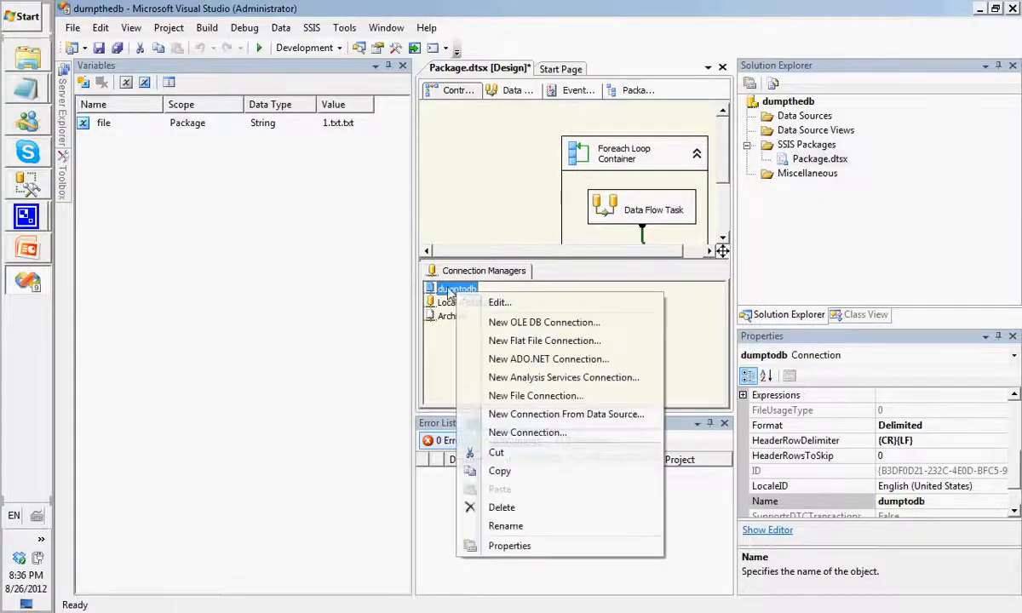
{"action": "left_click", "coordinate": [439, 289]}
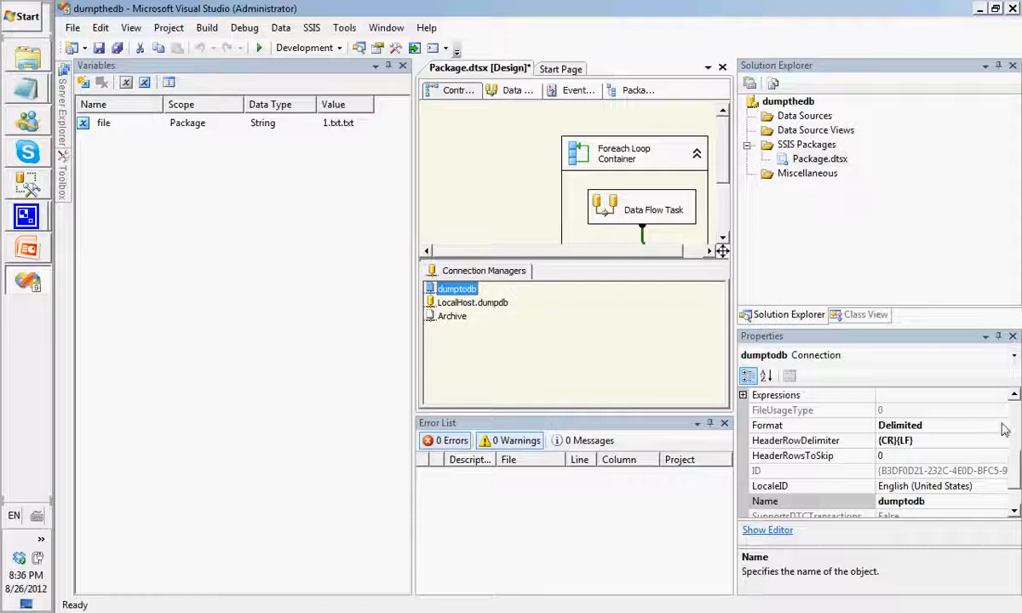
{"action": "left_click_drag", "start_coordinate": [1015, 465], "coordinate": [1018, 439]}
{"action": "left_click", "coordinate": [998, 487]}
{"action": "left_click", "coordinate": [1001, 486]}
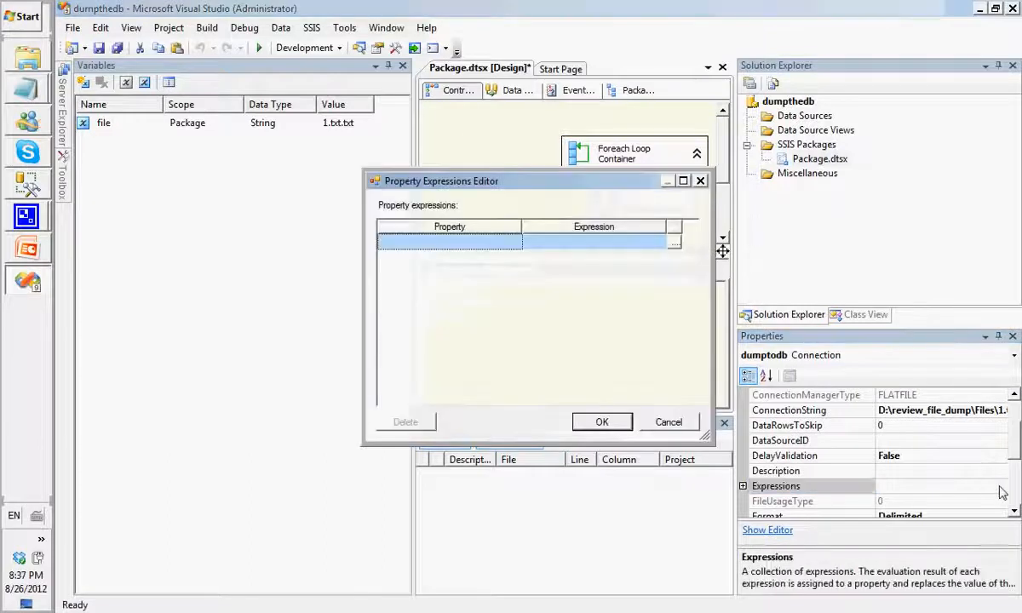
{"action": "left_click", "coordinate": [507, 245]}
{"action": "left_click", "coordinate": [514, 243]}
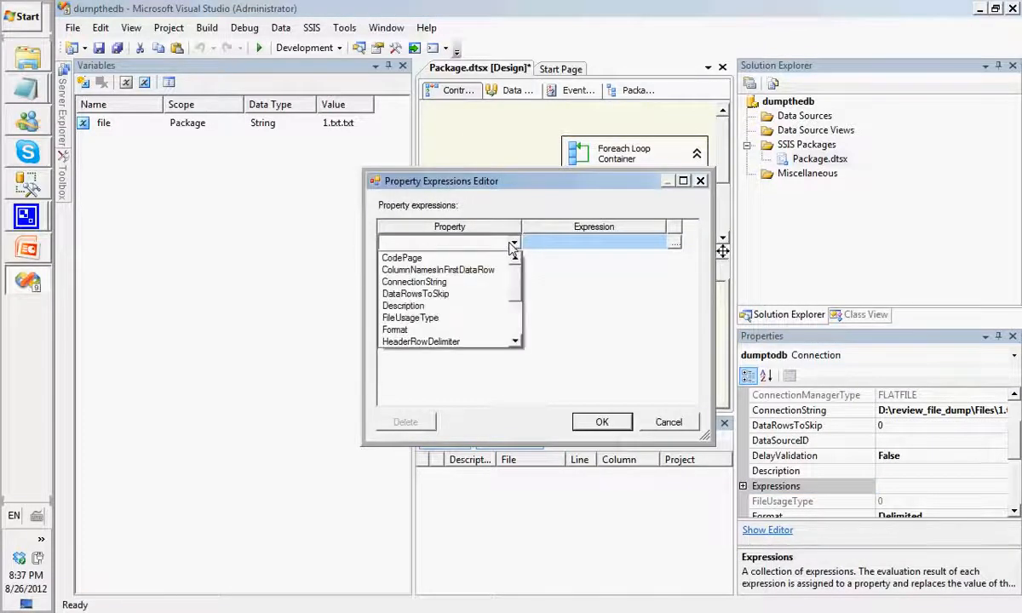
{"action": "left_click", "coordinate": [491, 289]}
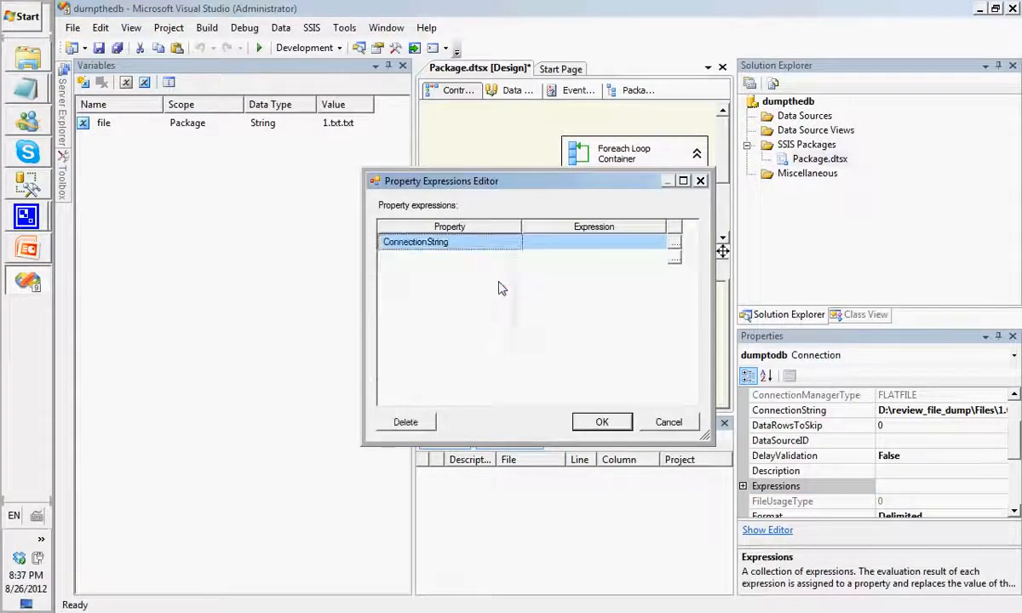
- Build the ConnectionString expression as @[User::file], save the dumptodb property expressions, and widen the package design area
{"action": "left_click", "coordinate": [672, 246]}
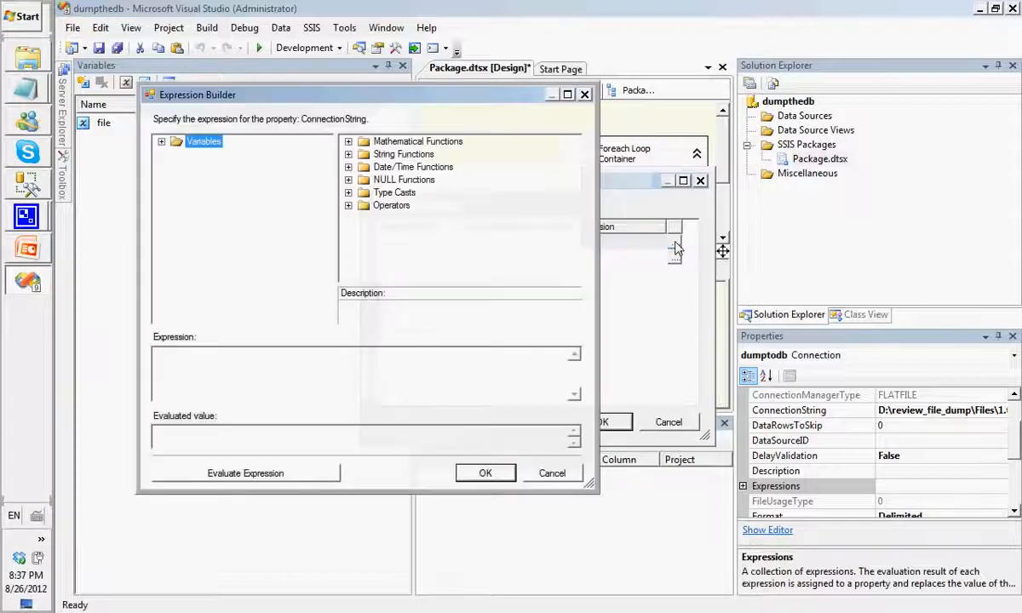
{"action": "left_click", "coordinate": [162, 142]}
{"action": "scroll", "coordinate": [307, 170], "scroll_direction": "down", "scroll_amount": 1}
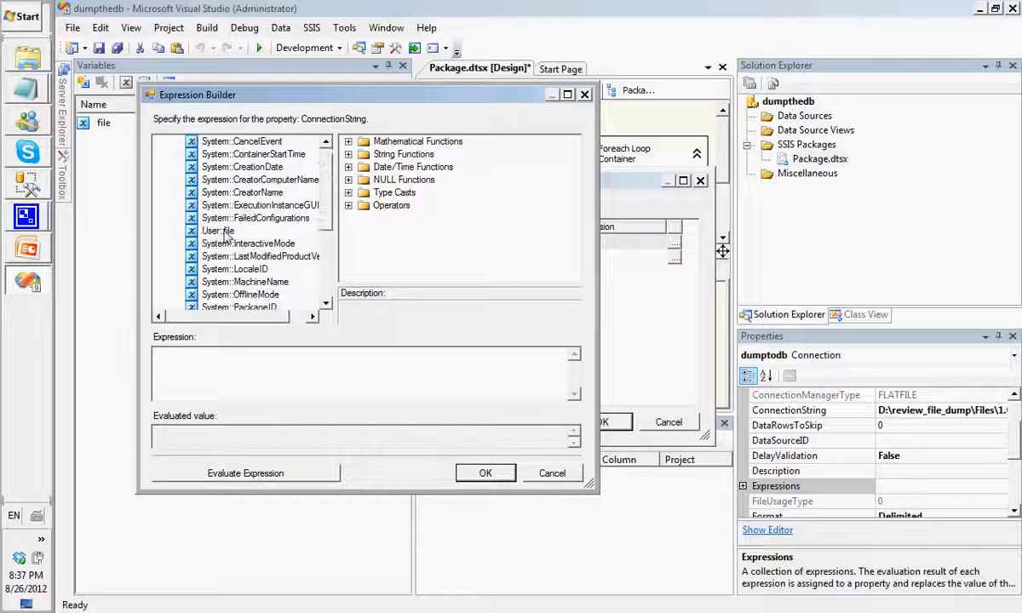
{"action": "left_click_drag", "start_coordinate": [225, 236], "coordinate": [253, 379]}
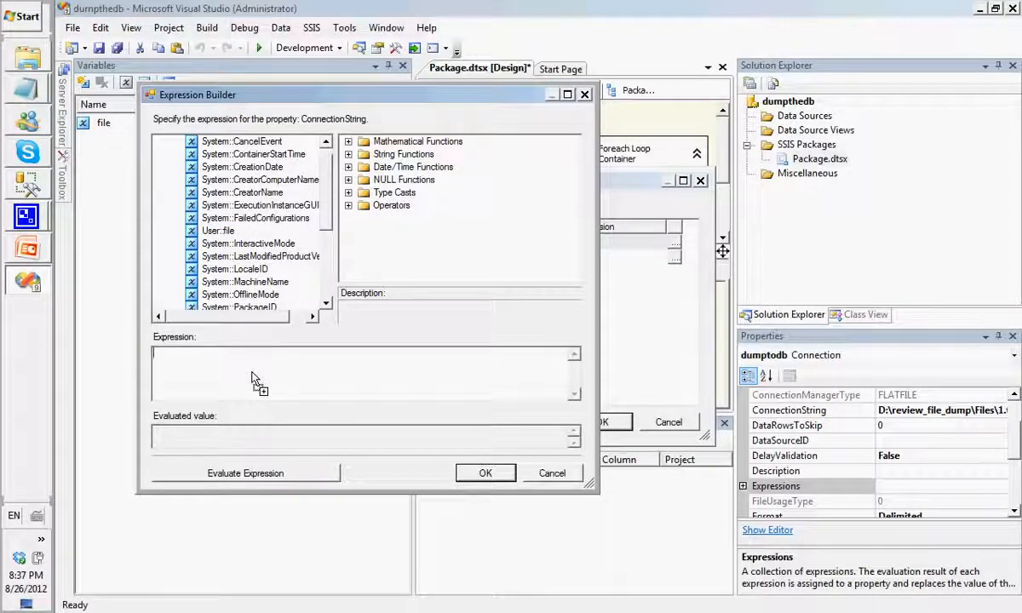
{"action": "left_click_drag", "start_coordinate": [253, 379], "coordinate": [255, 377]}
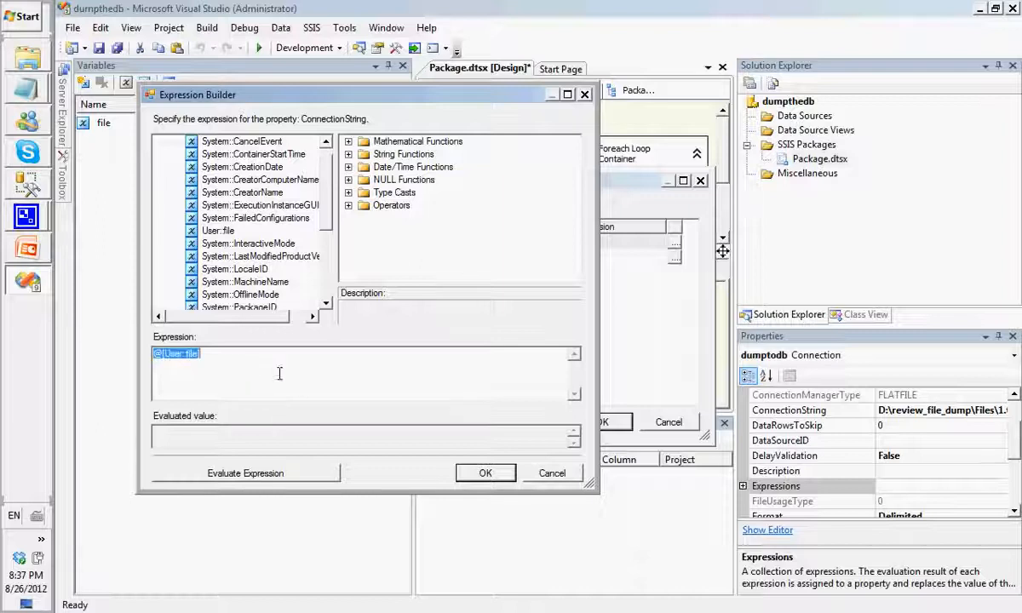
{"action": "left_click", "coordinate": [477, 472]}
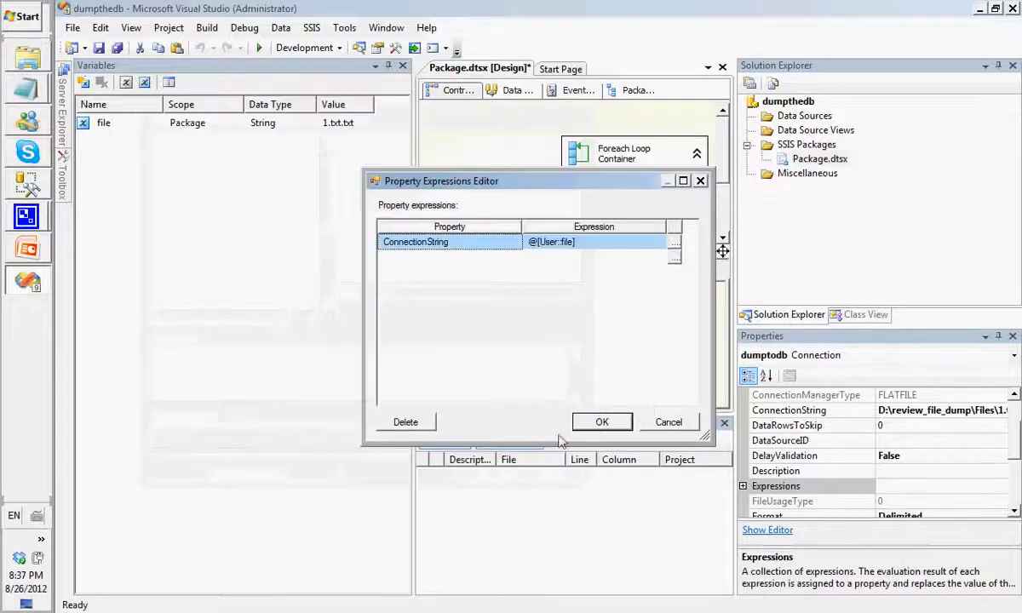
{"action": "left_click", "coordinate": [599, 421]}
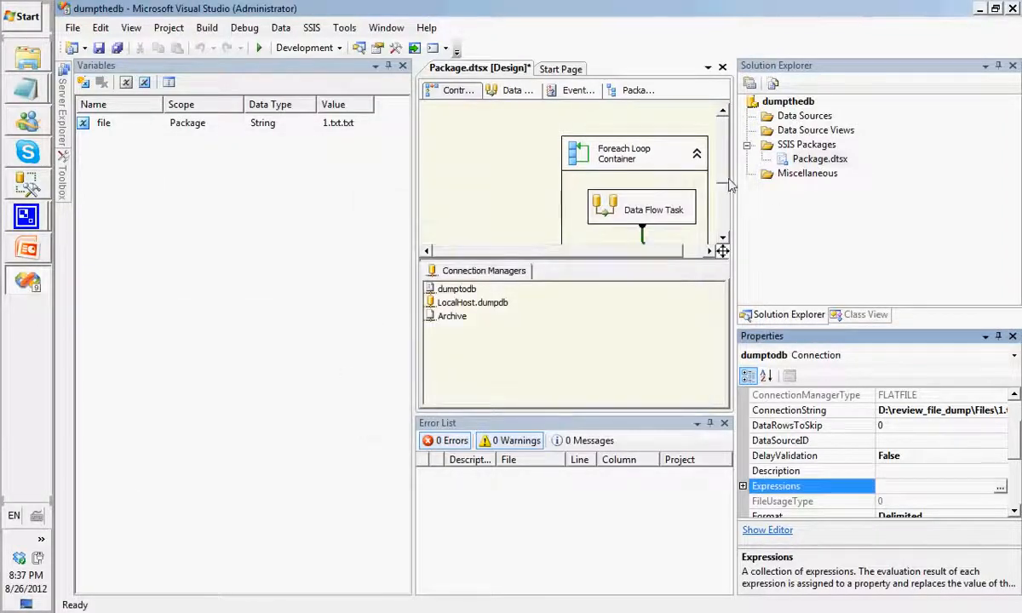
{"action": "left_click_drag", "start_coordinate": [734, 185], "coordinate": [821, 187]}
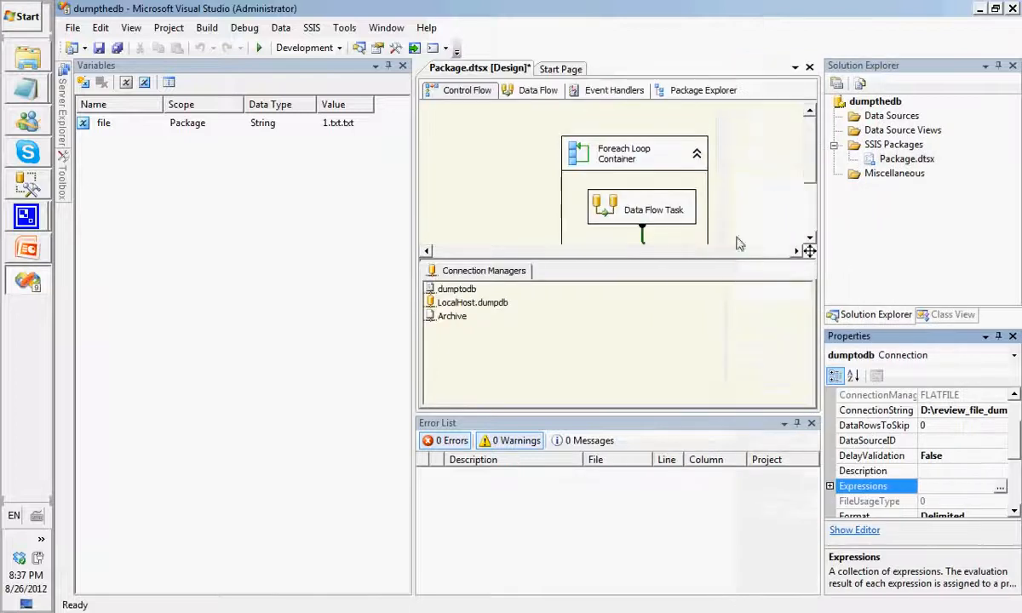
- Enlarge the control flow design area and check the source text files in the Files folder
{"action": "left_click_drag", "start_coordinate": [734, 263], "coordinate": [730, 376]}
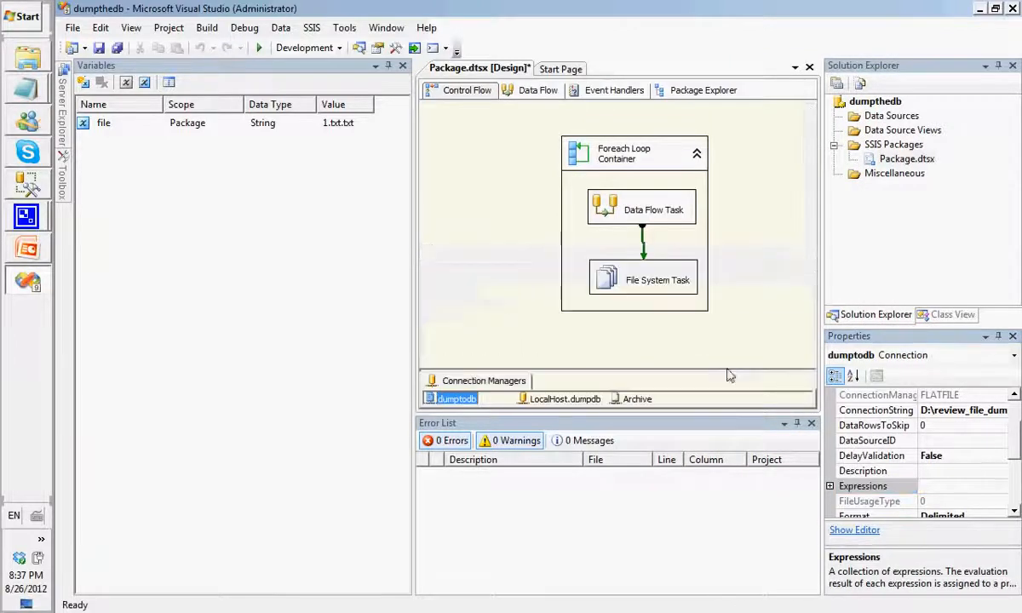
{"action": "left_click", "coordinate": [746, 246]}
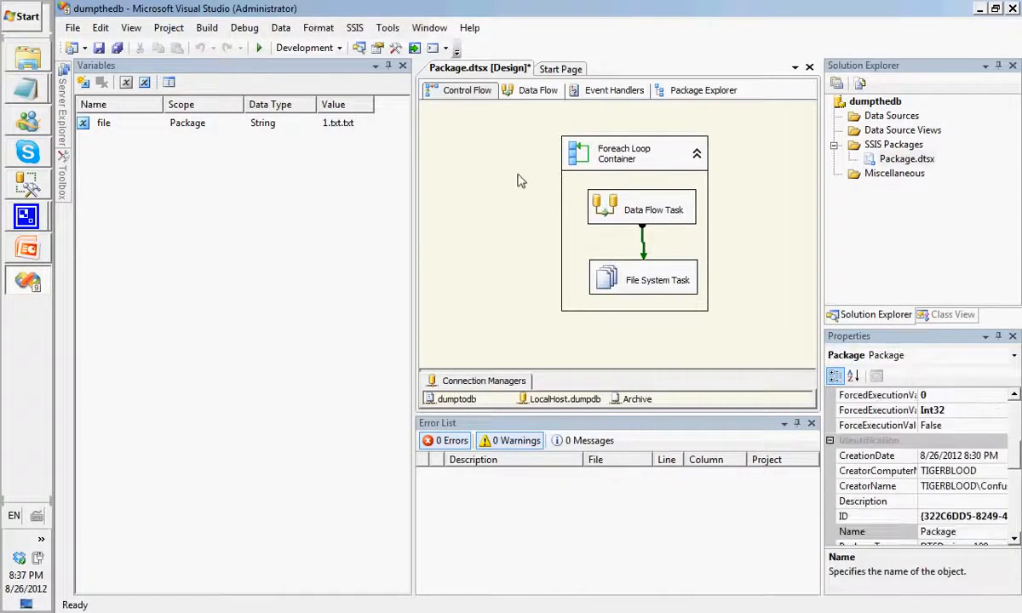
{"action": "left_click", "coordinate": [28, 57]}
{"action": "left_click", "coordinate": [562, 340]}
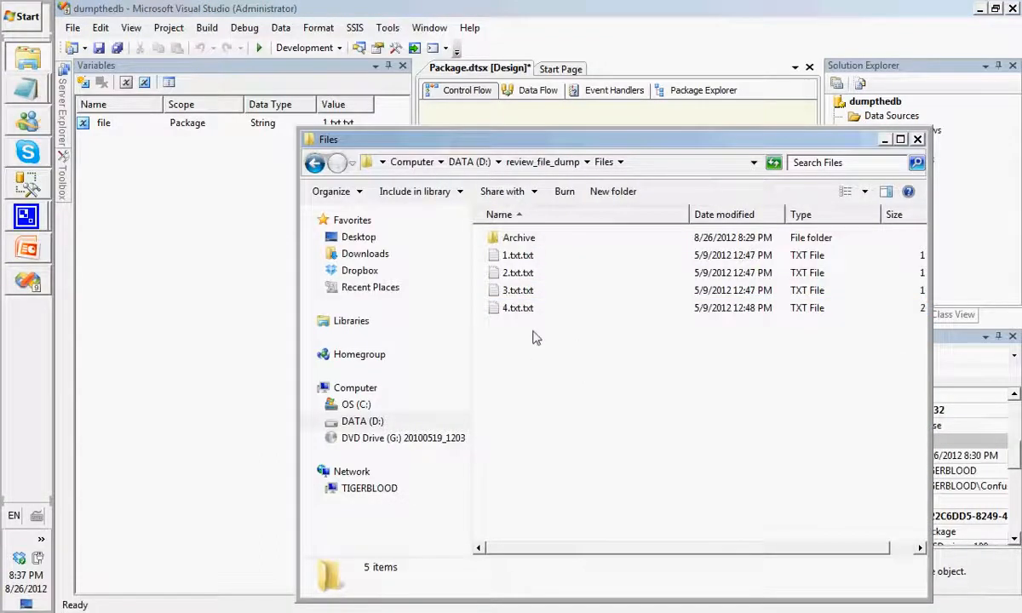
{"action": "left_click", "coordinate": [617, 125]}
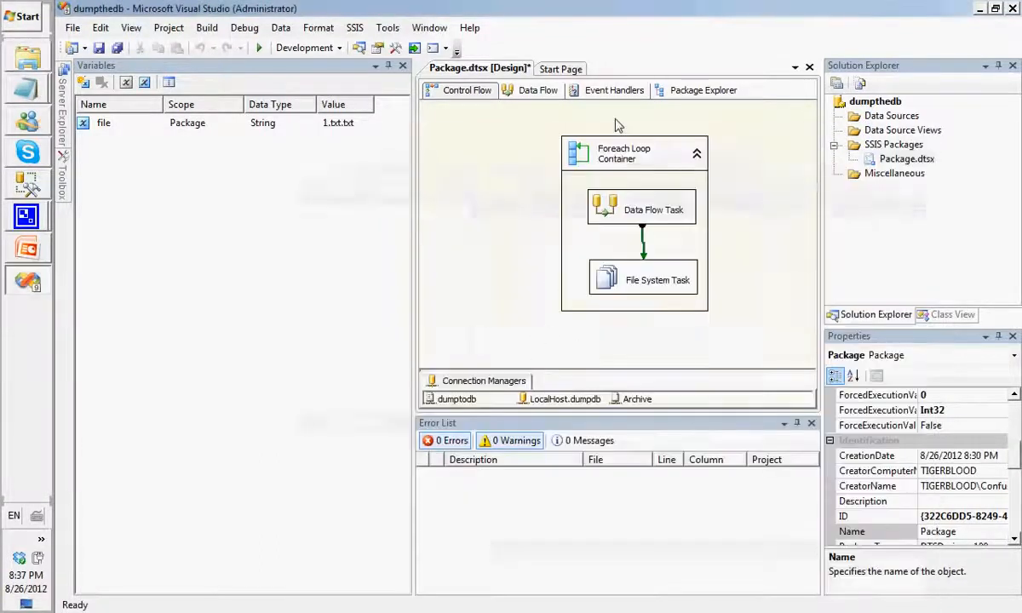
- Run the package in debug mode and check the Archive folder for the moved text files
{"action": "left_click", "coordinate": [259, 49]}
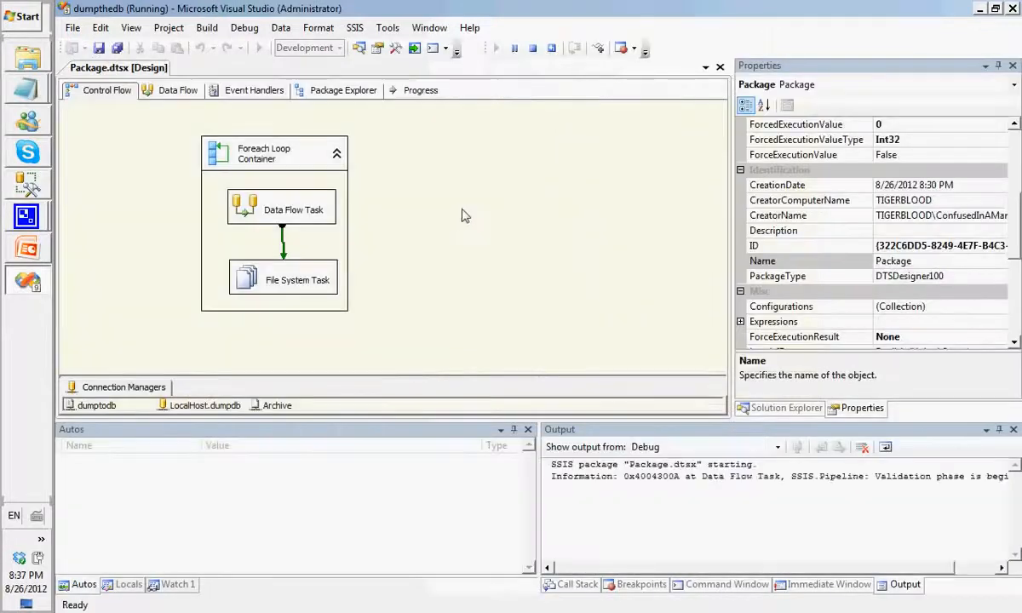
{"action": "left_click", "coordinate": [13, 58]}
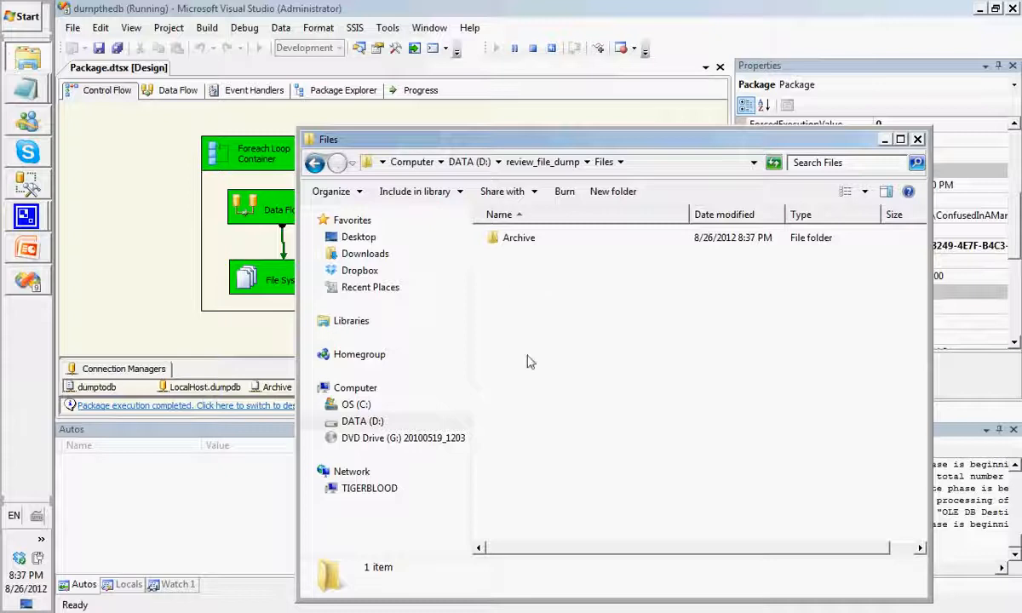
{"action": "double_click", "coordinate": [520, 240]}
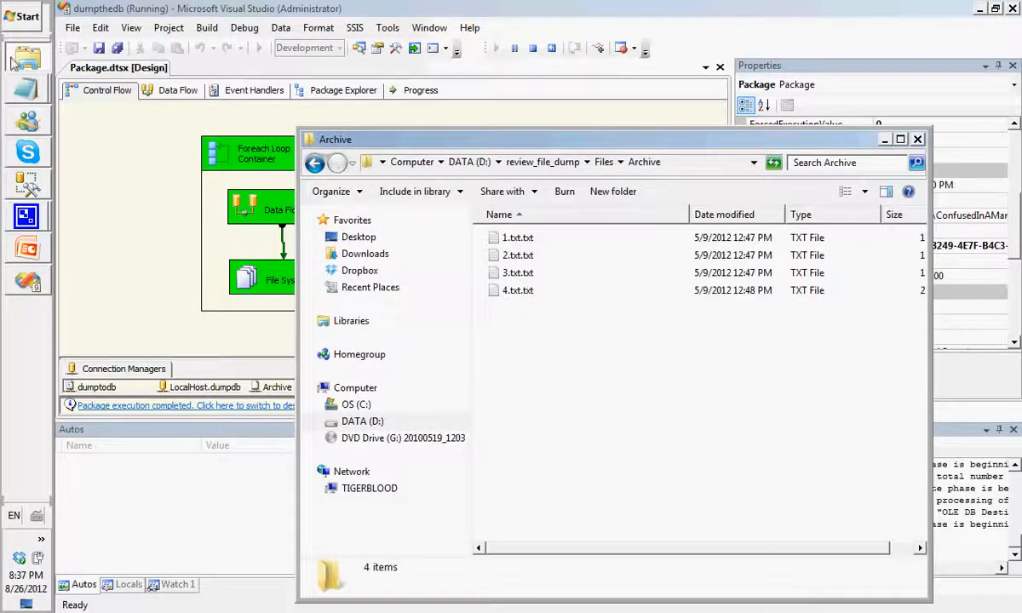
- Switch to SQL Server Management Studio, run only the SELECT * FROM customer_info query, and review the returned rows through the end
{"action": "left_click", "coordinate": [26, 183]}
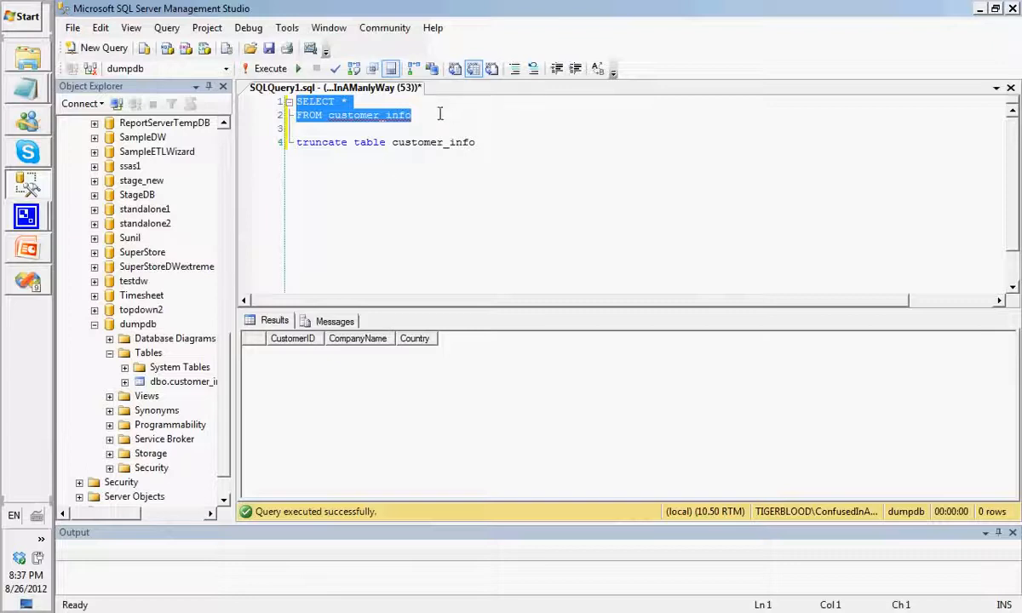
{"action": "left_click", "coordinate": [436, 116]}
{"action": "left_click_drag", "start_coordinate": [436, 116], "coordinate": [285, 99]}
{"action": "left_click_drag", "start_coordinate": [128, 514], "coordinate": [164, 527]}
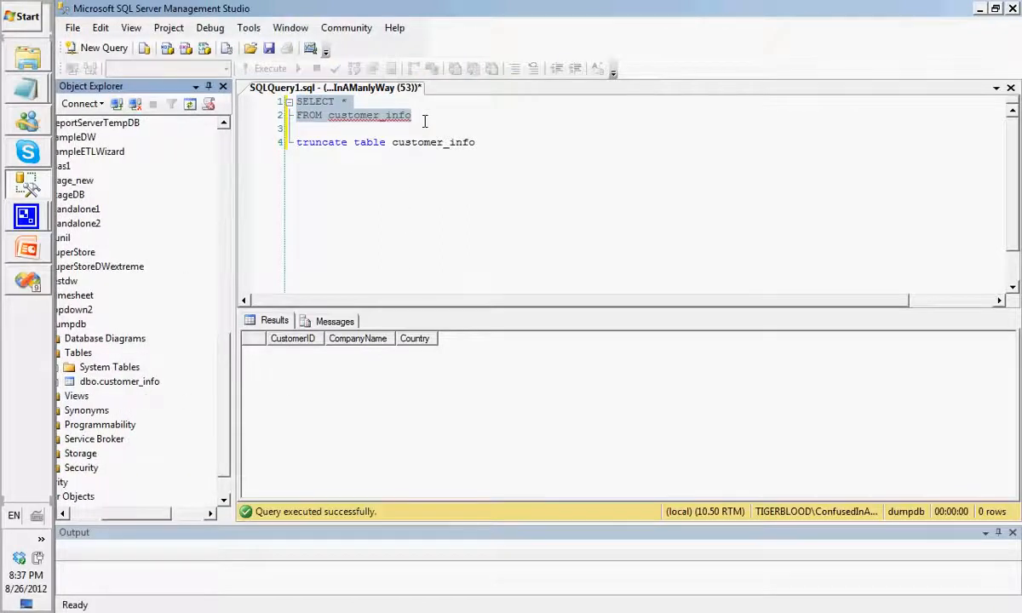
{"action": "left_click_drag", "start_coordinate": [432, 117], "coordinate": [250, 95]}
{"action": "key", "text": "F5"}
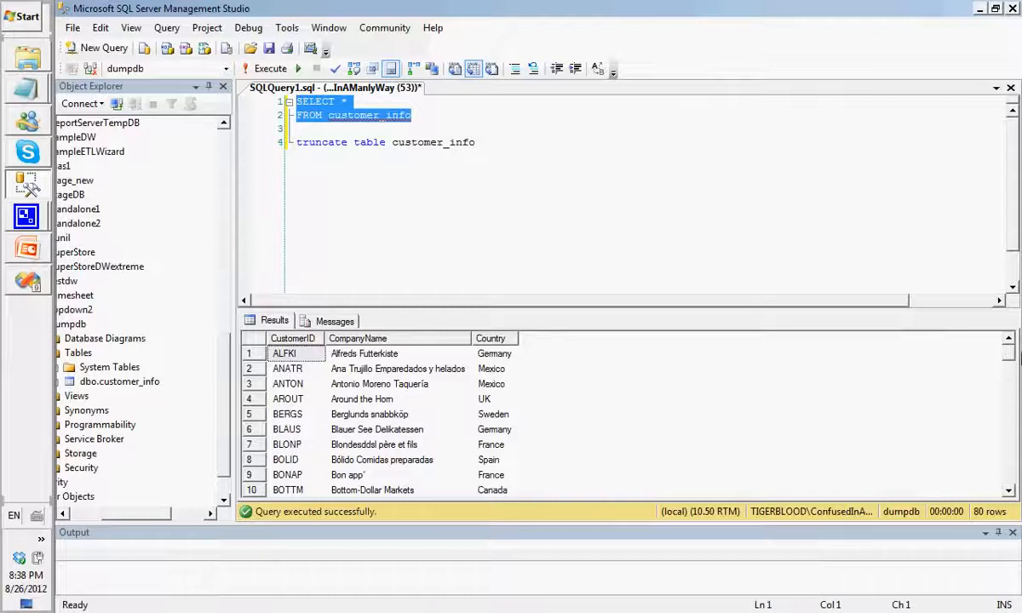
{"action": "left_click_drag", "start_coordinate": [1009, 360], "coordinate": [1008, 473]}
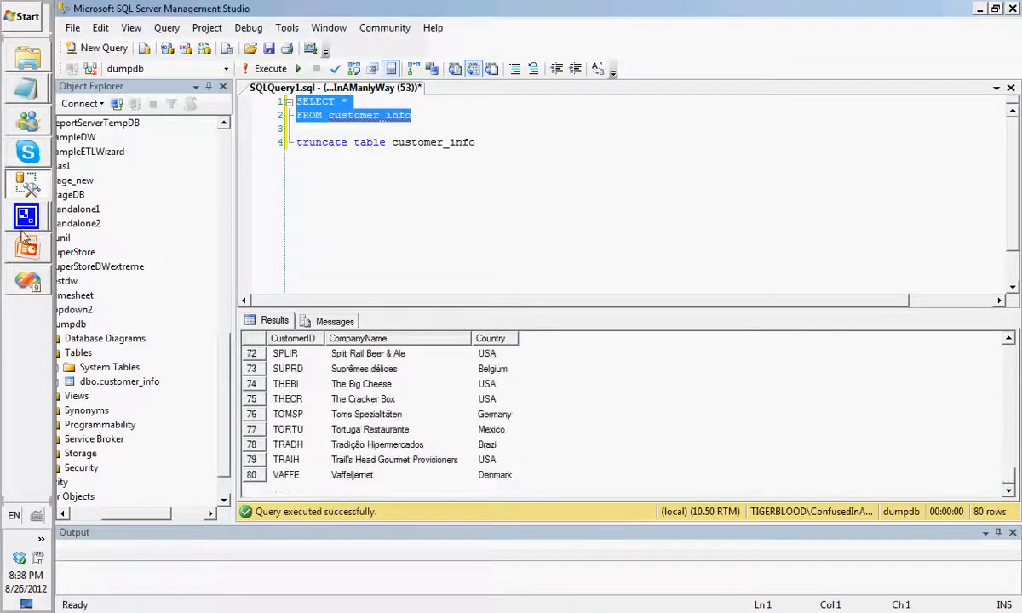
- Switch back to Visual Studio, inspect the executed Data Flow Task and File System Task, and stop debugging the package
{"action": "left_click", "coordinate": [30, 282]}
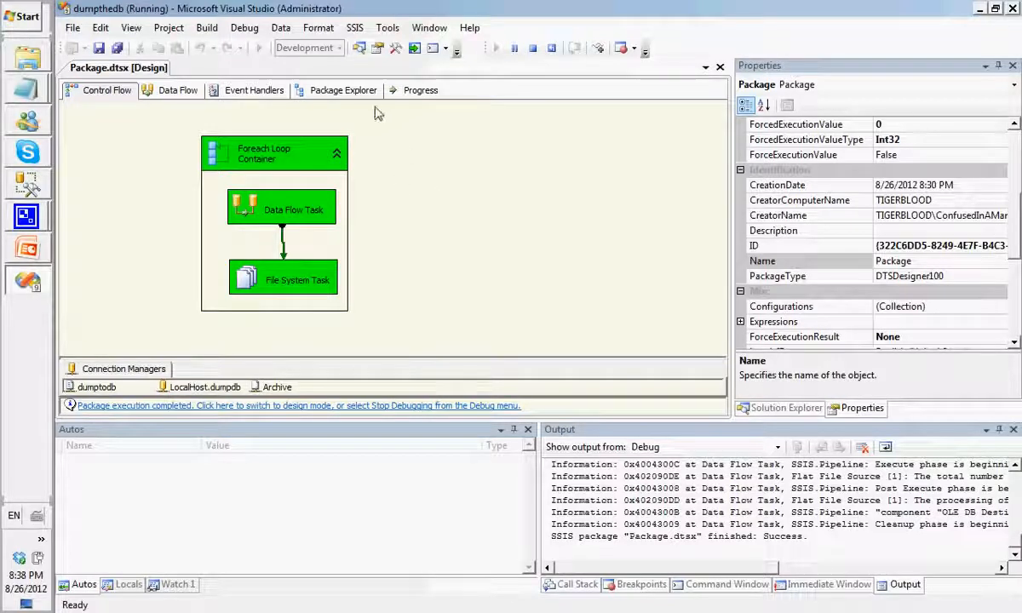
{"action": "double_click", "coordinate": [293, 209]}
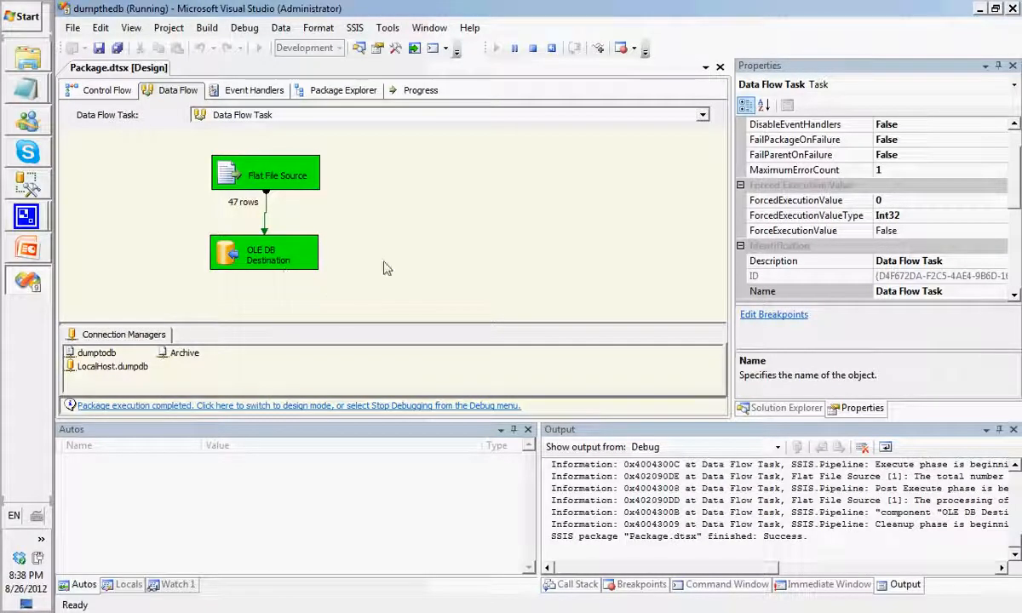
{"action": "left_click", "coordinate": [107, 90]}
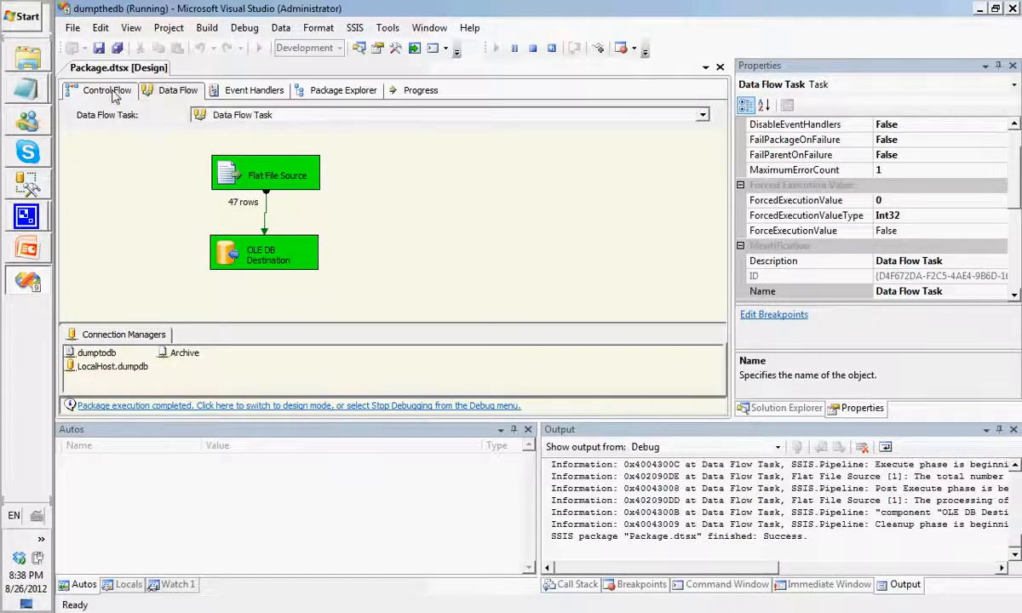
{"action": "left_click", "coordinate": [274, 269]}
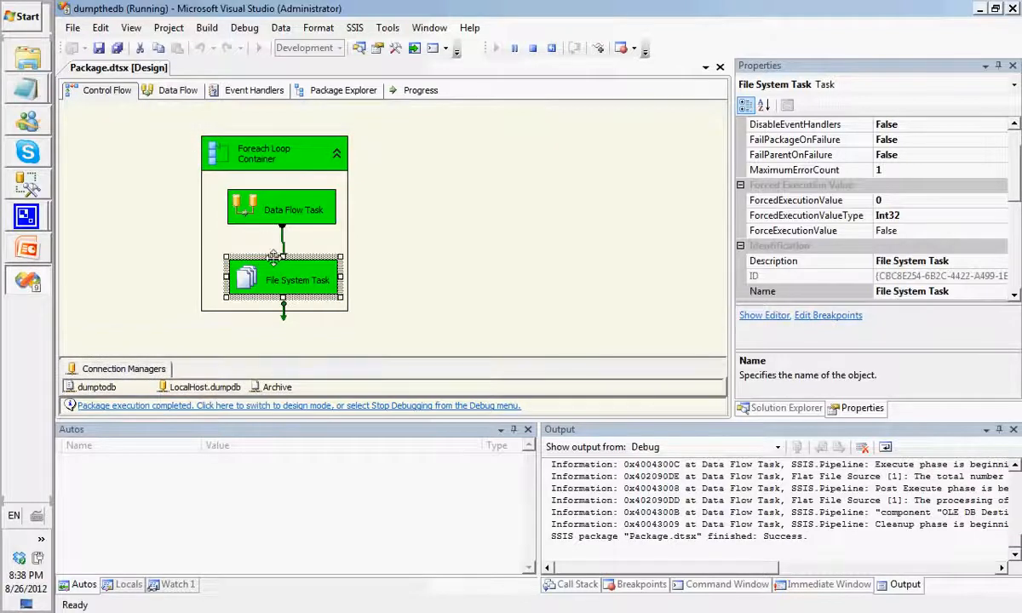
{"action": "left_click", "coordinate": [533, 49]}
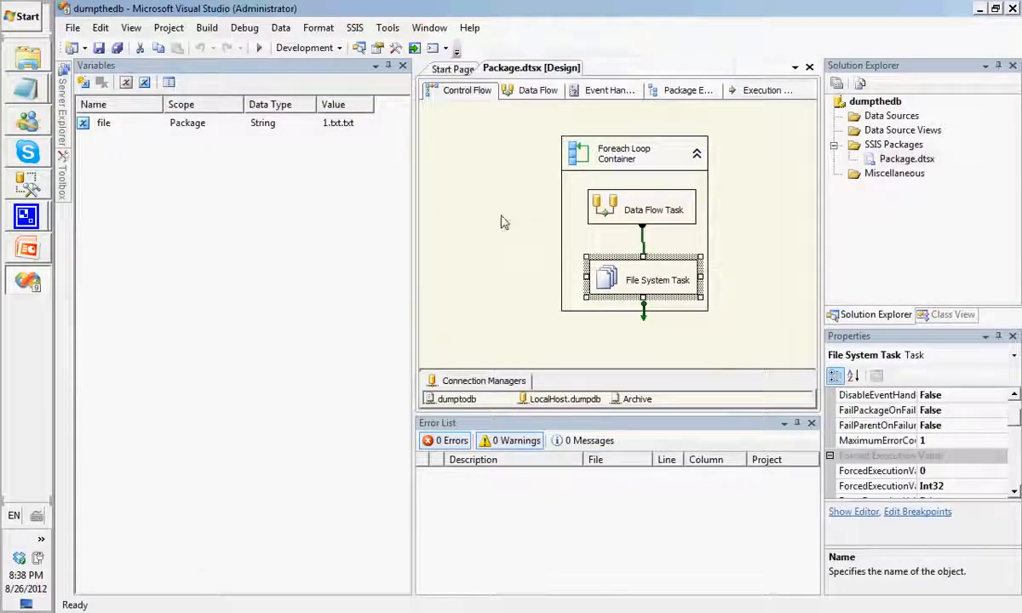
{"action": "mouse_move", "coordinate": [21, 211]}
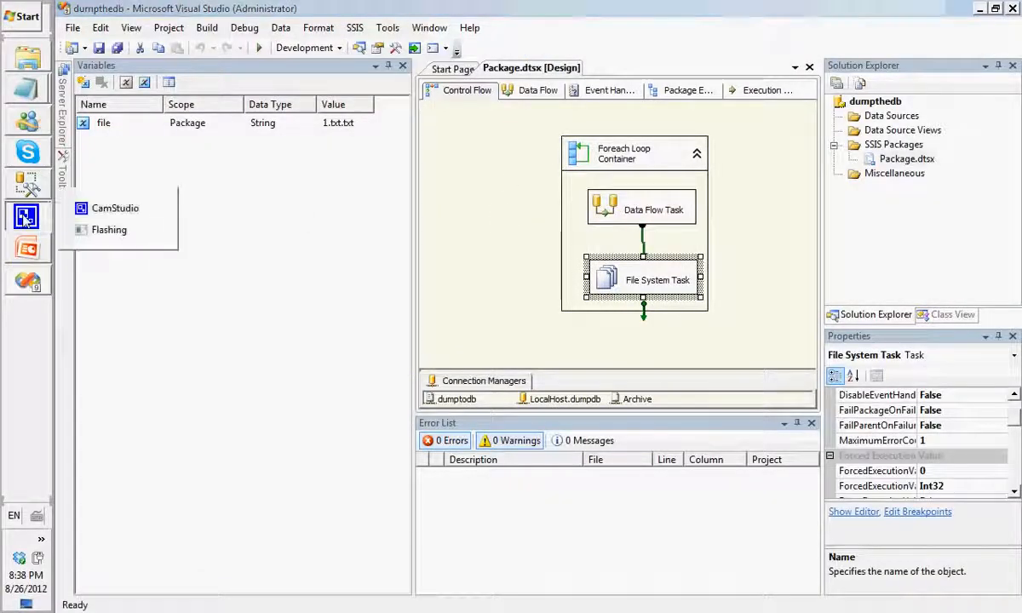
{"action": "left_click", "coordinate": [100, 211]}
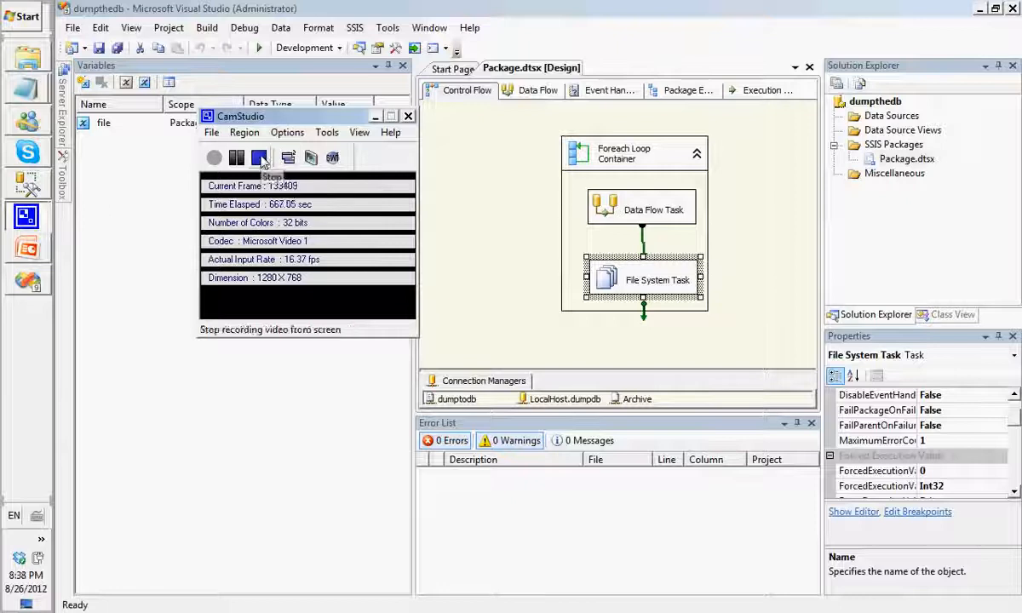